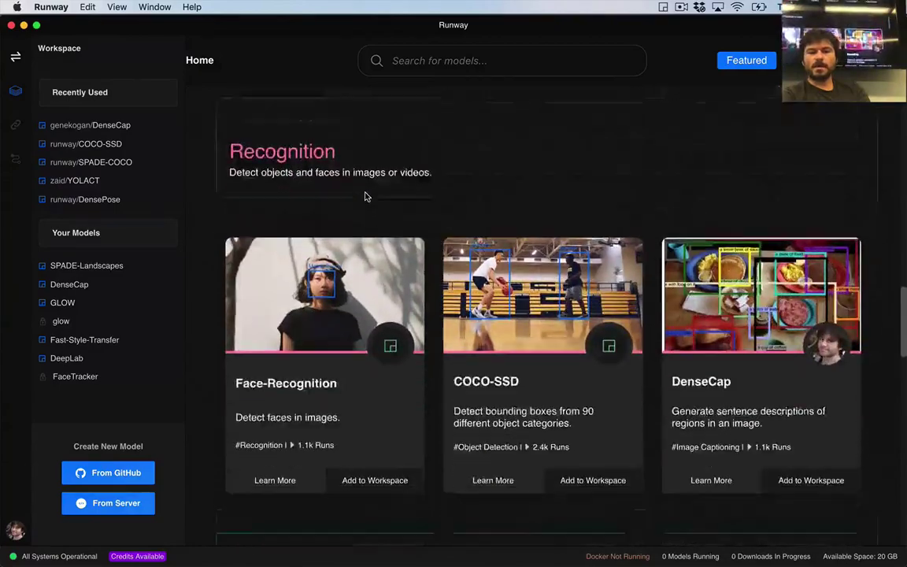
# - Browse the featured model categories, including the Text Based Models section, and return to the category overview
pyautogui.scroll(6, 365, 196)
pyautogui.scroll(15, 364, 196)
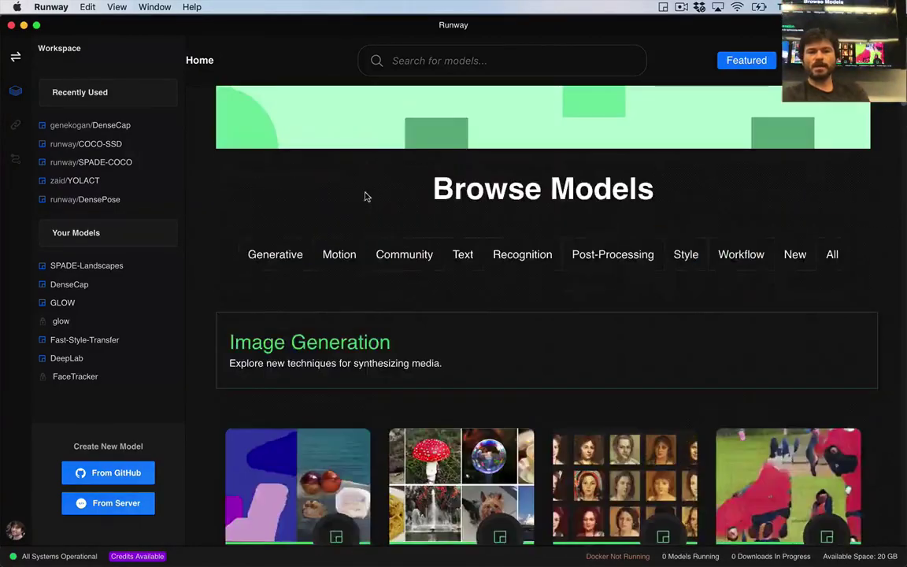
pyautogui.click(269, 248)
pyautogui.scroll(3, 394, 195)
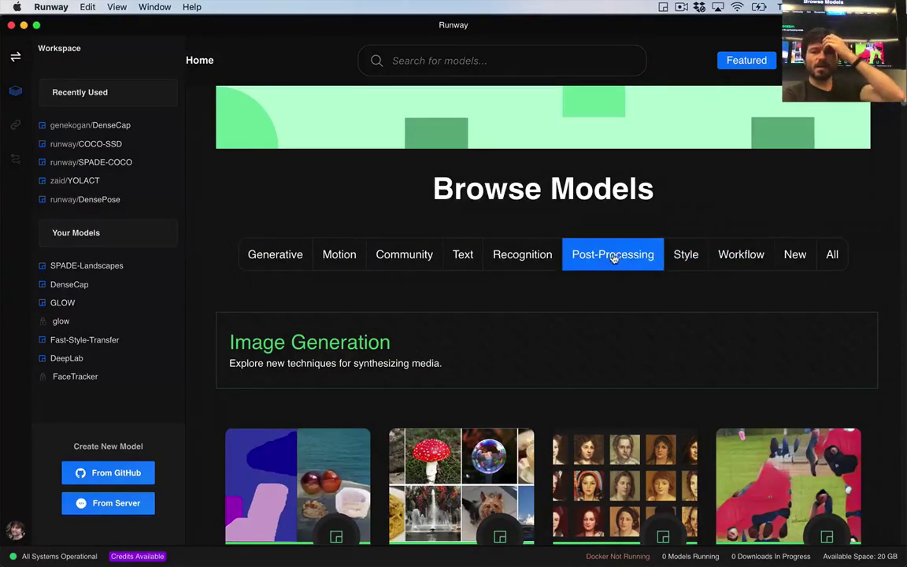
pyautogui.click(463, 255)
pyautogui.scroll(2, 471, 253)
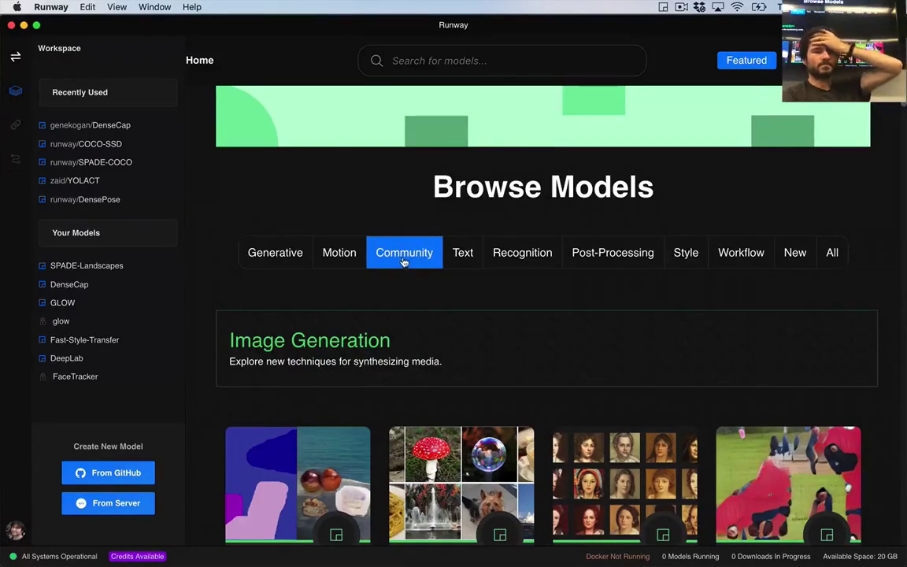
pyautogui.click(461, 257)
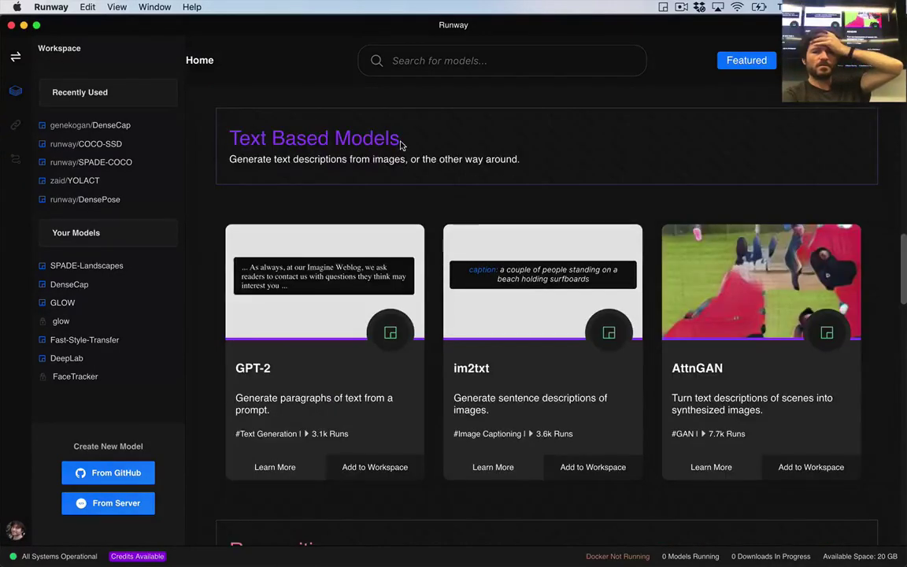
pyautogui.scroll(10, 544, 281)
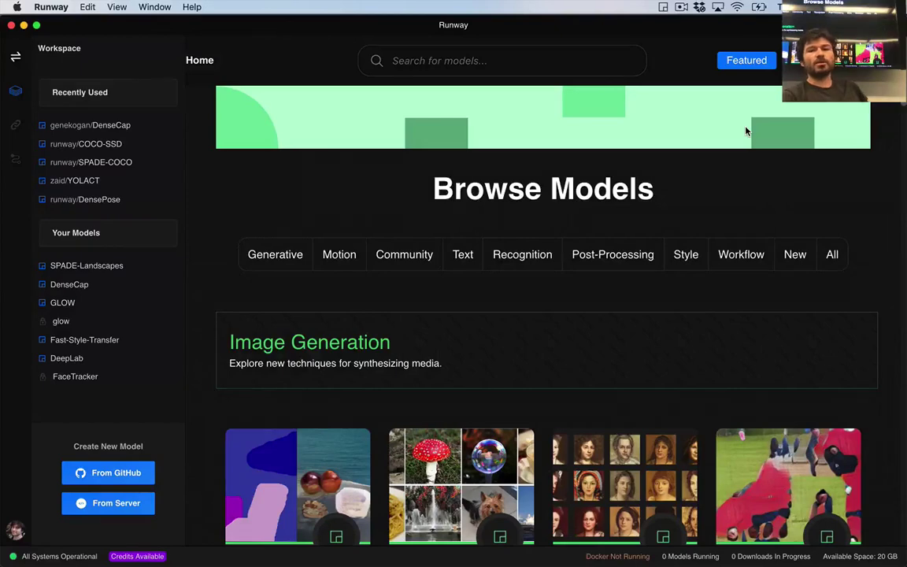
# - Search the model library for "mobilenet" and add the MobileNet model to the Runway Demos workspace
pyautogui.click(427, 63)
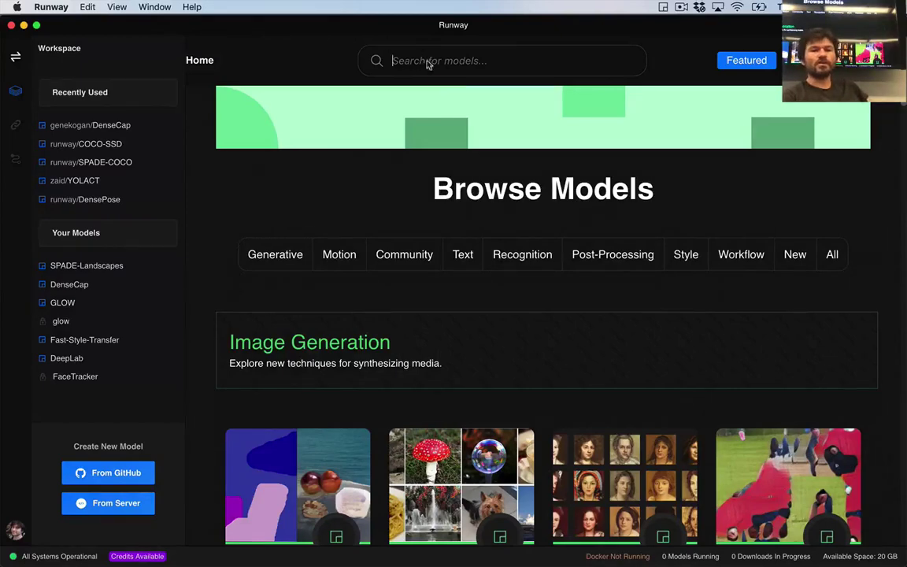
pyautogui.write('mob')
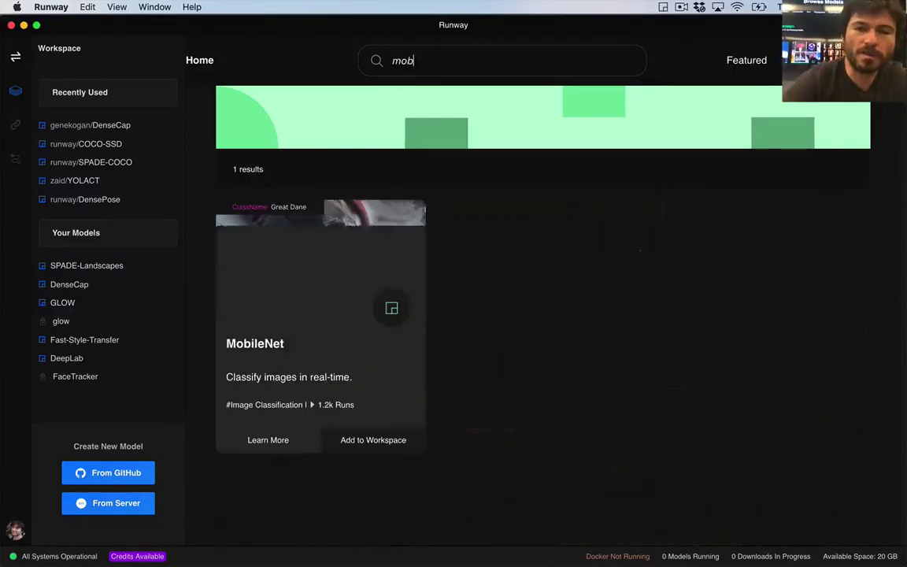
pyautogui.write('ilenet')
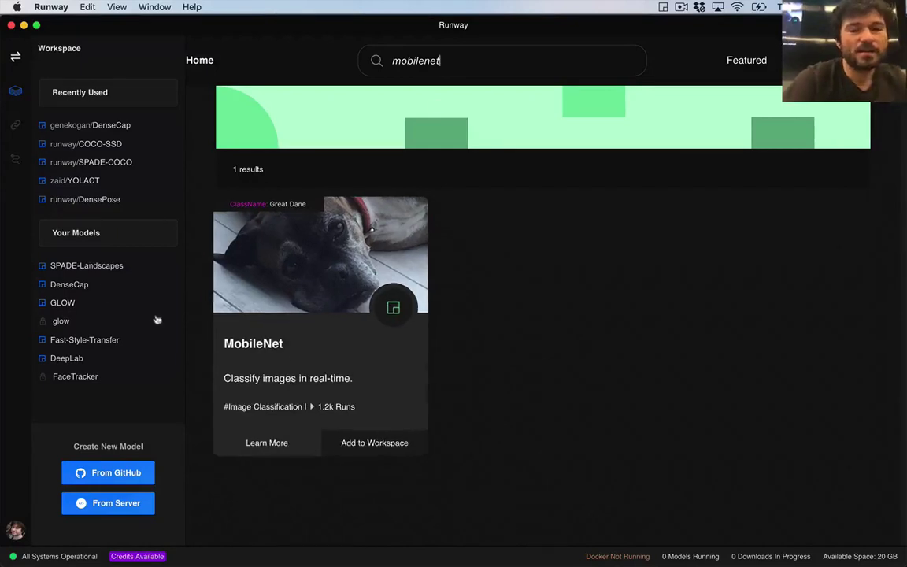
pyautogui.click(390, 445)
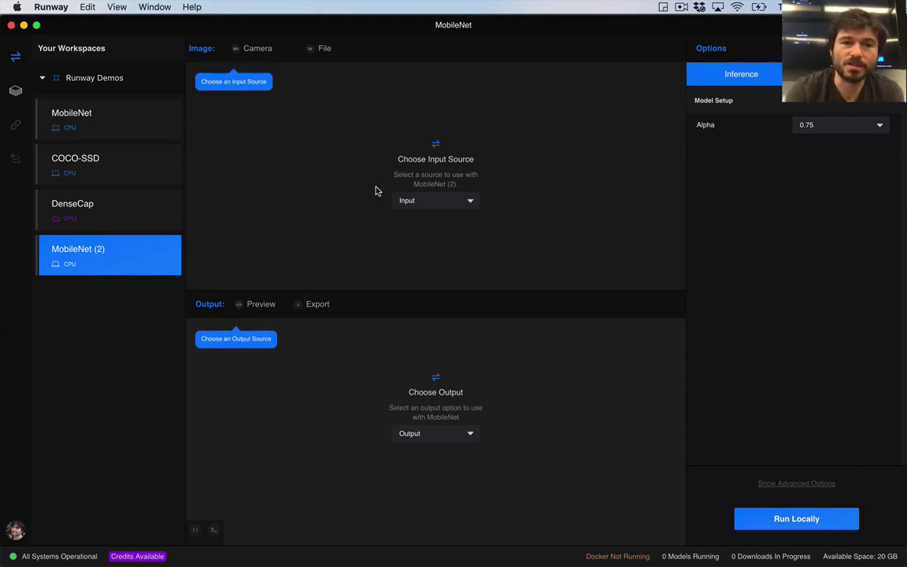
# - Set the camera as the MobileNet input source and Preview as its output
pyautogui.click(432, 201)
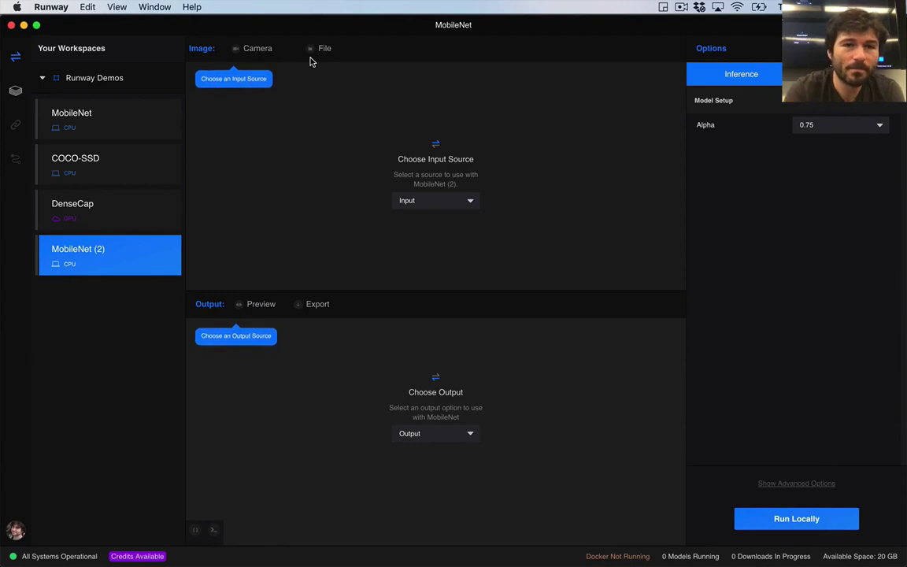
pyautogui.click(270, 48)
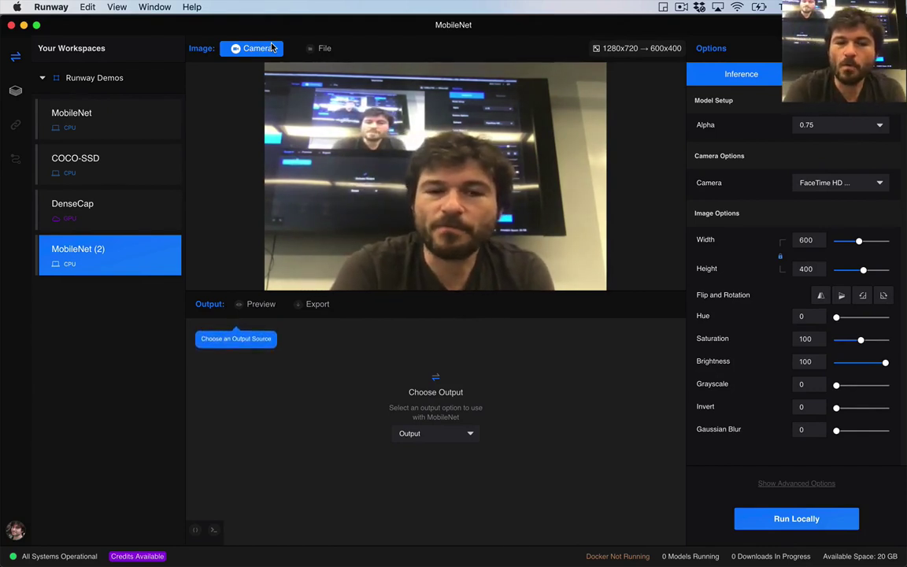
pyautogui.click(263, 305)
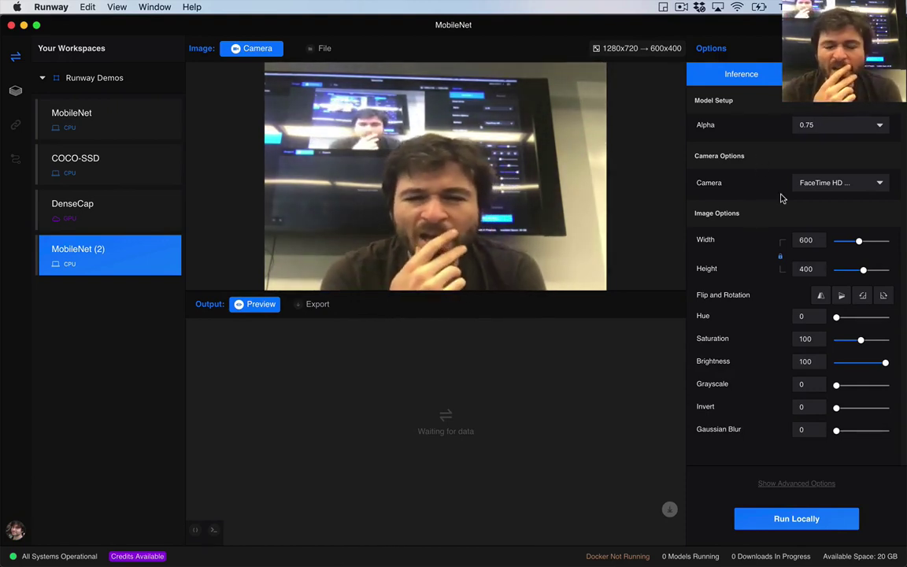
# - Examine the description of MobileNet's Alpha setting and its available values without changing the selection
pyautogui.click(823, 129)
pyautogui.click(744, 128)
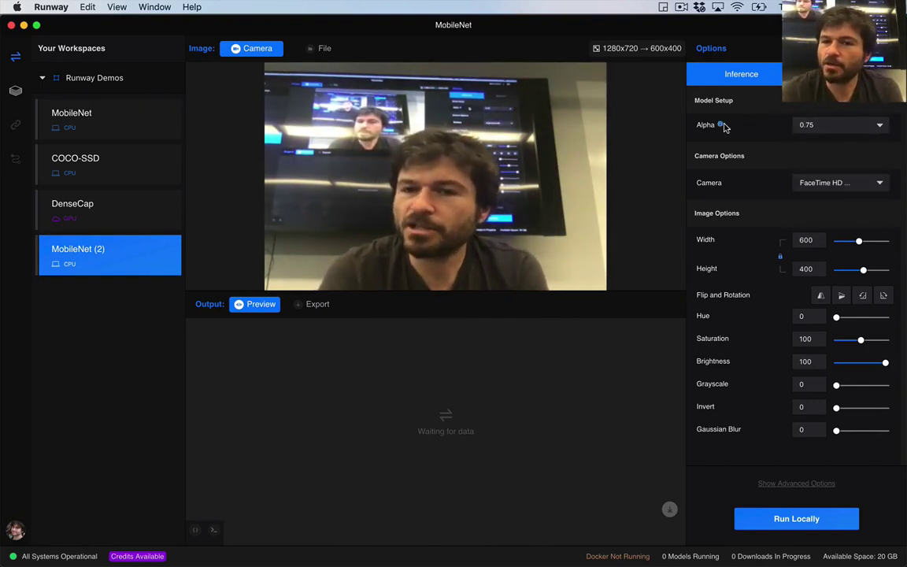
pyautogui.moveTo(719, 125)
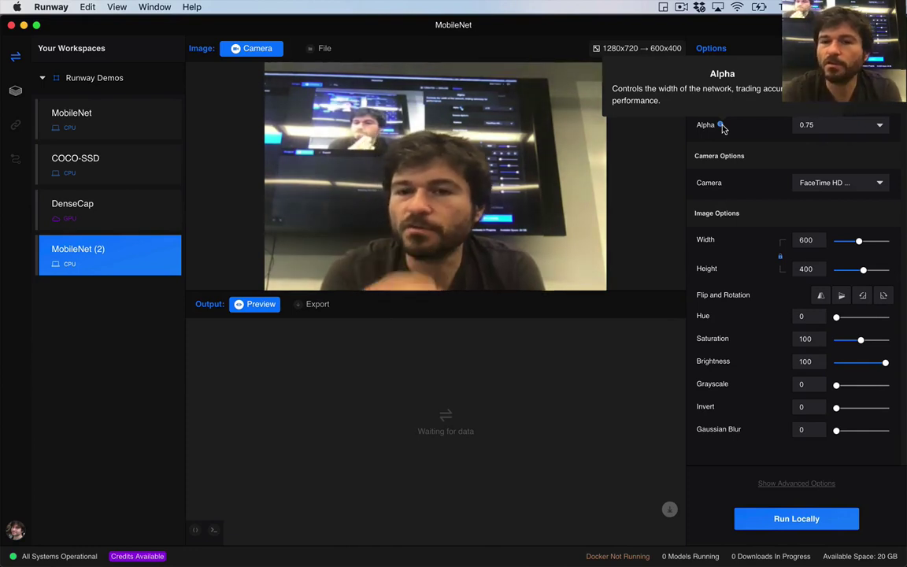
pyautogui.click(854, 128)
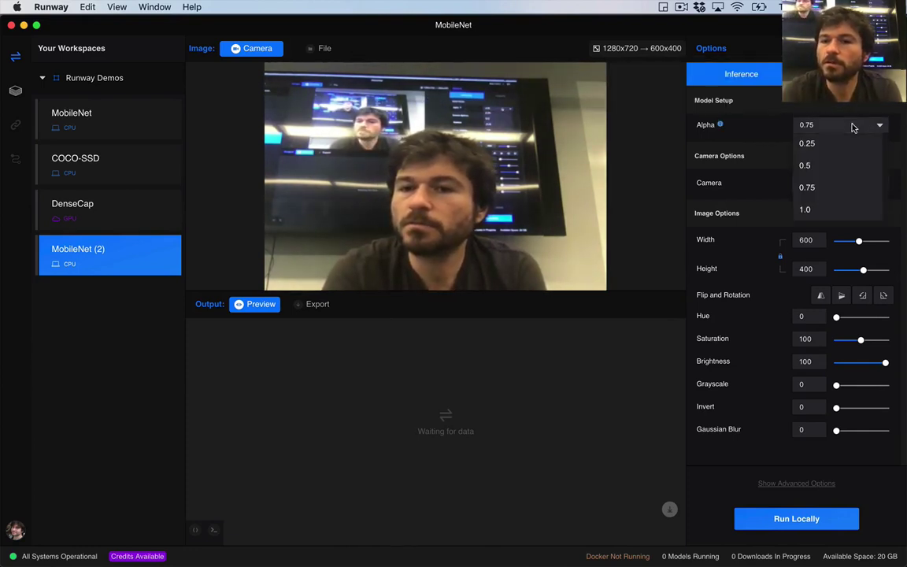
pyautogui.click(752, 125)
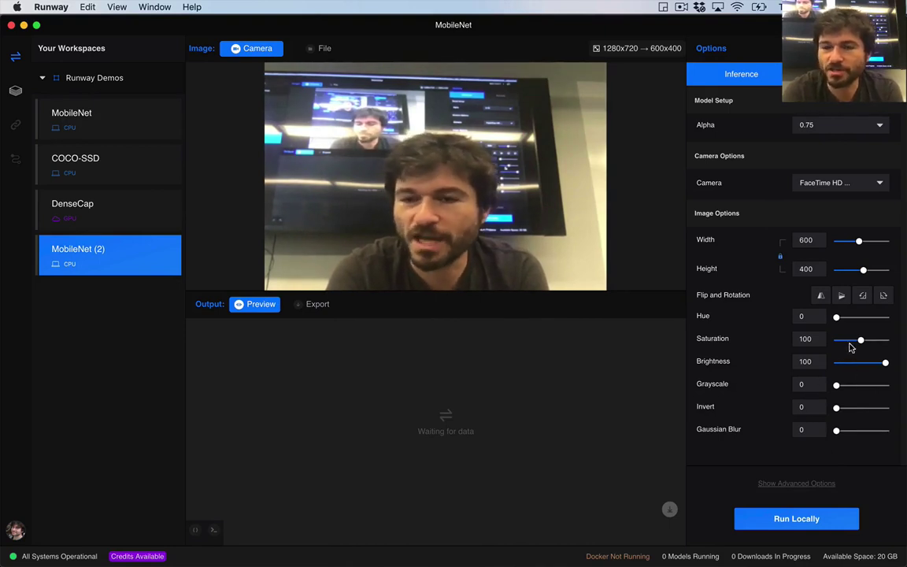
# - Try the Hue and Gaussian Blur adjustments on the camera image and return both to 0
pyautogui.moveTo(836, 318)
pyautogui.mouseDown()
pyautogui.moveTo(893, 321)
pyautogui.moveTo(828, 318)
pyautogui.mouseUp()
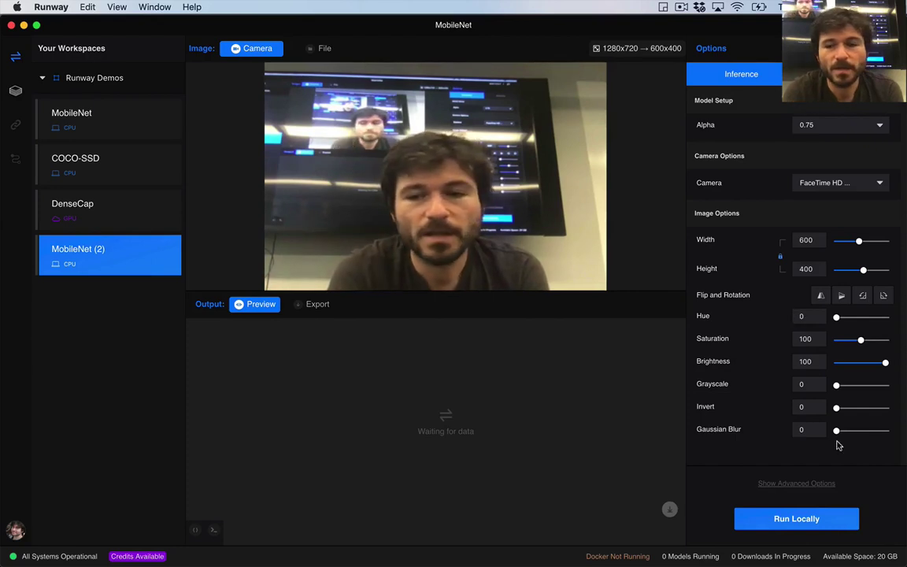
pyautogui.moveTo(837, 433); pyautogui.dragTo(819, 441)
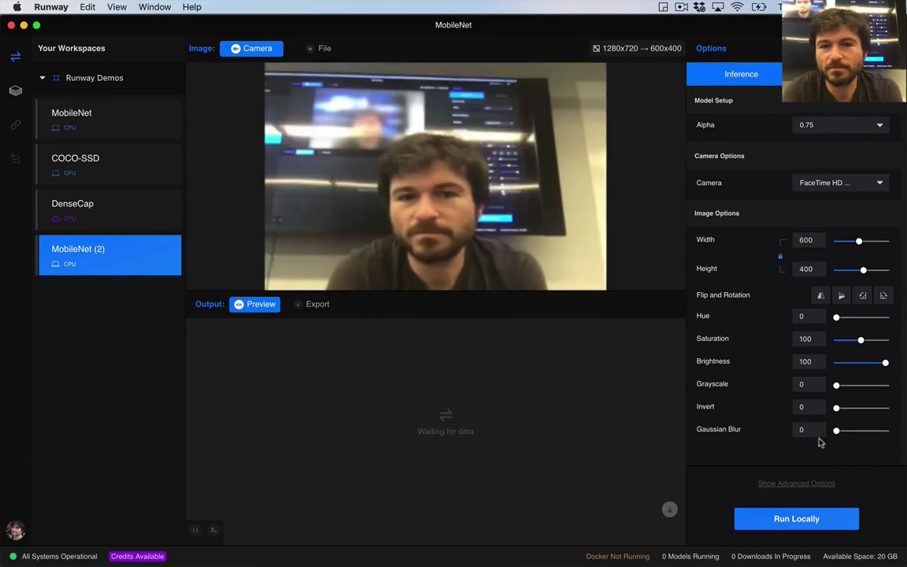
# - Check the available hardware and run location choices in the advanced options, and hide those options again
pyautogui.click(783, 484)
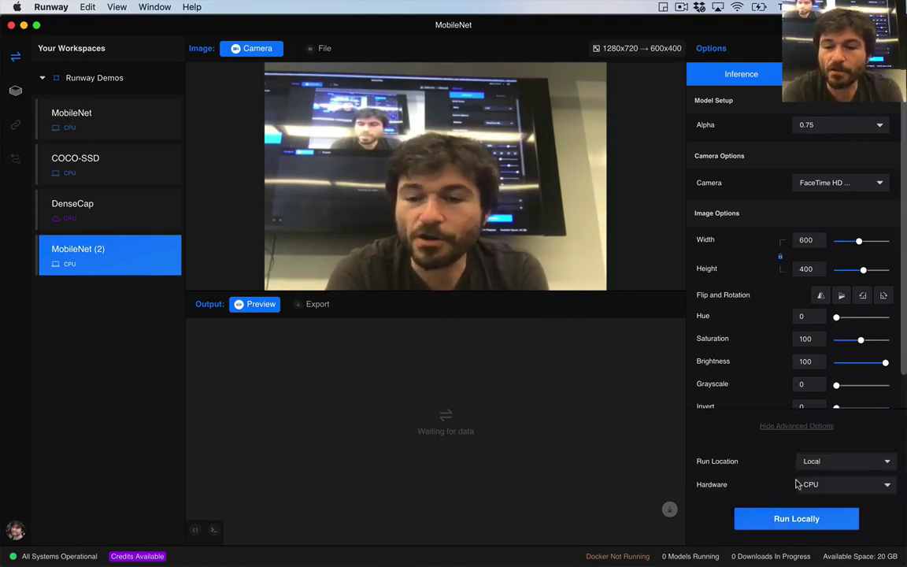
pyautogui.click(825, 486)
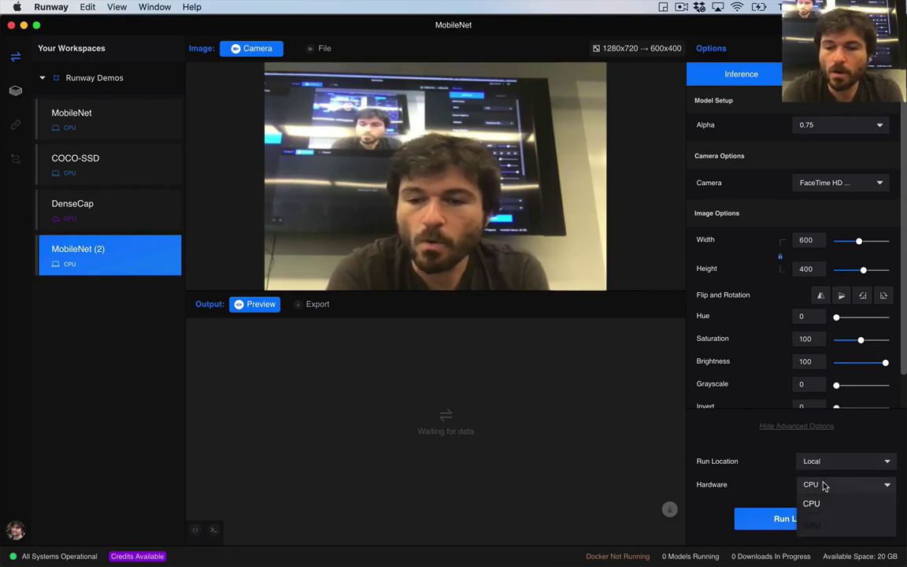
pyautogui.click(816, 460)
pyautogui.click(815, 460)
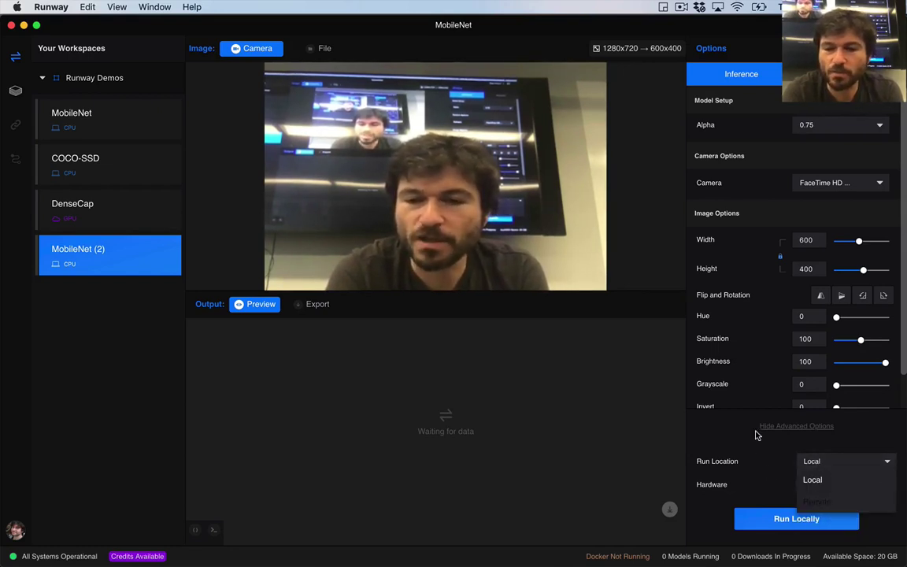
pyautogui.click(760, 468)
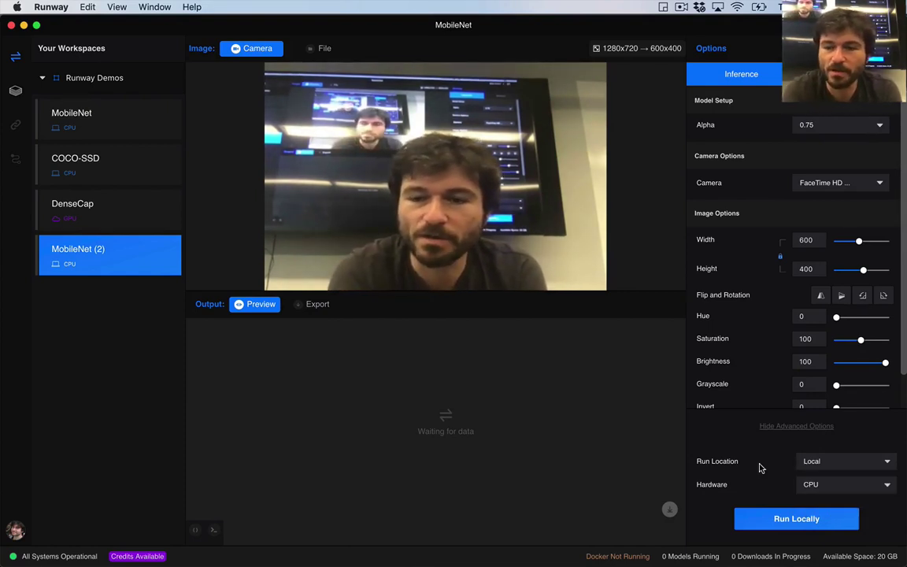
pyautogui.click(789, 426)
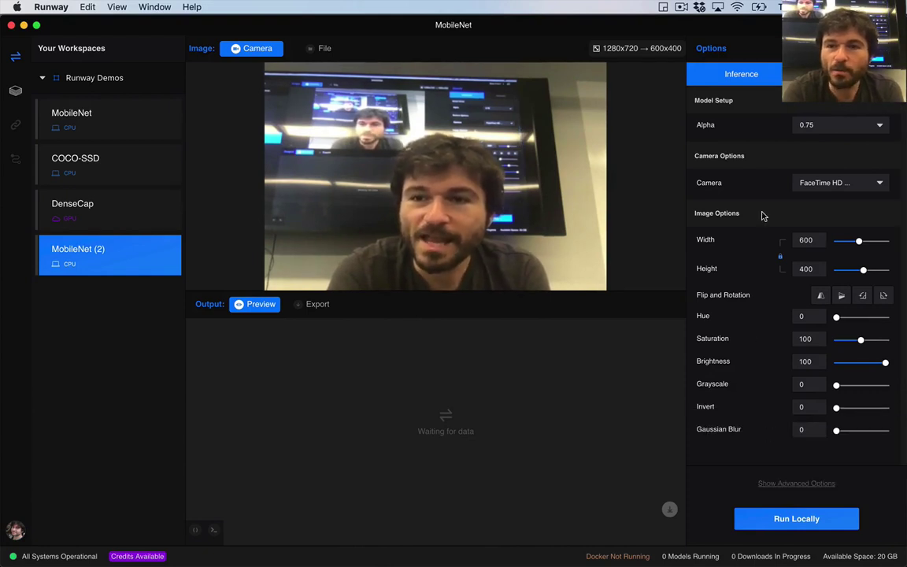
# - Run MobileNet locally on the live camera input to classify the image, and stop the model
pyautogui.click(797, 520)
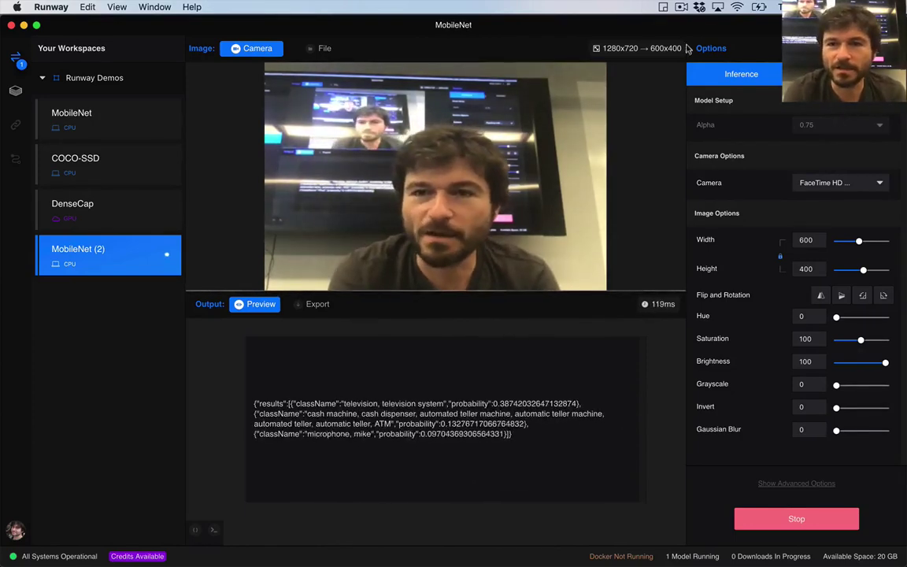
pyautogui.click(797, 519)
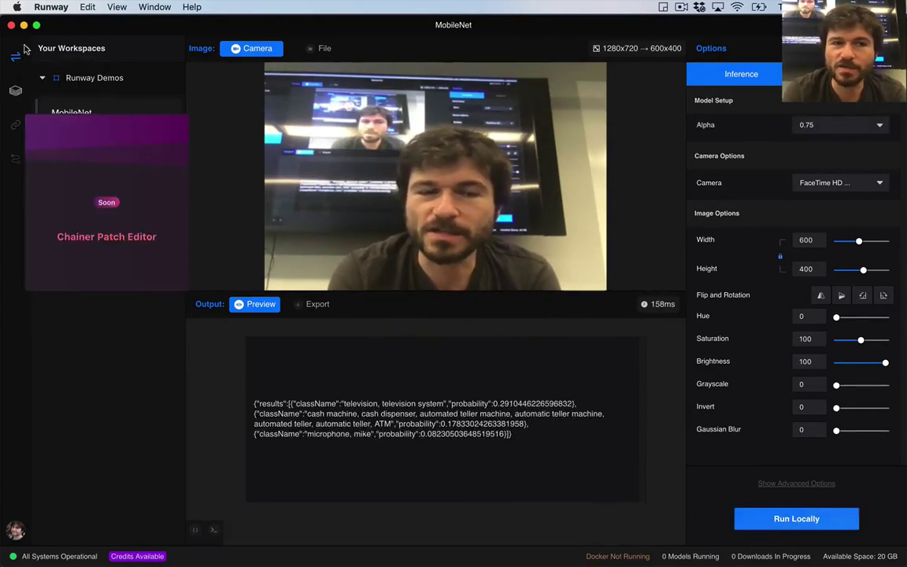
# - Return to the model library and browse the Recognition category
pyautogui.click(16, 93)
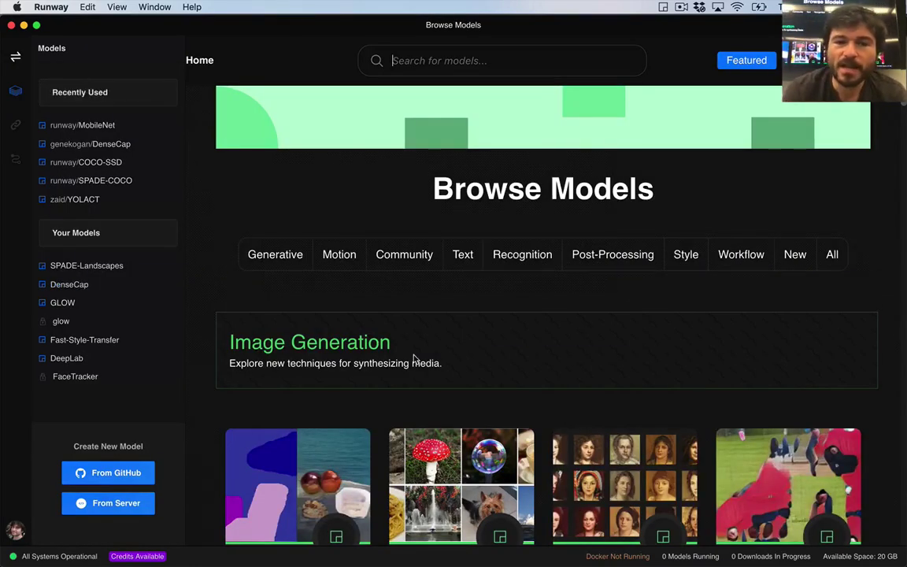
pyautogui.scroll(-1, 415, 359)
pyautogui.scroll(1, 413, 359)
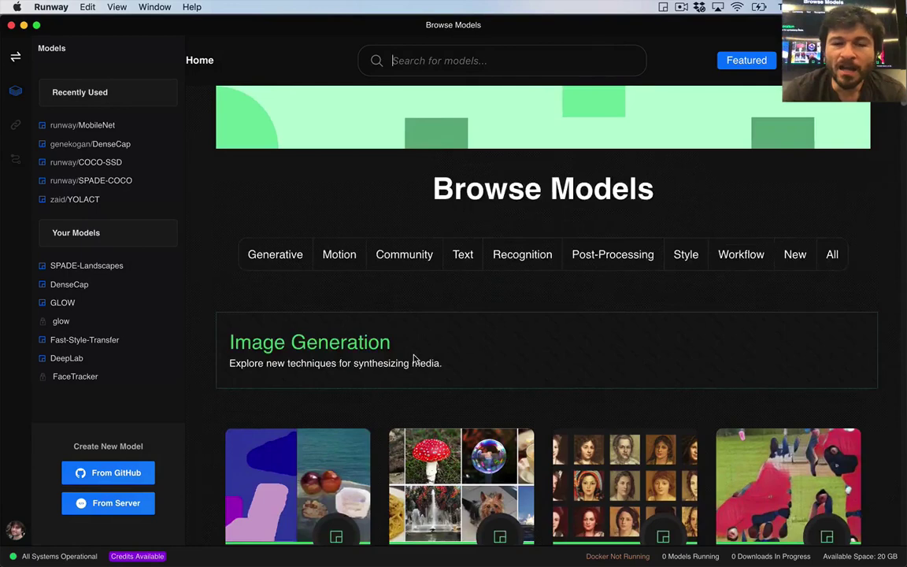
pyautogui.click(522, 254)
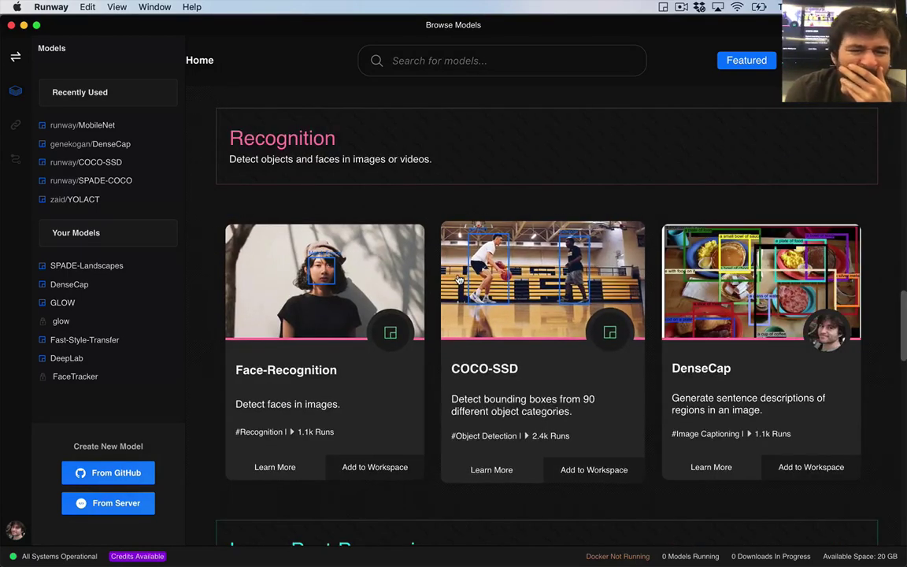
pyautogui.scroll(1, 479, 170)
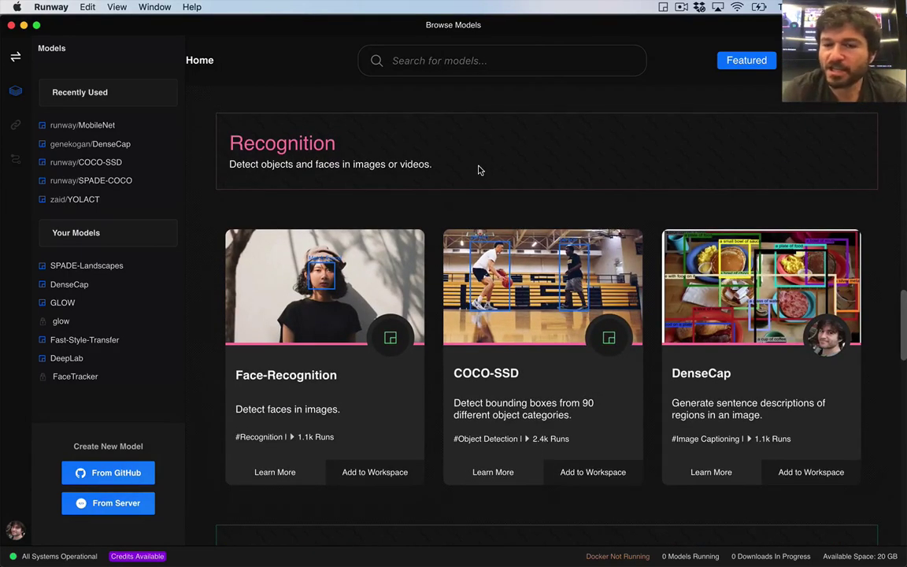
pyautogui.scroll(-3, 479, 171)
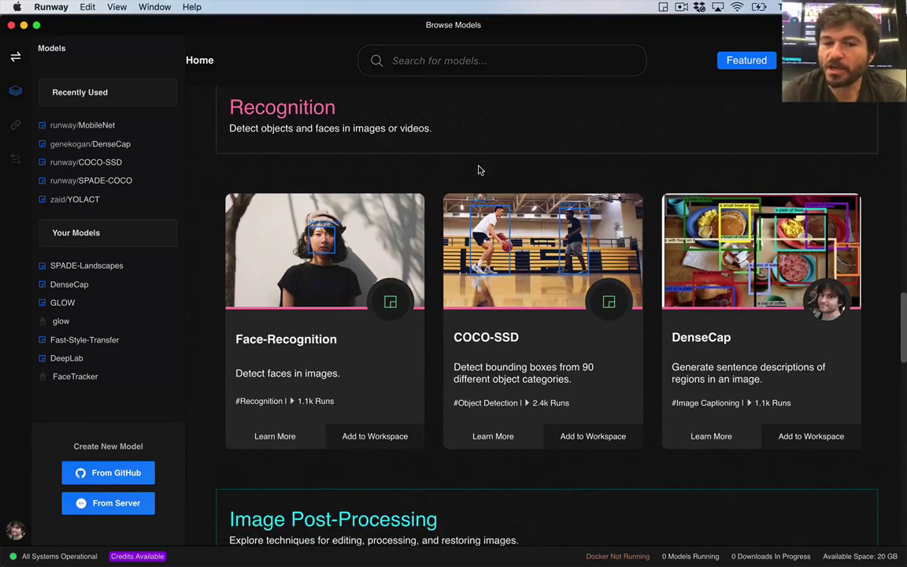
# - Open the COCO-SSD model's details and review its overview description, gallery and files
pyautogui.click(490, 225)
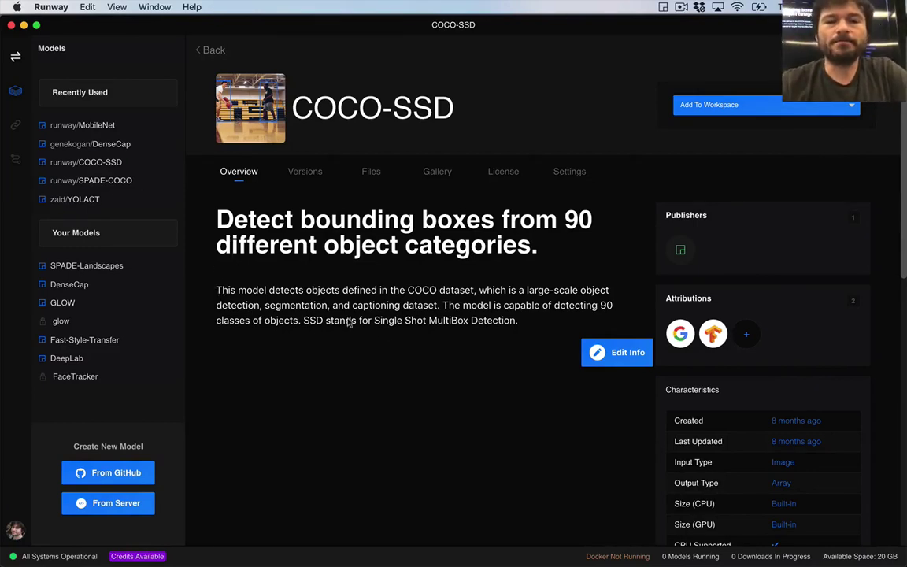
pyautogui.moveTo(517, 319); pyautogui.dragTo(313, 291)
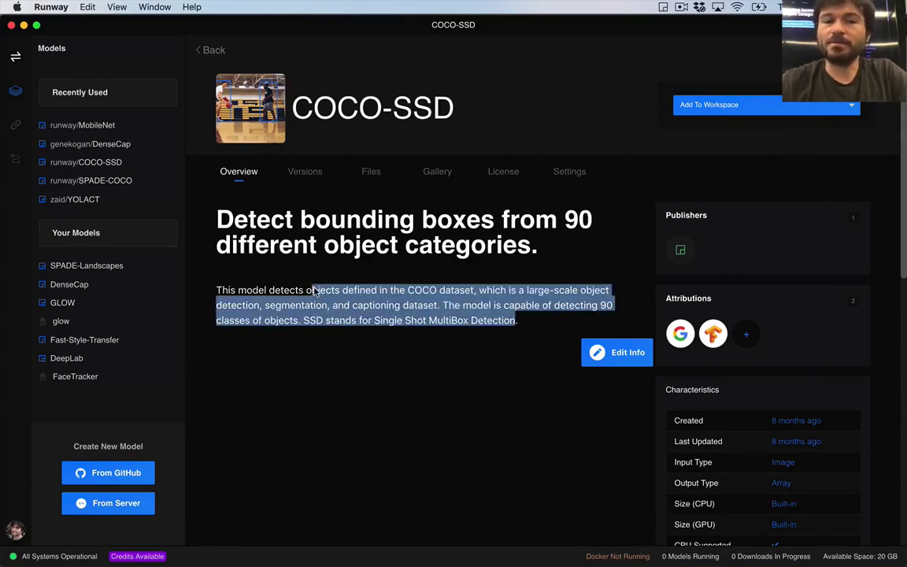
pyautogui.click(264, 209)
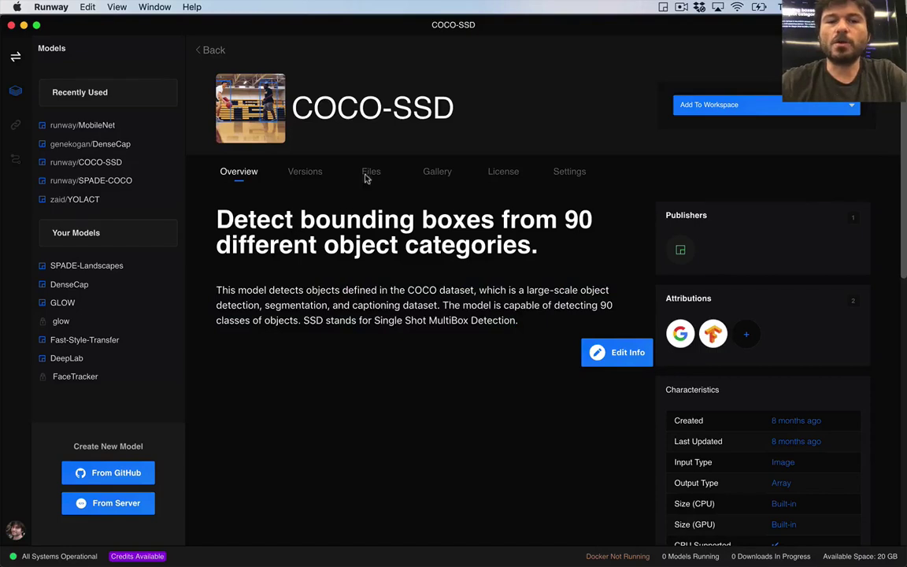
pyautogui.click(425, 173)
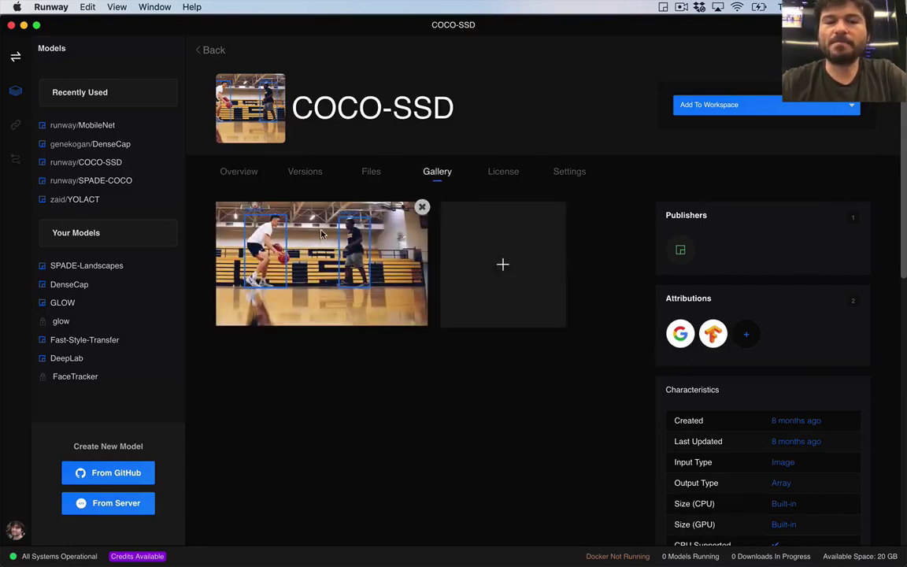
pyautogui.click(369, 175)
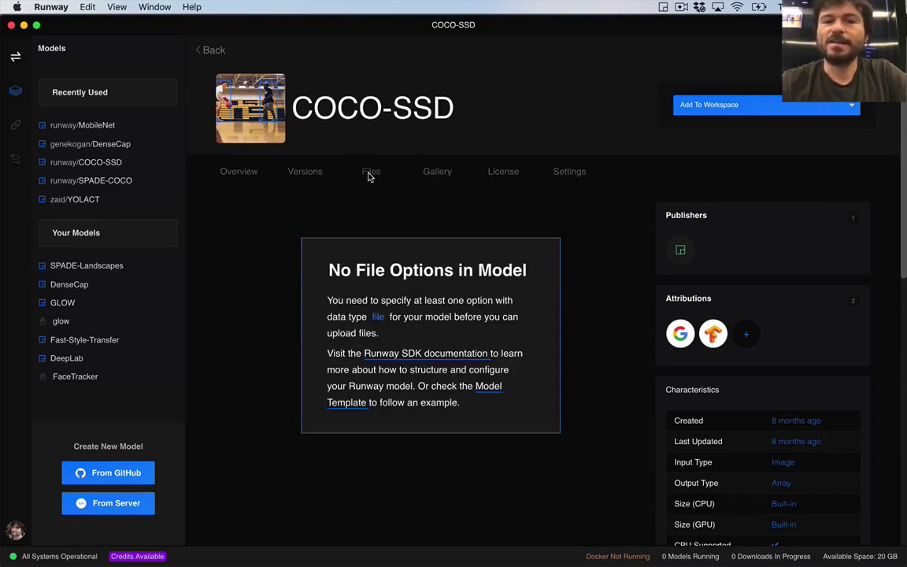
# - Review the COCO-SSD model's license terms and its settings, including the contributors and the rename and delete actions
pyautogui.click(500, 175)
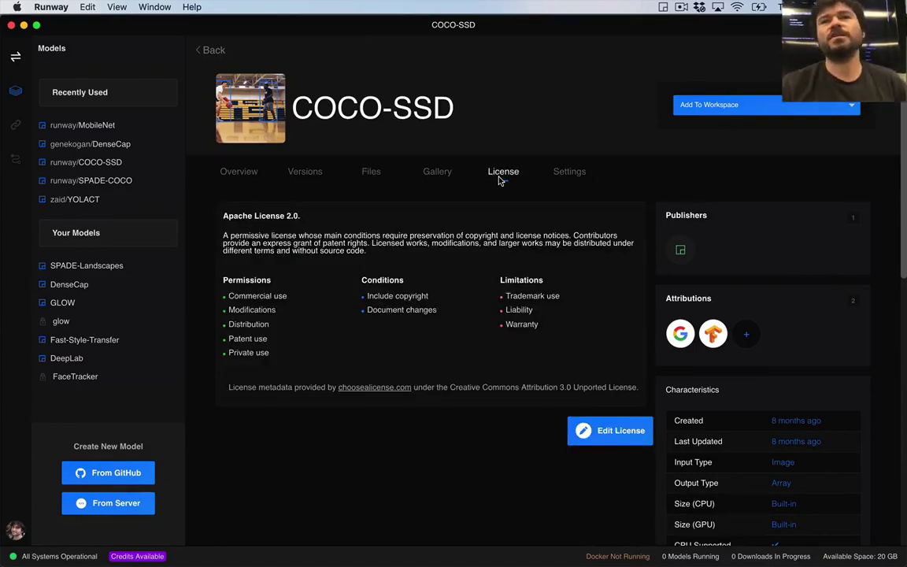
pyautogui.click(571, 172)
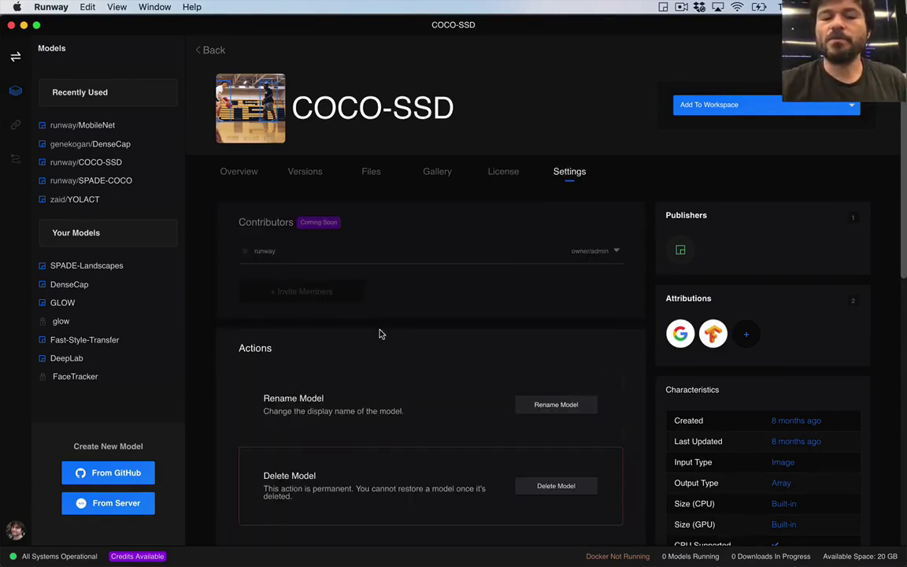
pyautogui.scroll(-3, 379, 334)
pyautogui.scroll(-2, 379, 334)
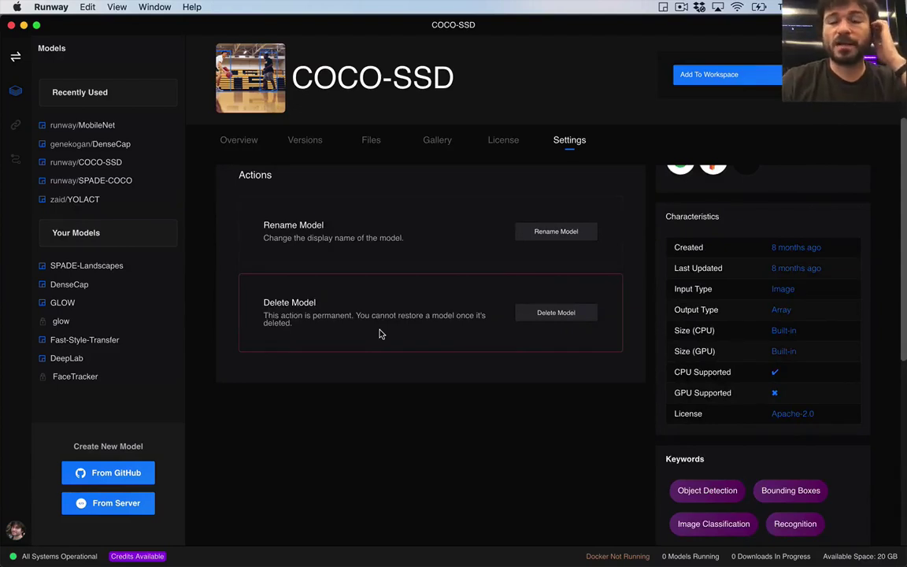
pyautogui.scroll(4, 379, 334)
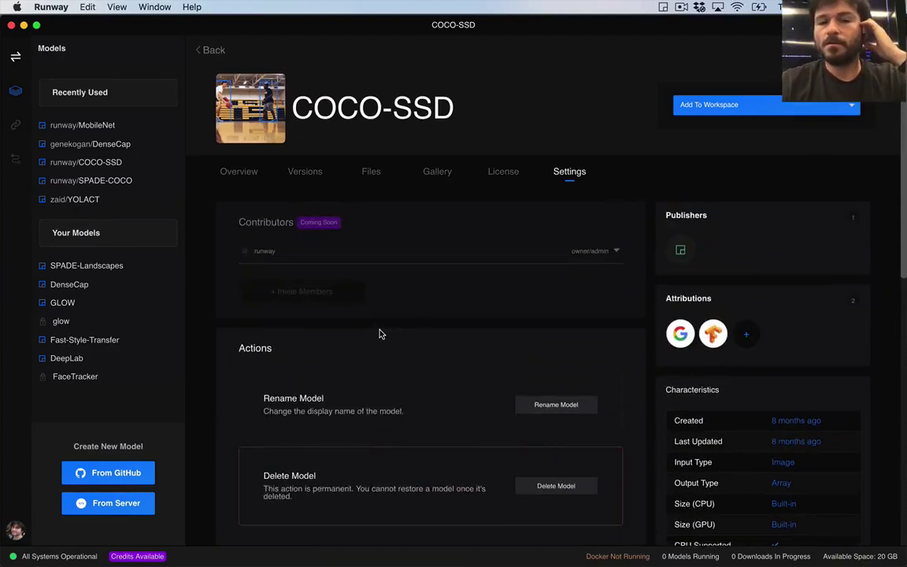
pyautogui.scroll(-4, 379, 333)
pyautogui.scroll(4, 379, 334)
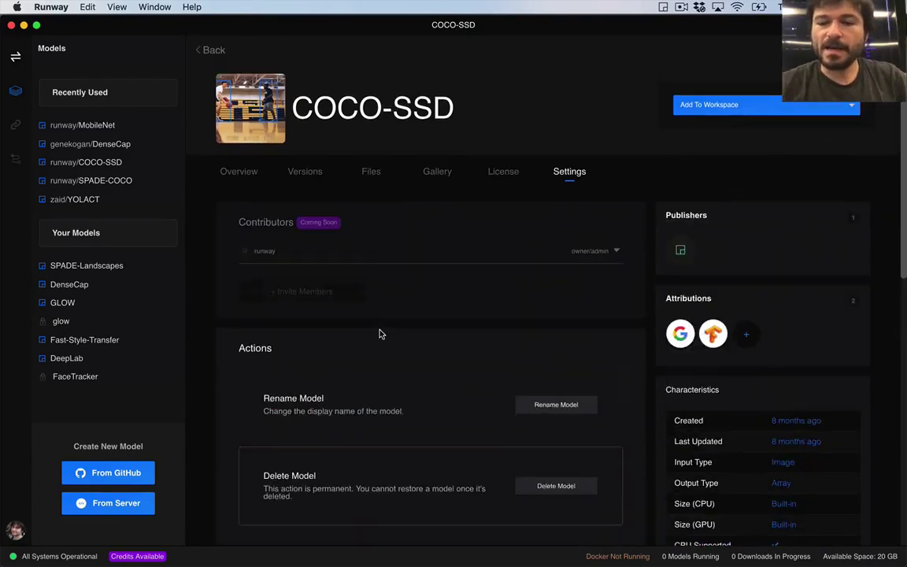
# - Return to the COCO-SSD overview and examine its description, publishers, attributions, characteristics and keywords
pyautogui.click(234, 172)
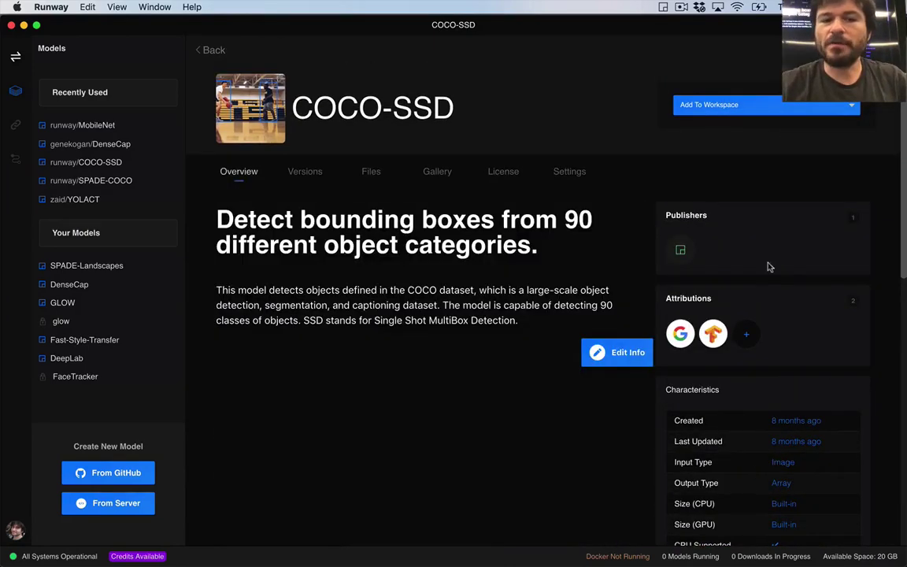
pyautogui.scroll(-3, 884, 350)
pyautogui.scroll(3, 884, 351)
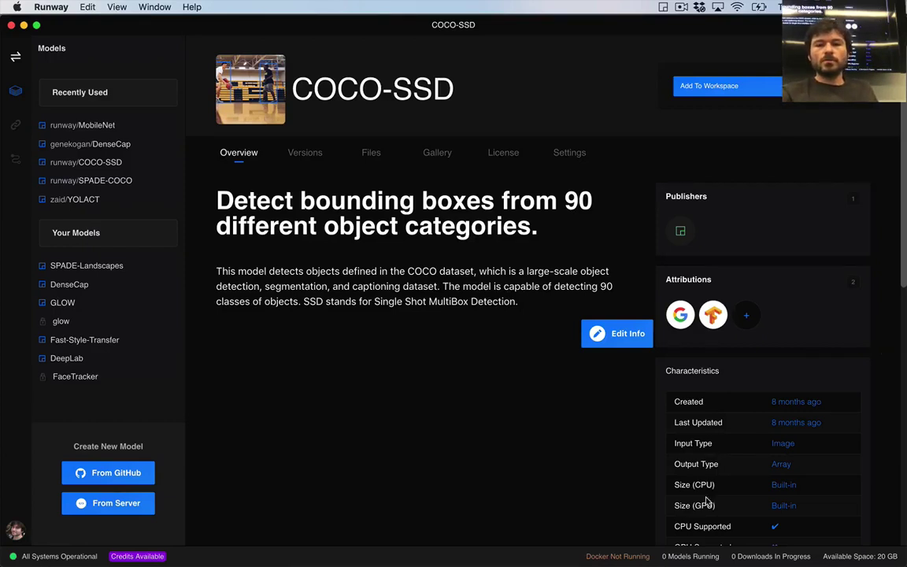
pyautogui.scroll(1, 496, 406)
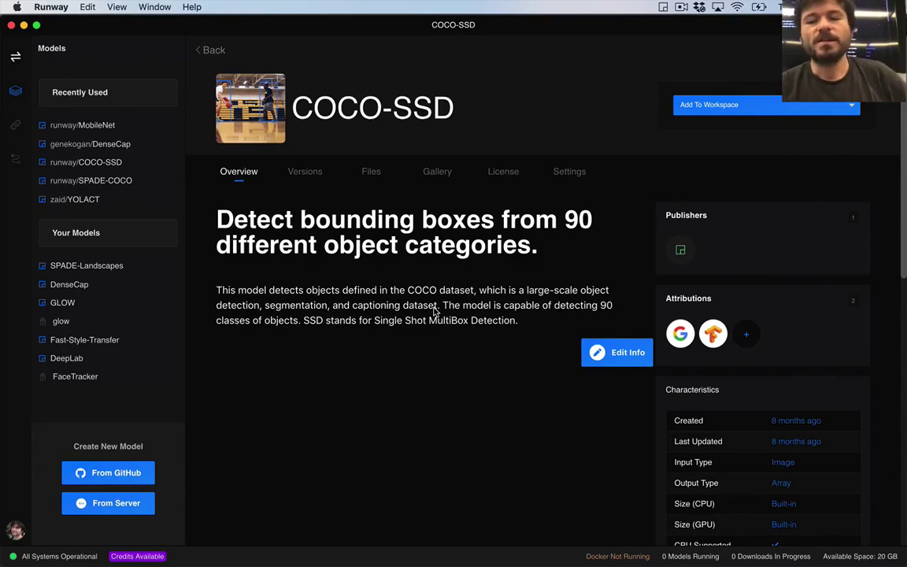
pyautogui.scroll(-2, 313, 389)
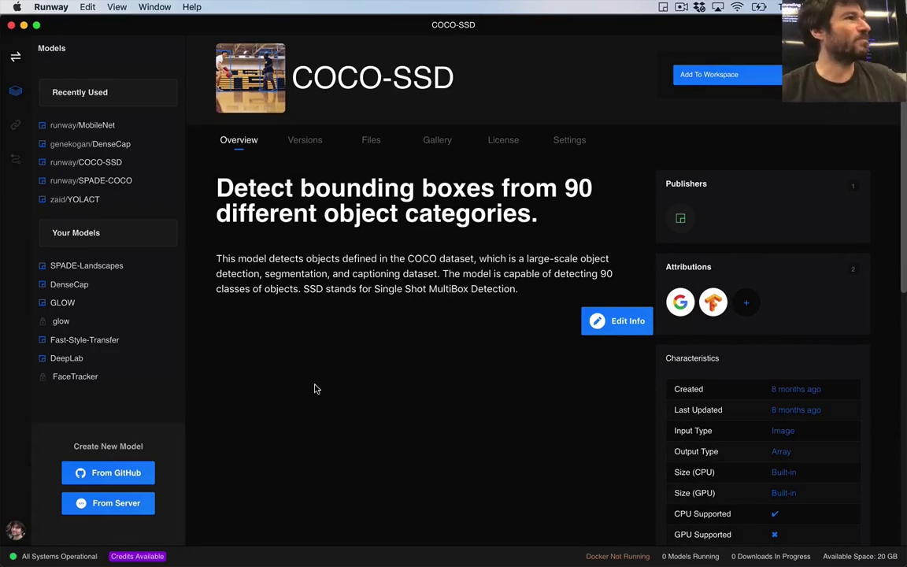
pyautogui.scroll(-2, 314, 387)
pyautogui.scroll(4, 314, 387)
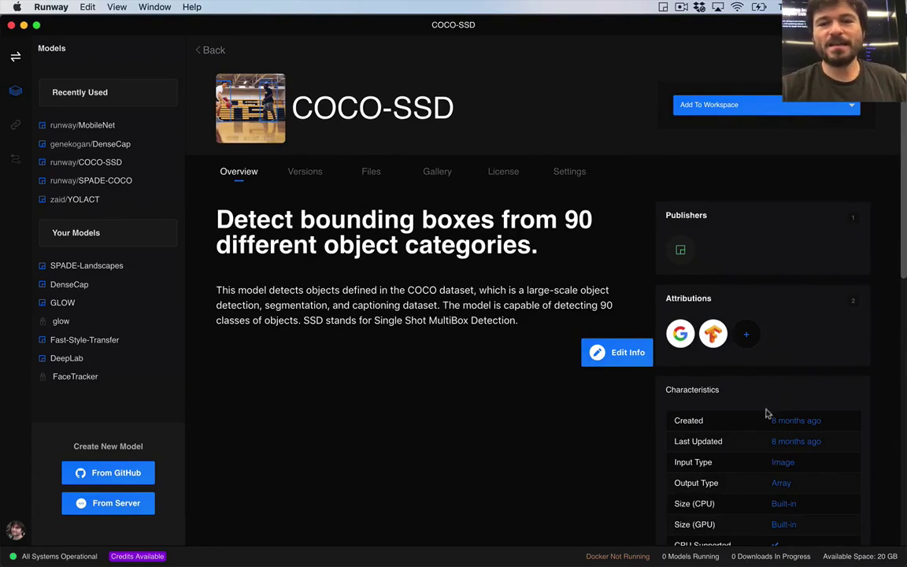
pyautogui.scroll(-5, 748, 370)
pyautogui.scroll(5, 738, 336)
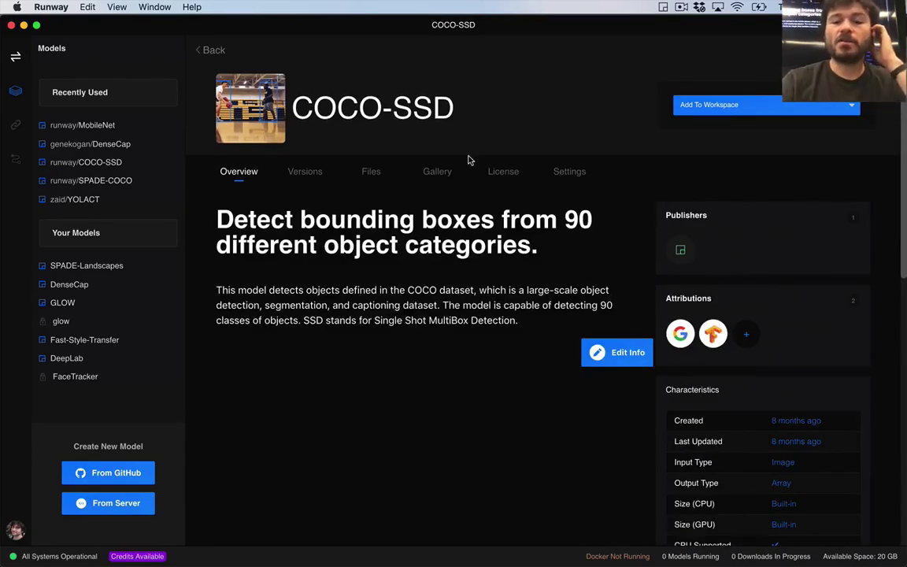
# - Add COCO-SSD to the Runway Demos workspace, and delete that duplicate copy again
pyautogui.click(776, 106)
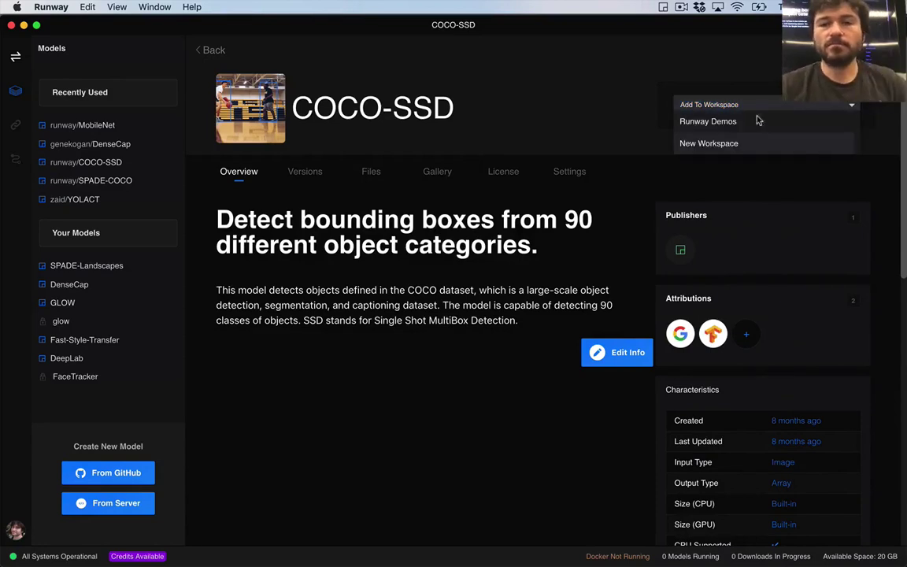
pyautogui.click(725, 128)
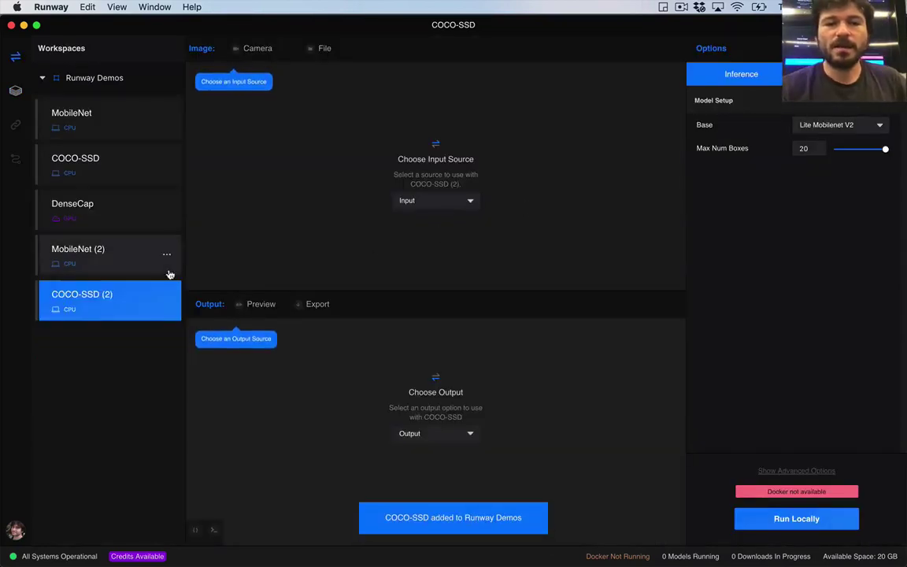
pyautogui.click(166, 301)
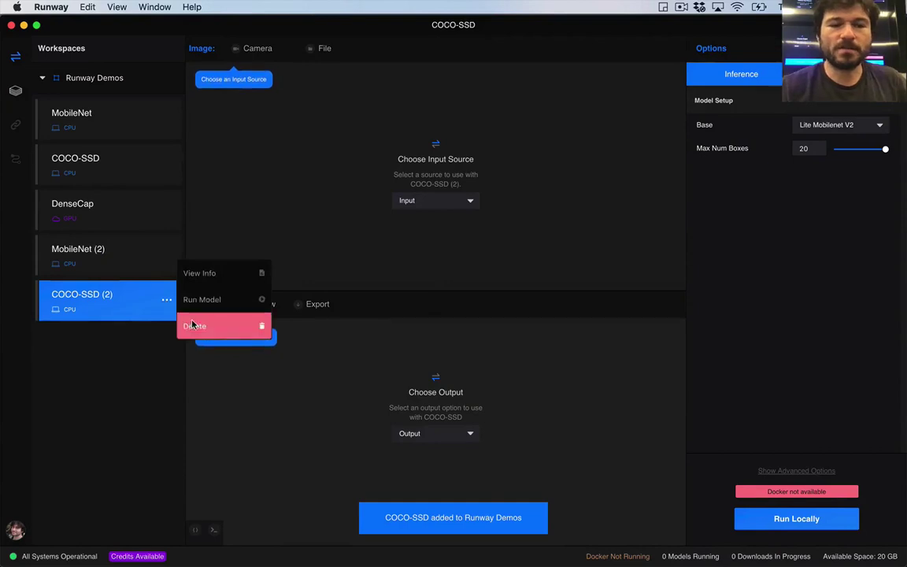
pyautogui.click(196, 322)
pyautogui.click(429, 295)
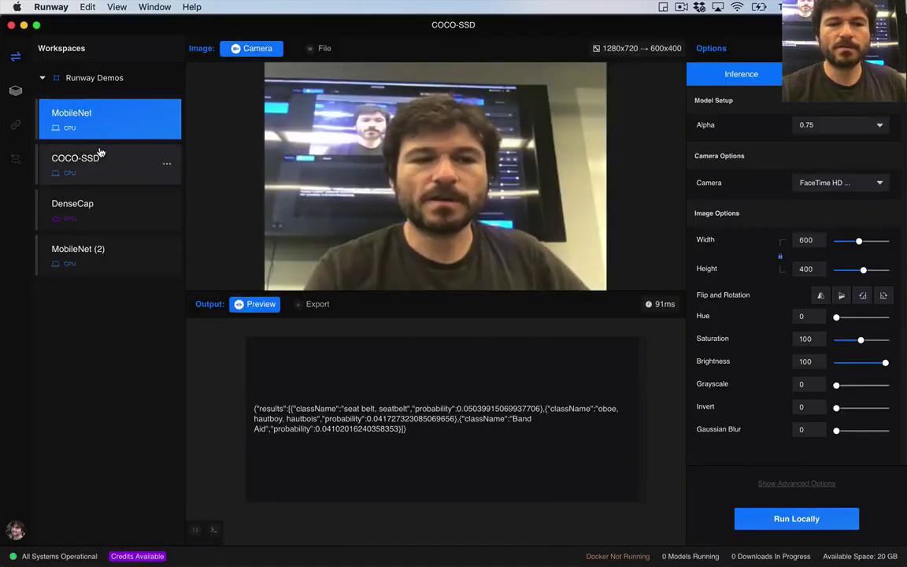
# - Open the existing COCO-SSD model in the Runway Demos workspace with the live camera as its image input
pyautogui.click(100, 154)
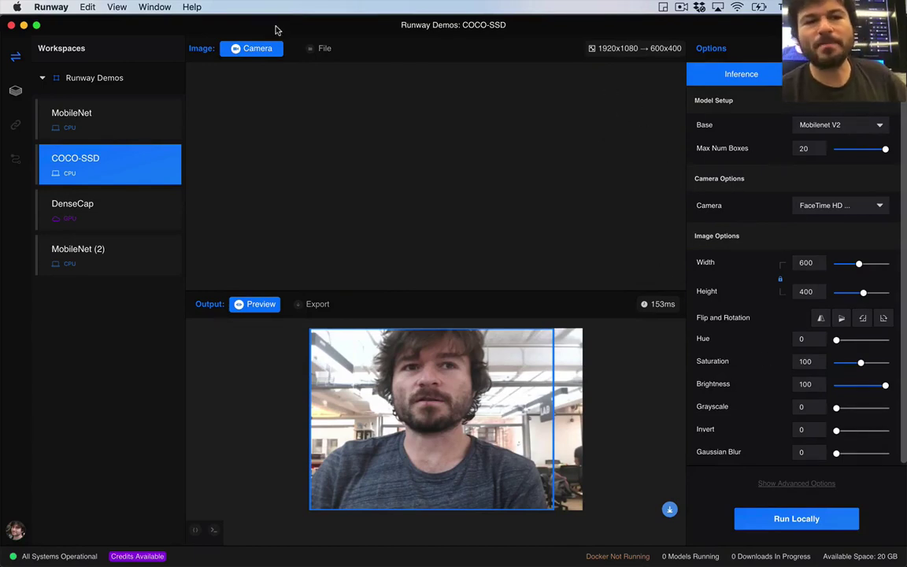
pyautogui.click(266, 52)
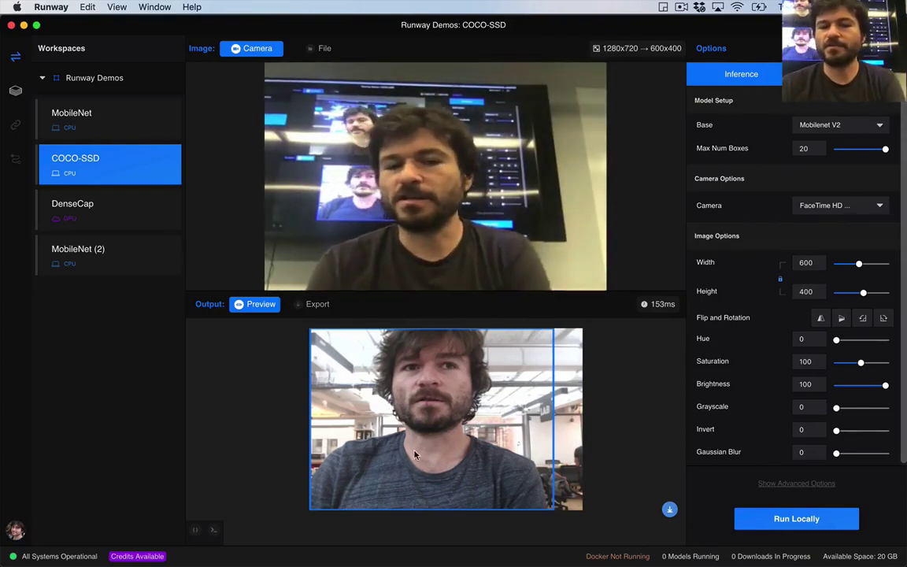
# - Set COCO-SSD's Max Num Boxes to 5 and choose Mobilenet V2 as its base from the available variants
pyautogui.click(819, 126)
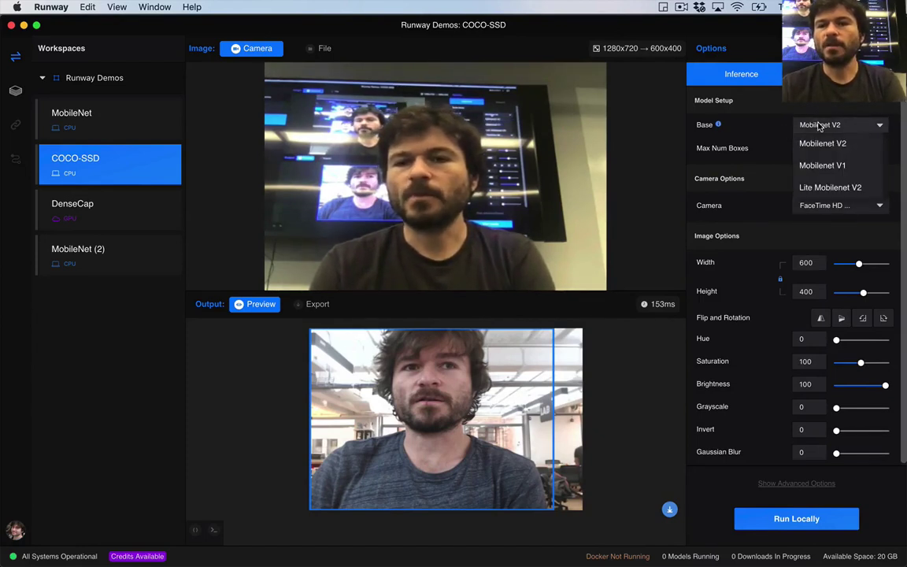
pyautogui.click(738, 135)
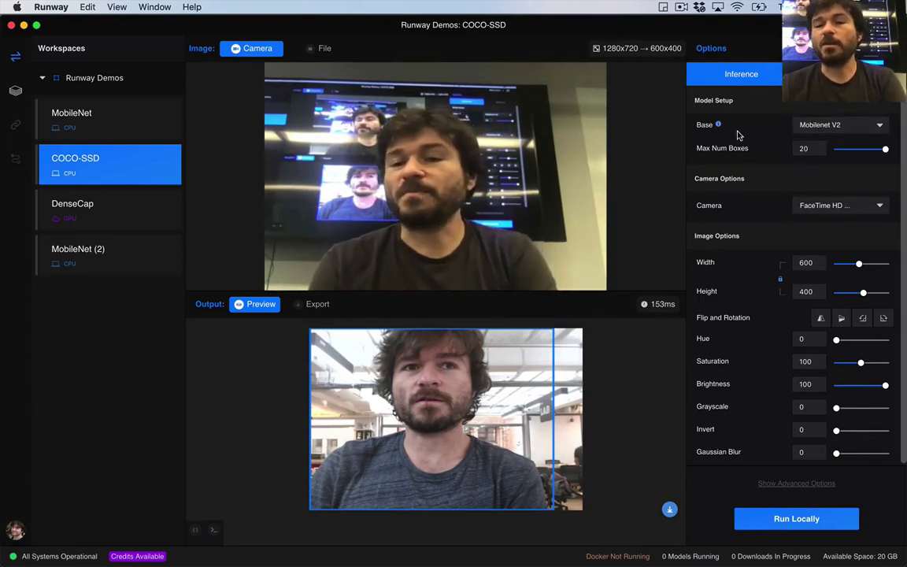
pyautogui.click(738, 135)
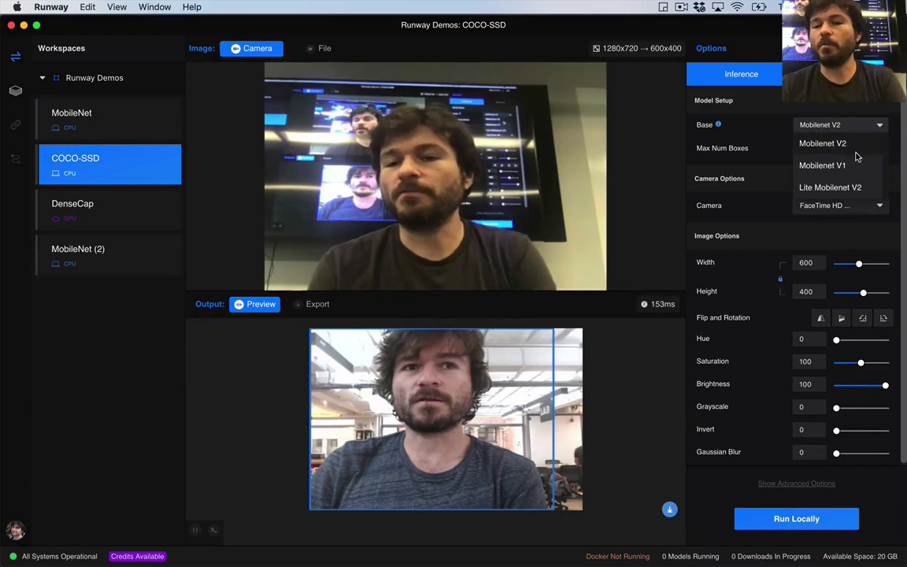
pyautogui.click(783, 111)
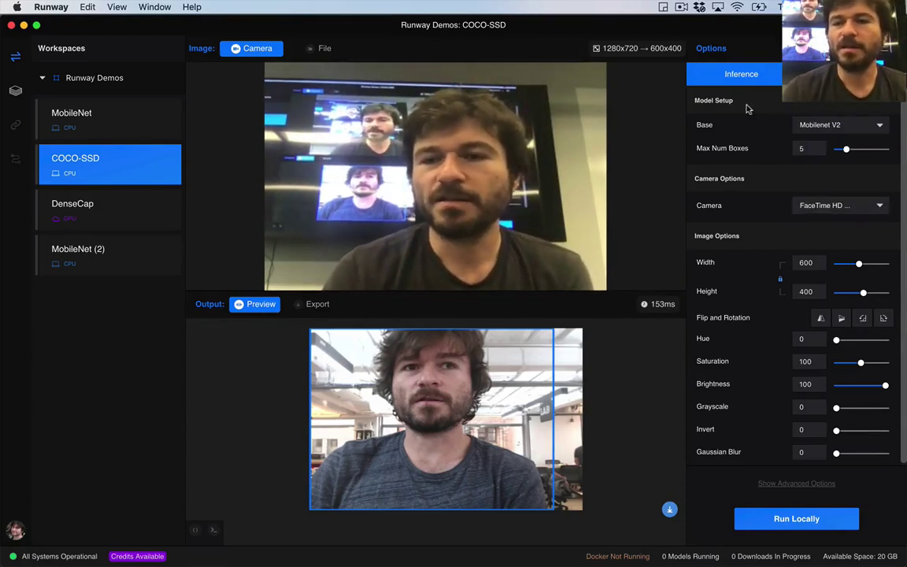
pyautogui.click(799, 126)
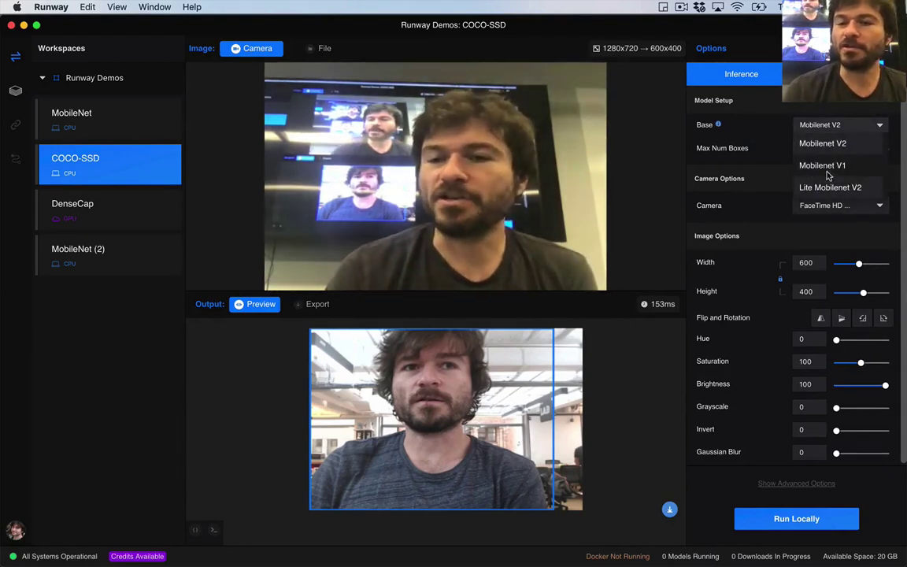
pyautogui.scroll(-1, 808, 172)
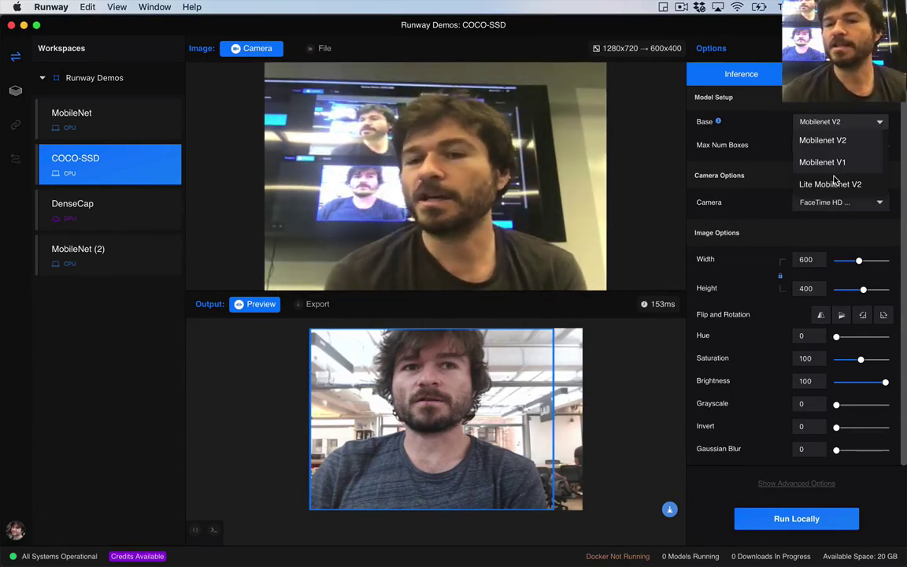
pyautogui.click(819, 144)
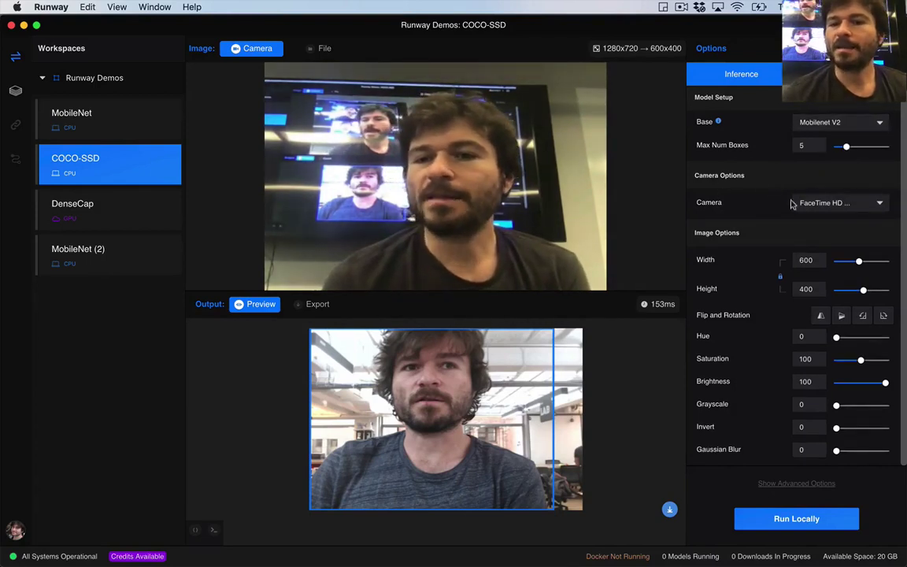
# - Check the available camera sources and the hardware choices in the advanced options, and hide those options again
pyautogui.click(744, 204)
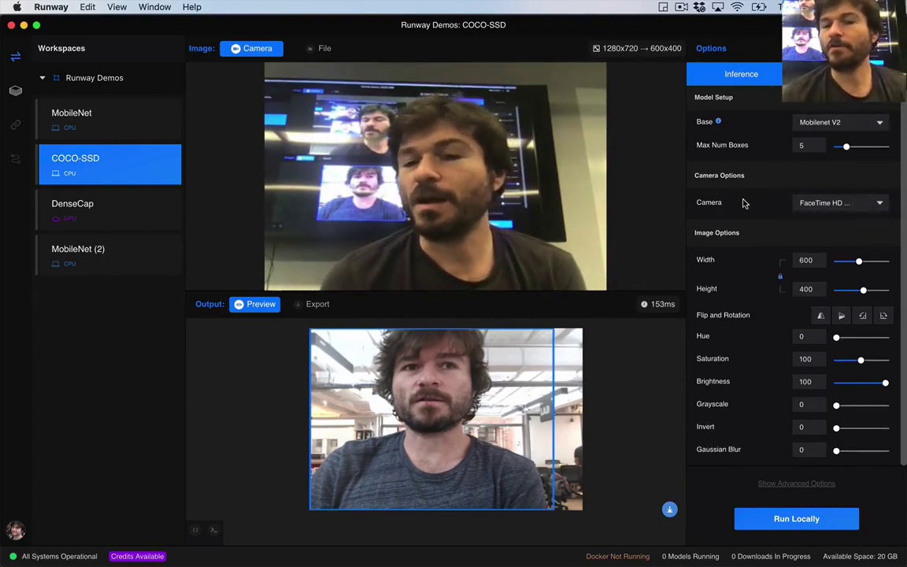
pyautogui.click(816, 205)
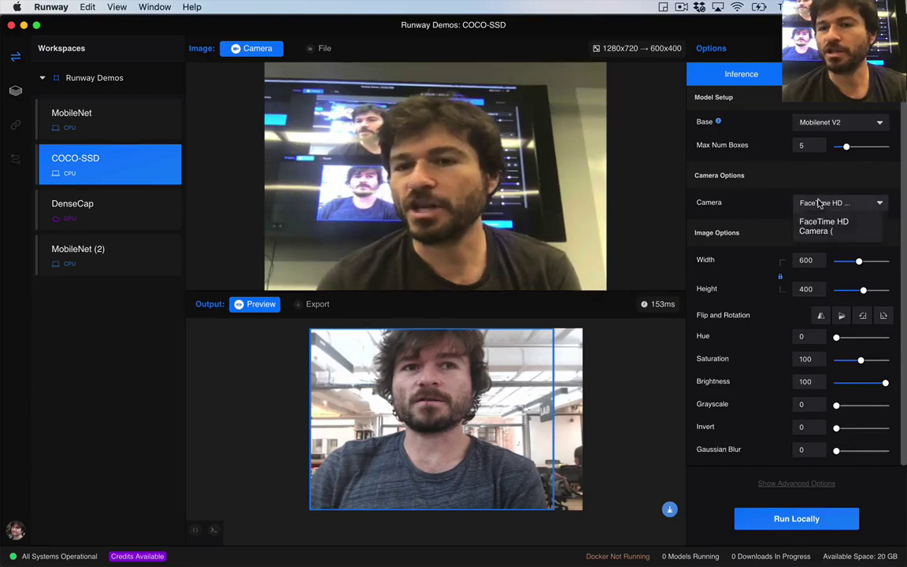
pyautogui.click(736, 202)
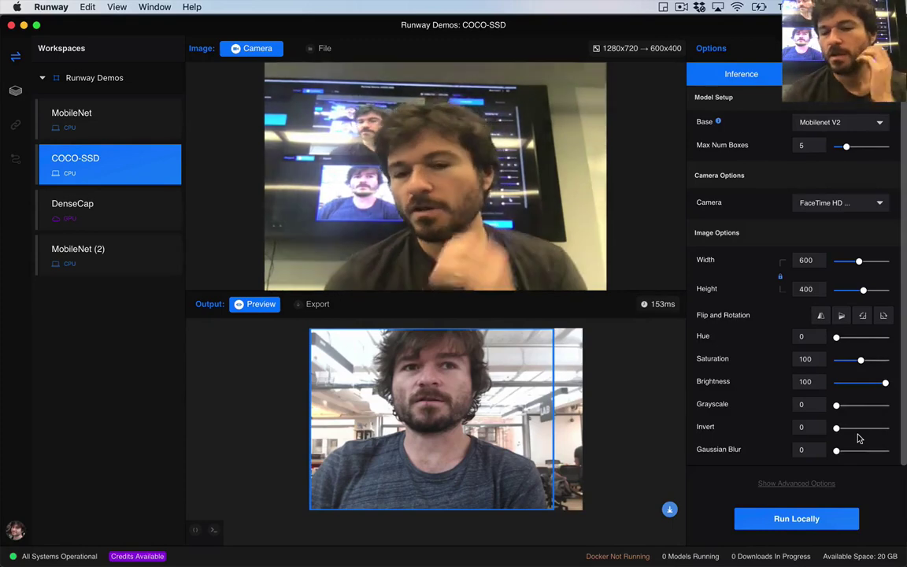
pyautogui.click(832, 485)
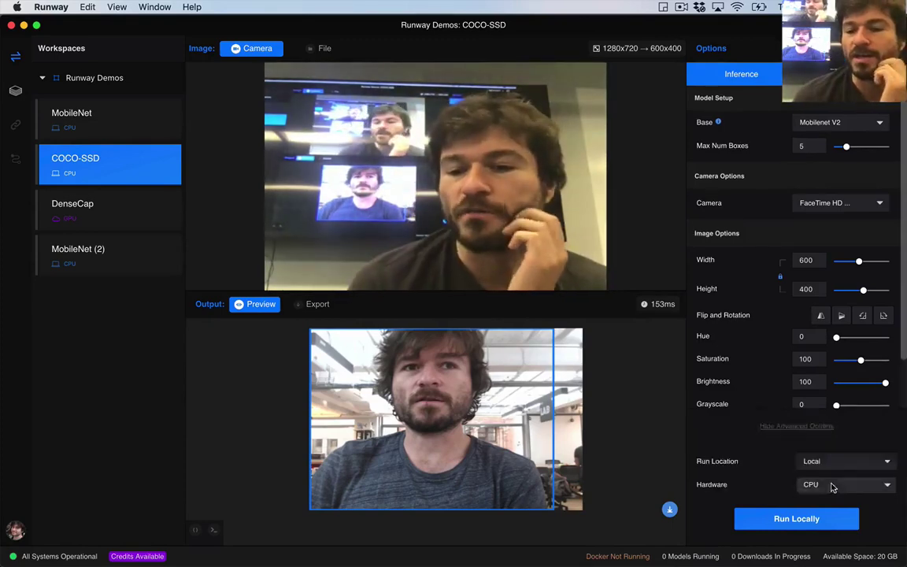
pyautogui.click(811, 488)
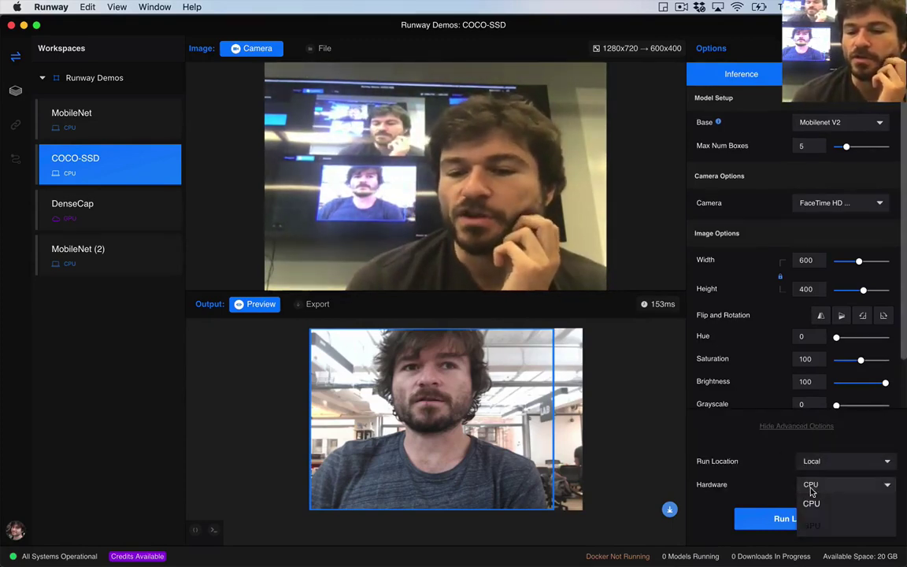
pyautogui.click(810, 487)
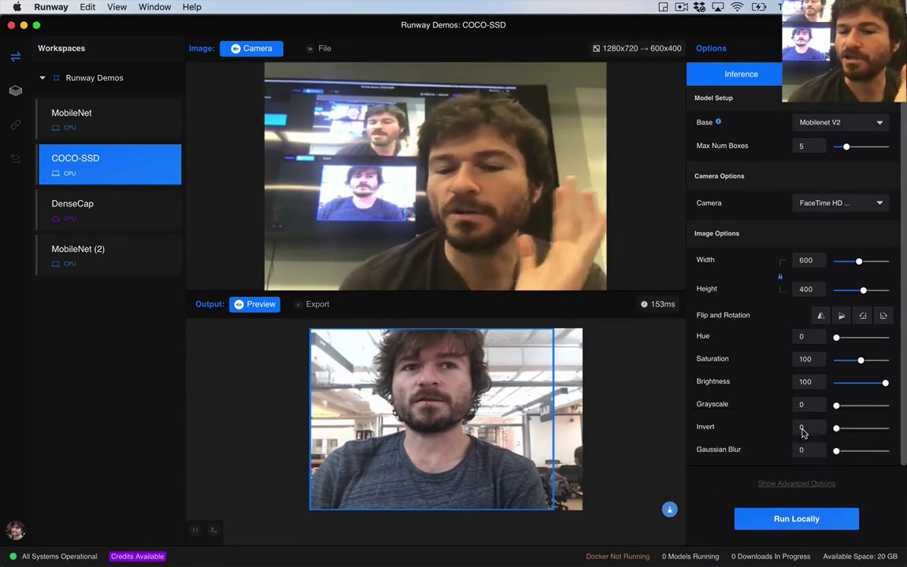
# - Run COCO-SSD locally on the live camera input to detect objects, and stop the model
pyautogui.click(800, 523)
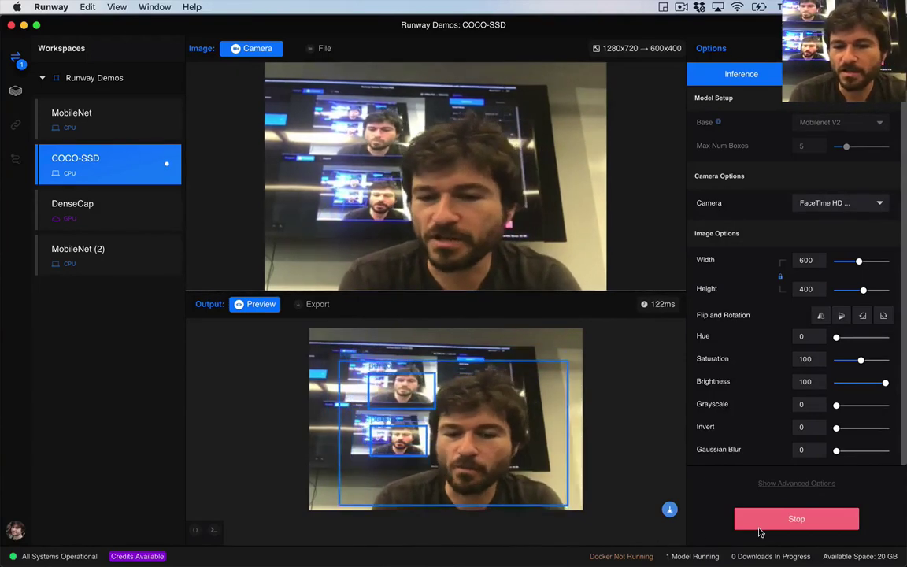
pyautogui.click(807, 517)
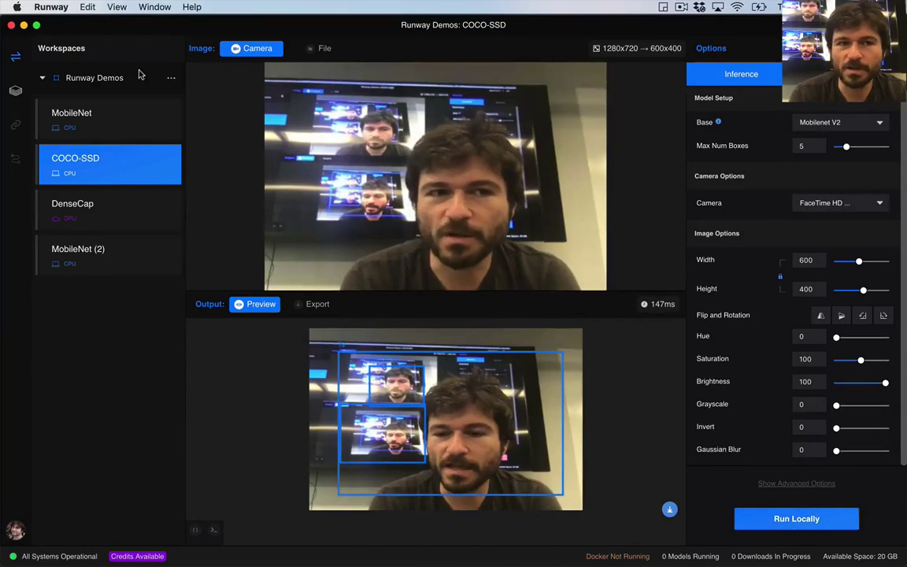
# - Search the model library for "dense" and look at the DenseCap model's card and publisher
pyautogui.click(22, 90)
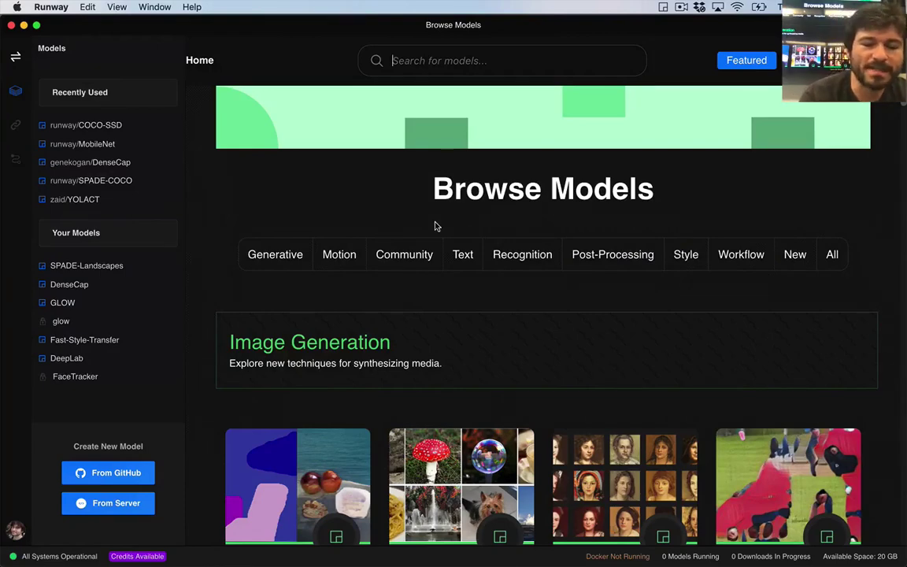
pyautogui.write('dense')
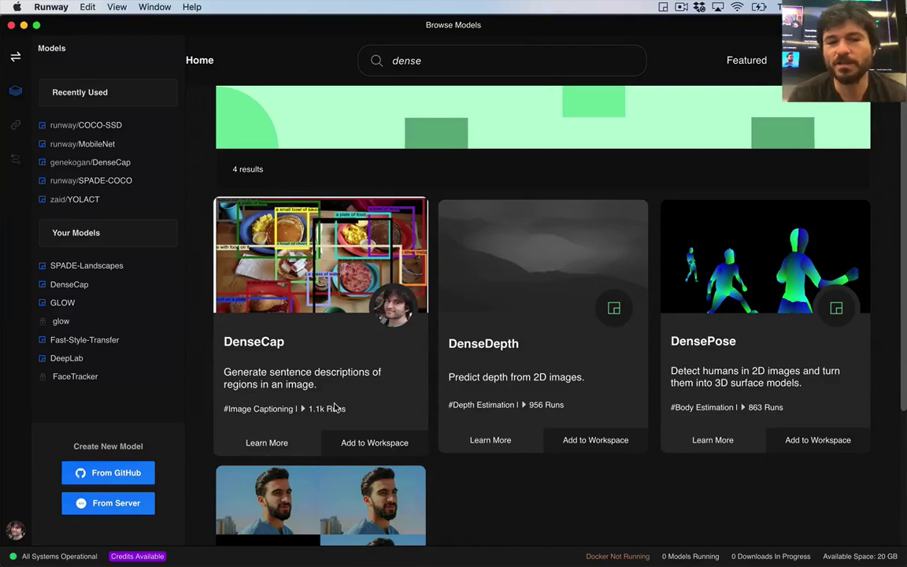
pyautogui.moveTo(378, 293)
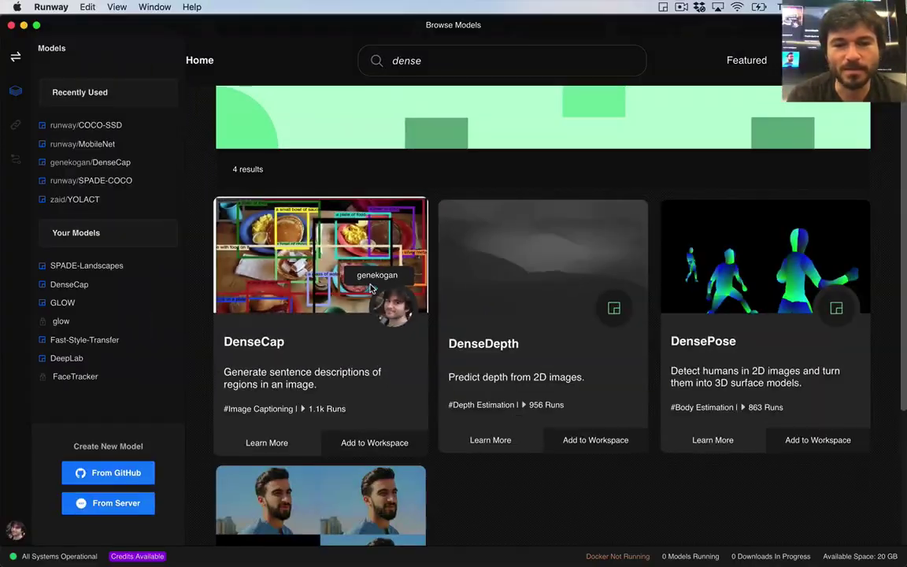
# - Open DenseCap's model page and examine its description, publishers, attributions, characteristics and keywords
pyautogui.scroll(-2, 319, 375)
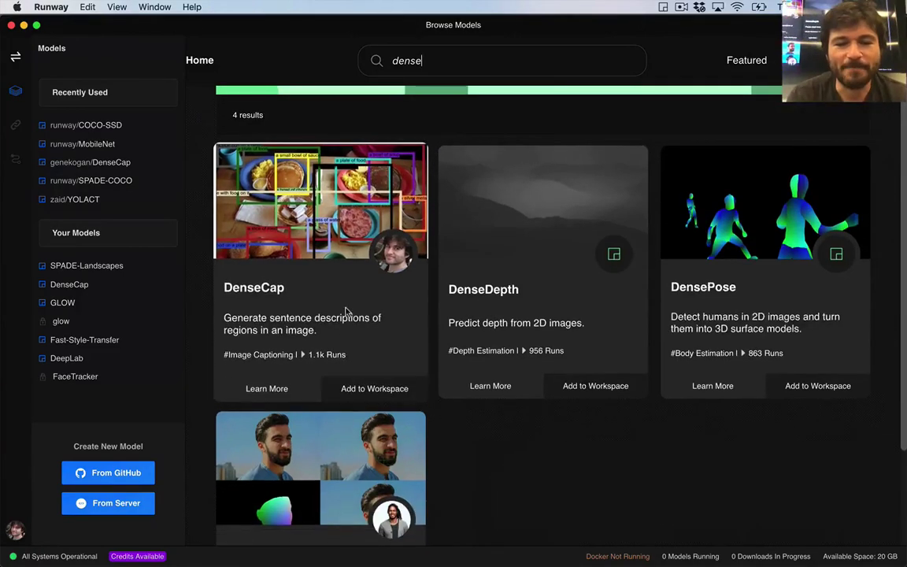
pyautogui.click(346, 312)
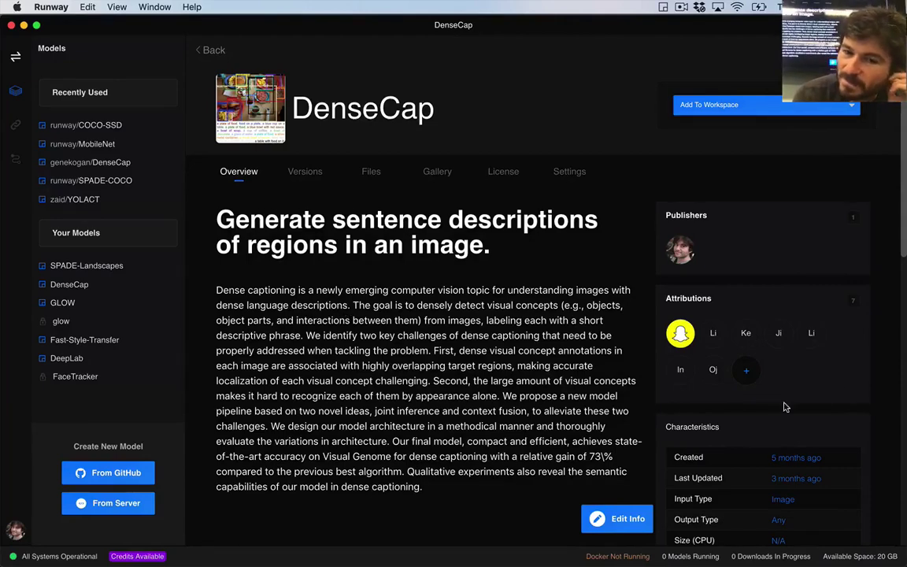
pyautogui.scroll(-15, 784, 407)
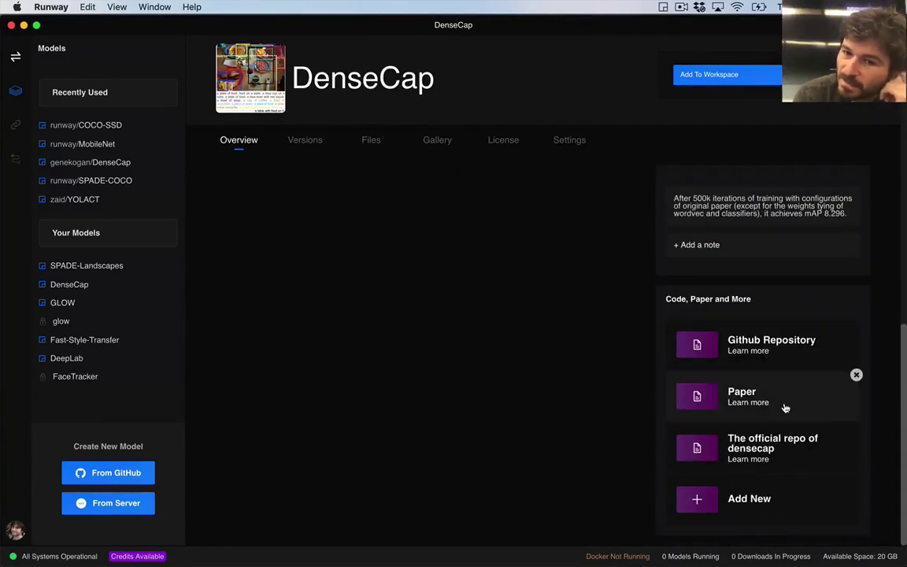
pyautogui.scroll(15, 784, 407)
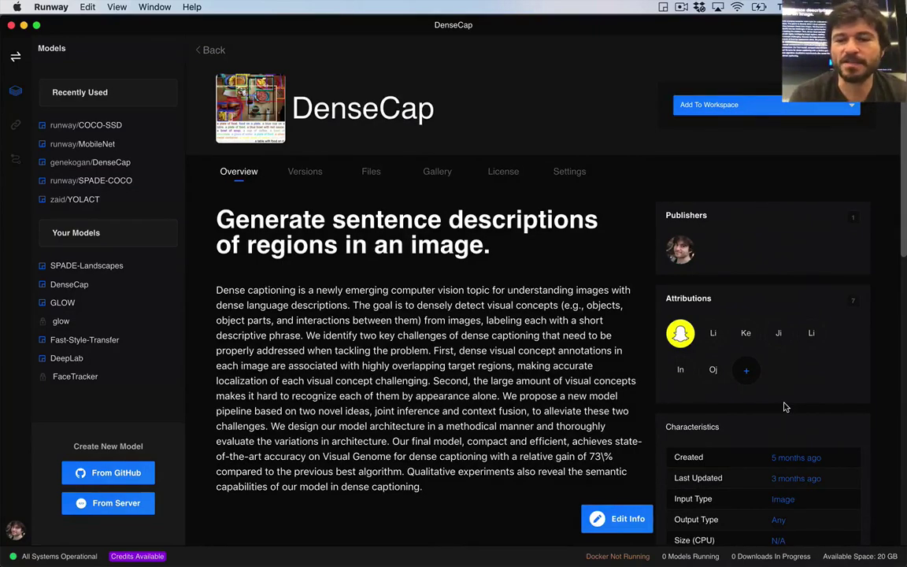
pyautogui.scroll(-2, 785, 407)
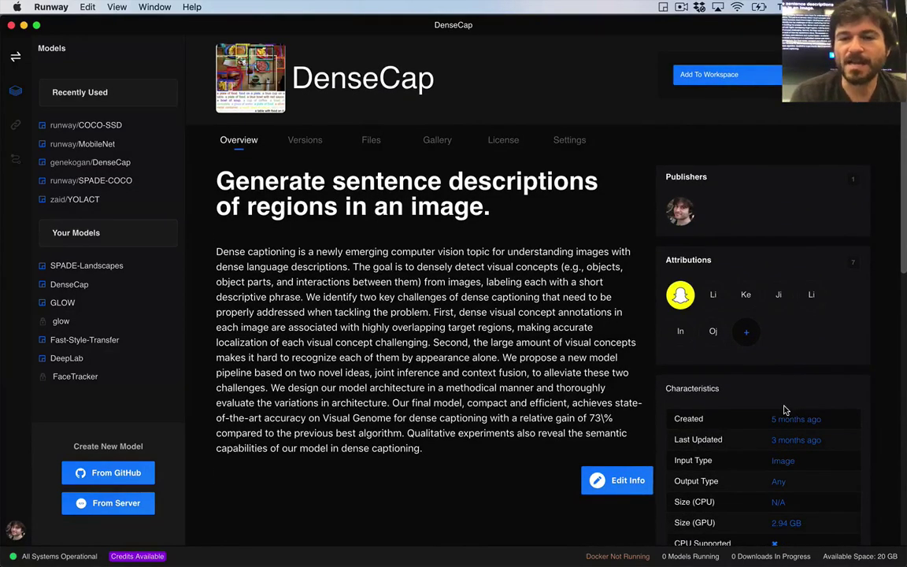
pyautogui.scroll(-10, 785, 409)
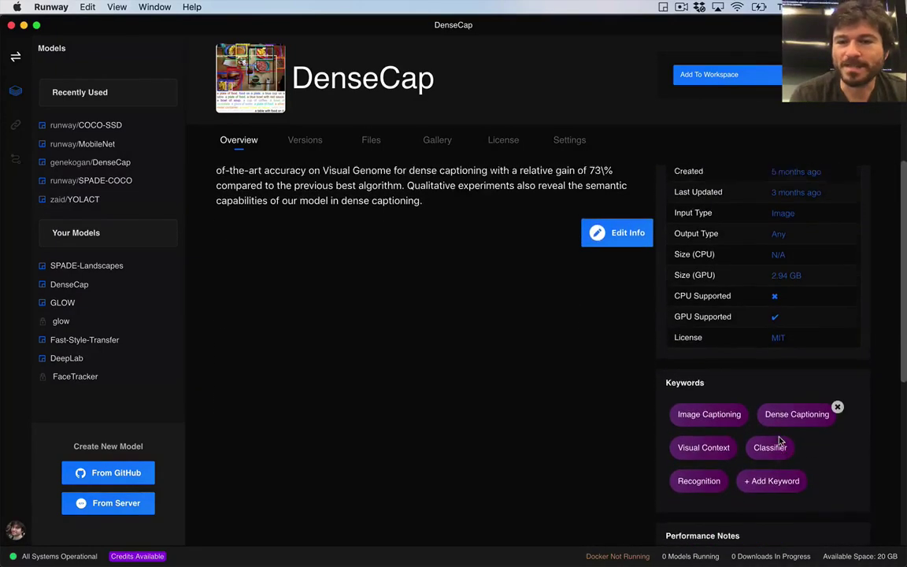
pyautogui.scroll(4, 780, 441)
pyautogui.scroll(-2, 780, 441)
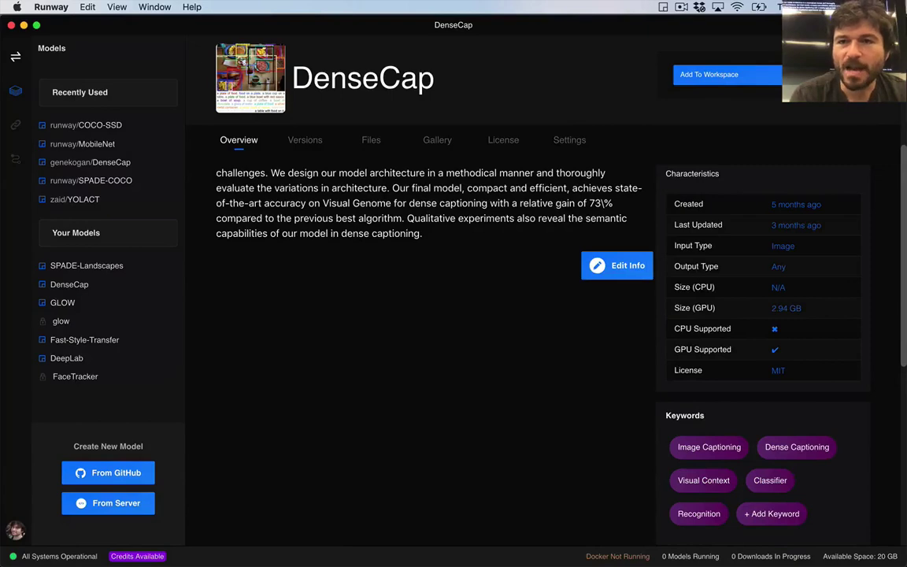
# - Examine DenseCap's performance notes and linked resources, and check the form for adding a new resource before closing it
pyautogui.click(827, 6)
pyautogui.click(749, 202)
pyautogui.scroll(-5, 805, 259)
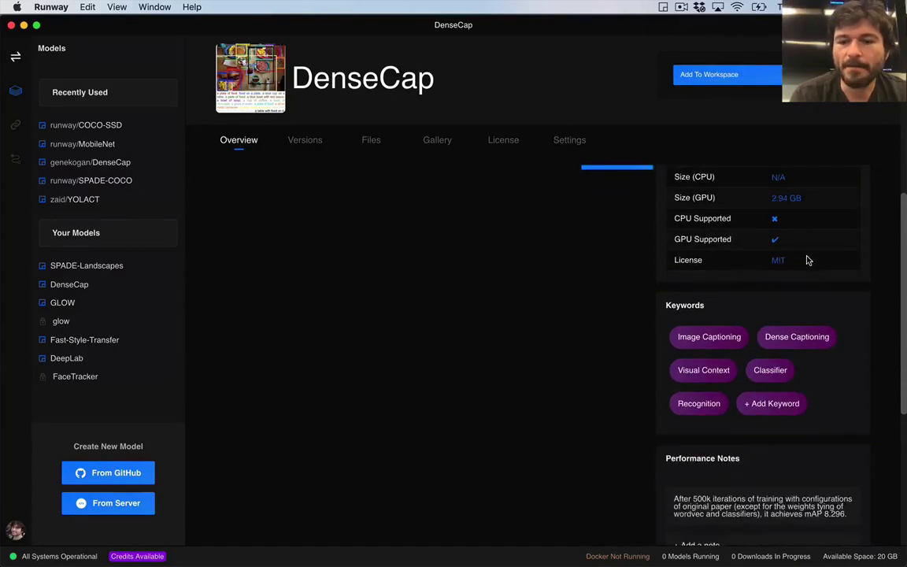
pyautogui.scroll(-10, 807, 260)
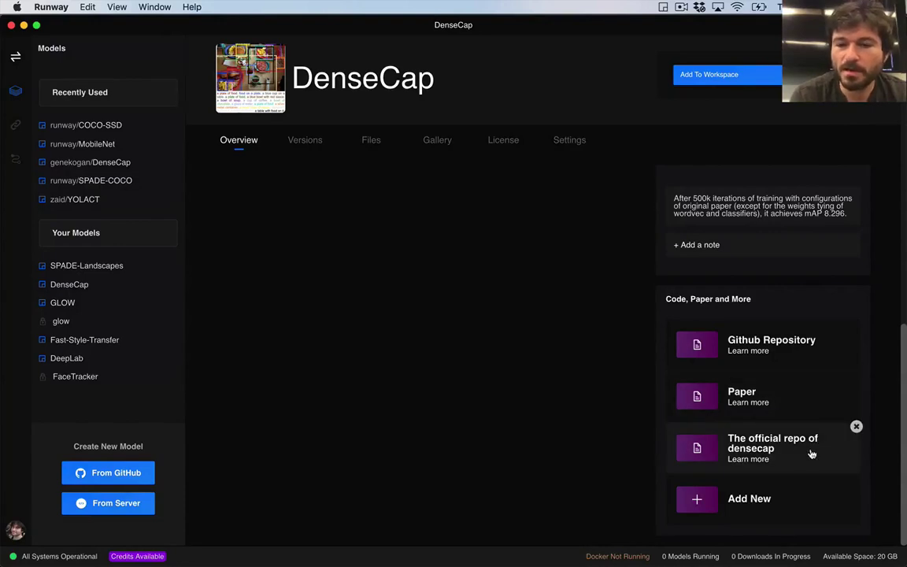
pyautogui.click(710, 504)
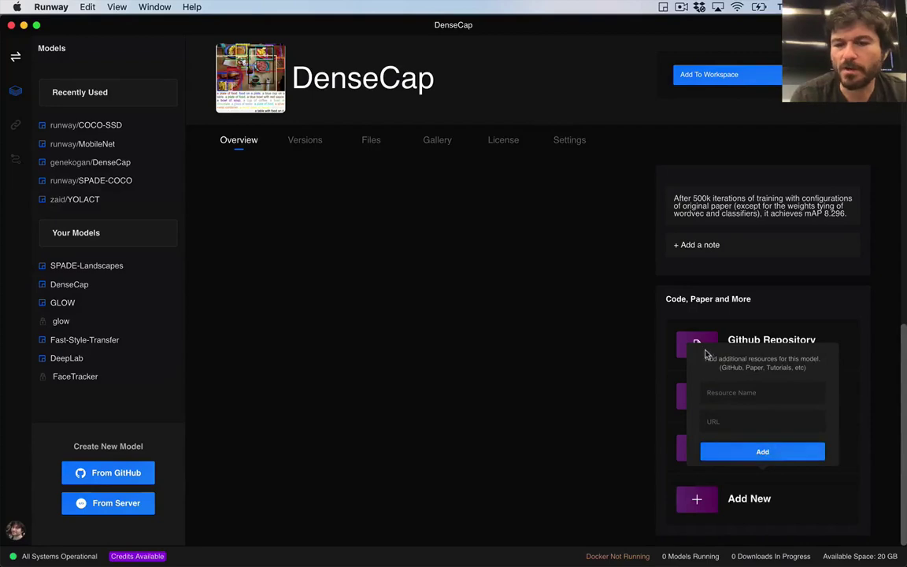
pyautogui.click(714, 320)
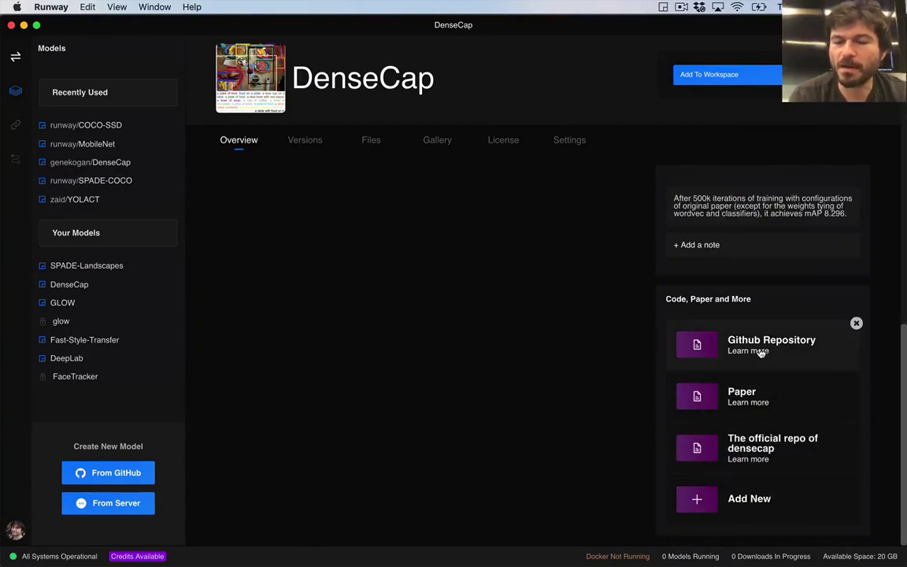
# - Open DenseCap's linked GitHub repository in Firefox, dismiss the sign-up banner, read through the README and return to Runway
pyautogui.click(761, 352)
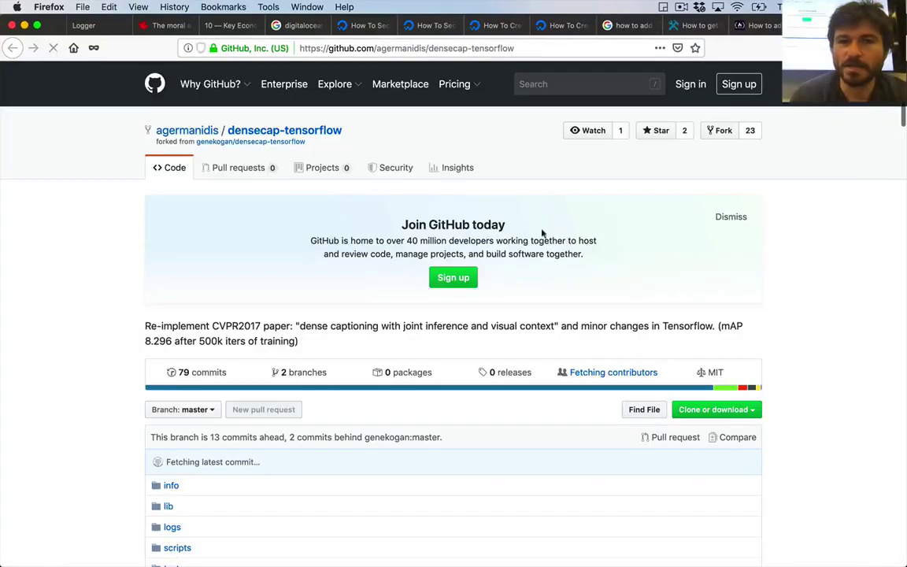
pyautogui.click(734, 218)
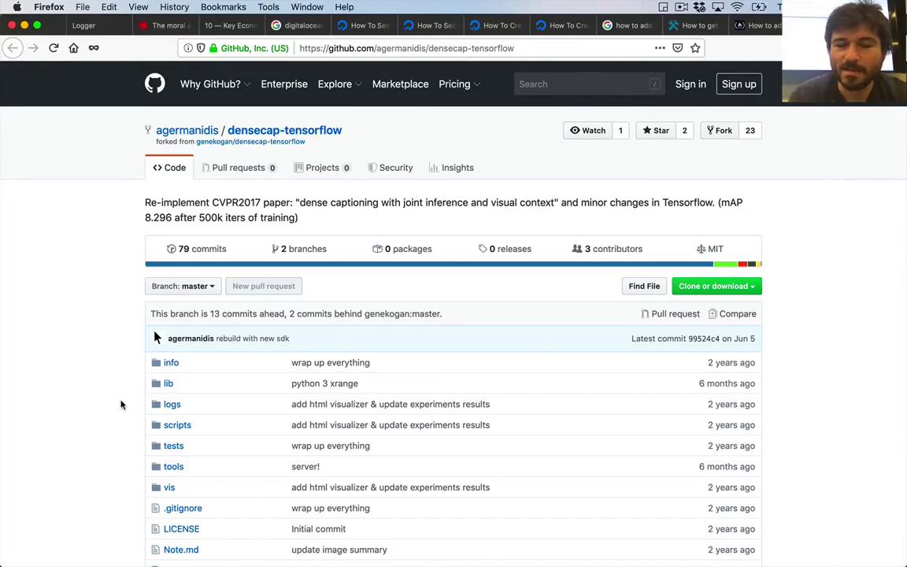
pyautogui.scroll(-15, 120, 405)
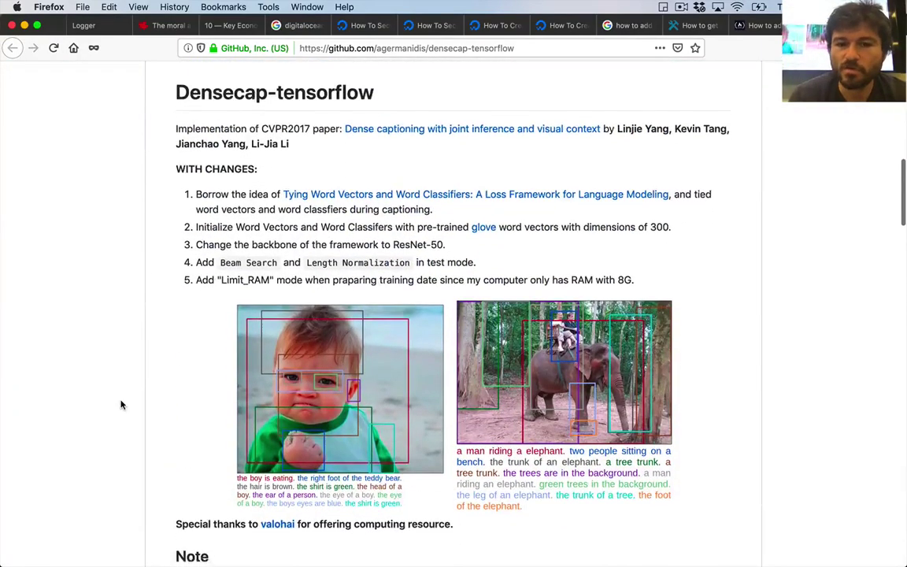
pyautogui.scroll(-12, 120, 404)
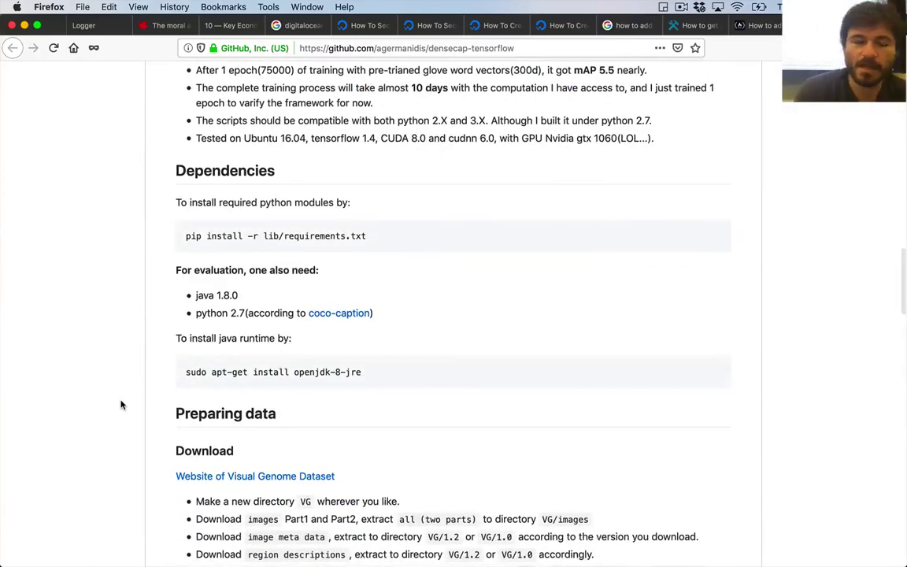
pyautogui.press('super+Tab')
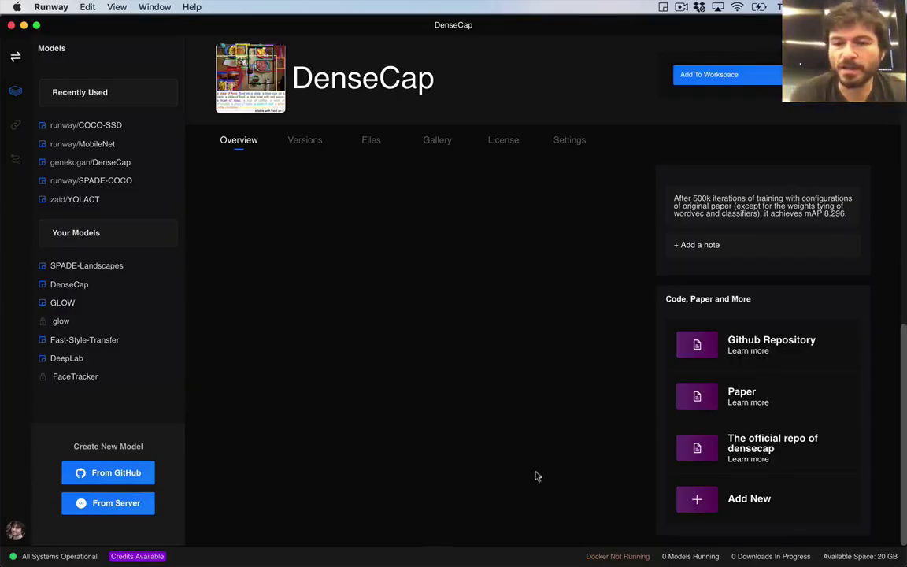
# - Open DenseCap's linked arXiv paper, skim its PDF, close it and return to Runway
pyautogui.click(682, 402)
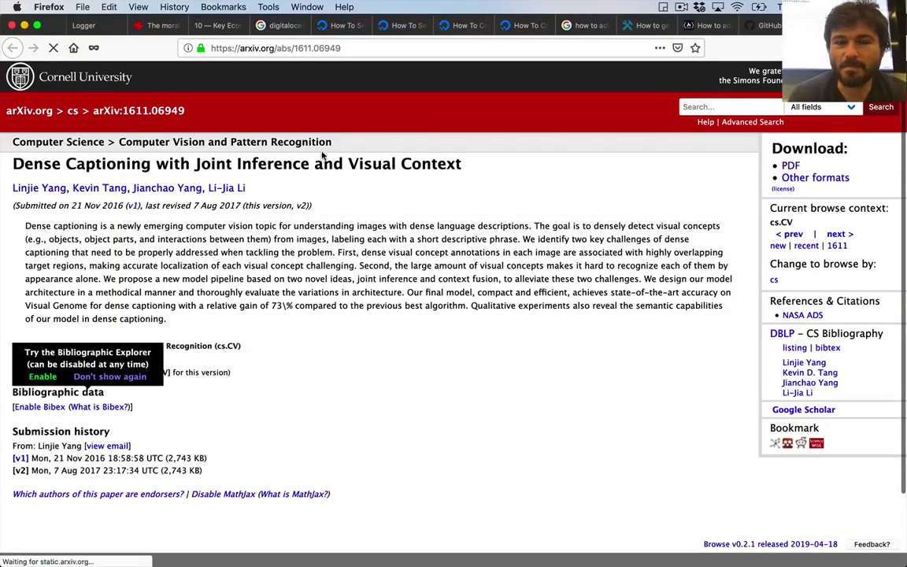
pyautogui.click(793, 166)
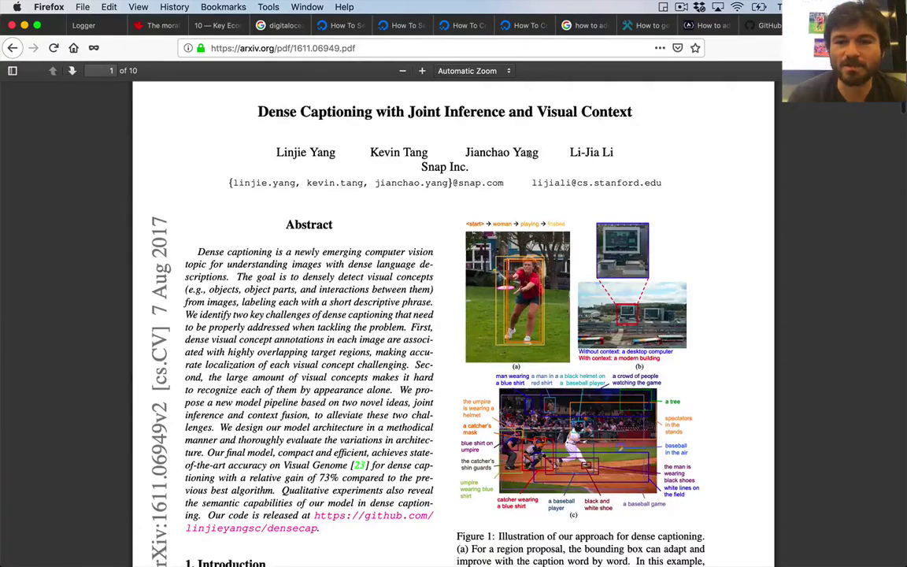
pyautogui.scroll(-10, 530, 161)
pyautogui.scroll(-20, 529, 157)
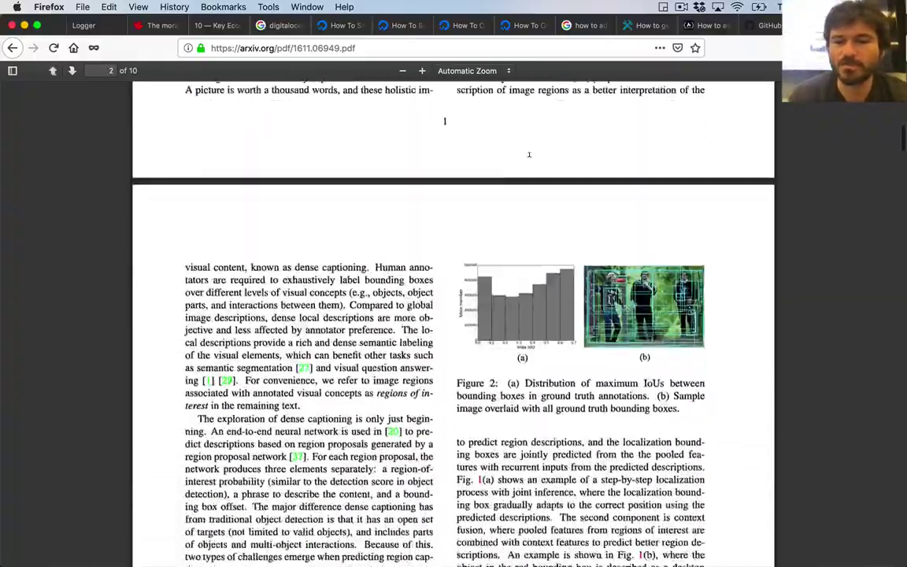
pyautogui.scroll(-20, 530, 161)
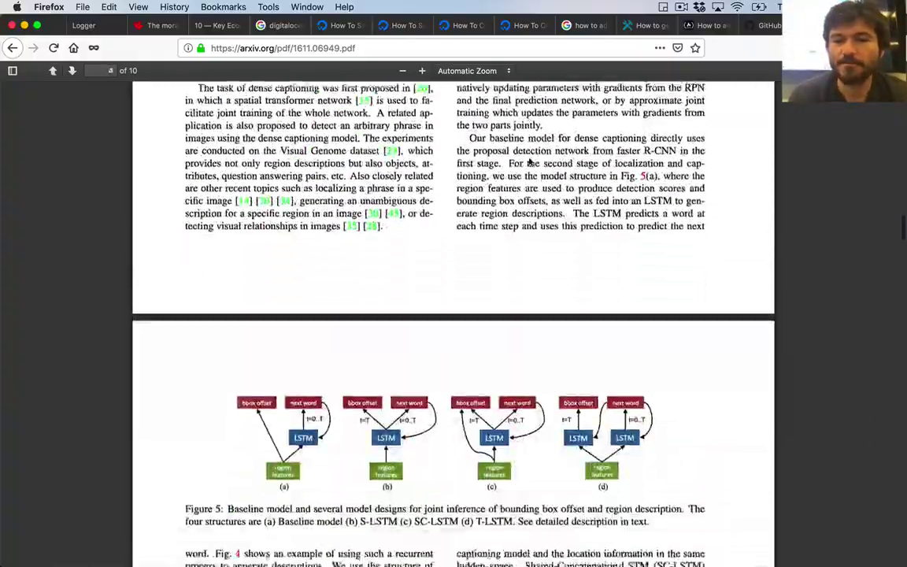
pyautogui.moveTo(557, 554)
pyautogui.scroll(-20, 579, 520)
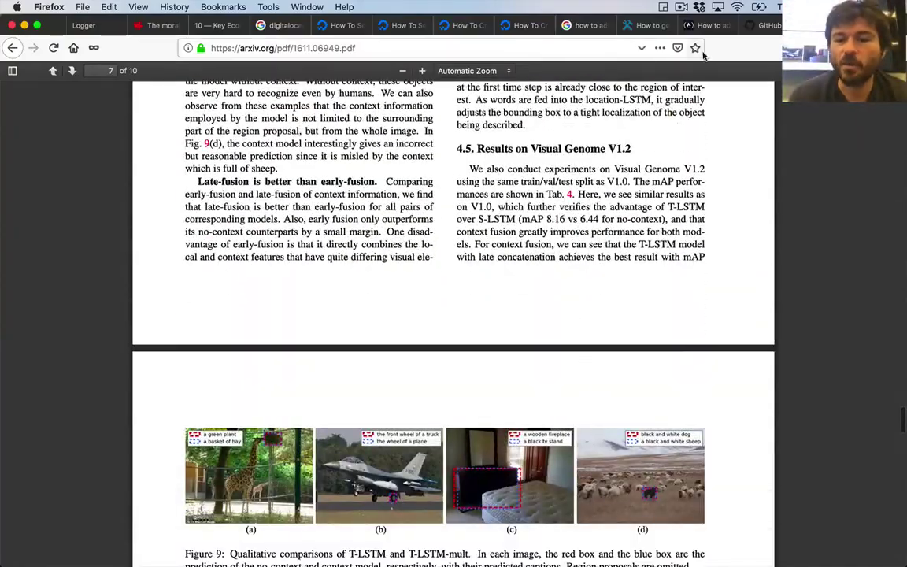
pyautogui.press('super+w')
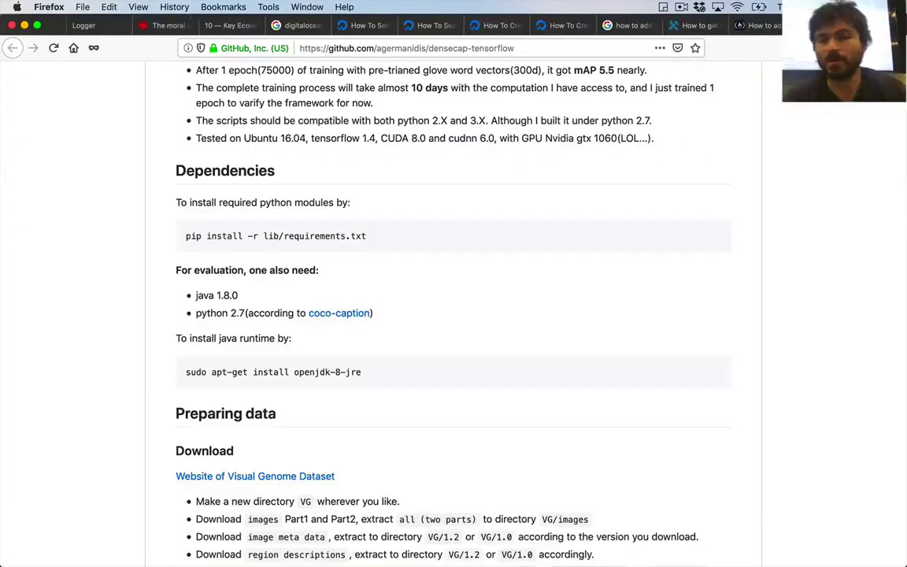
pyautogui.press('super+Tab')
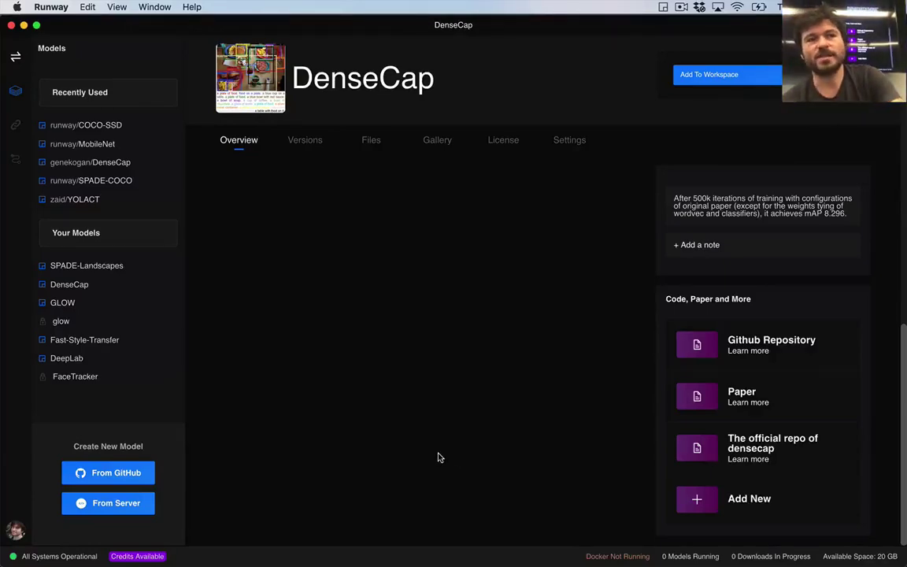
# - Add DenseCap to the Runway Demos workspace and delete the duplicate copy from it
pyautogui.scroll(5, 438, 457)
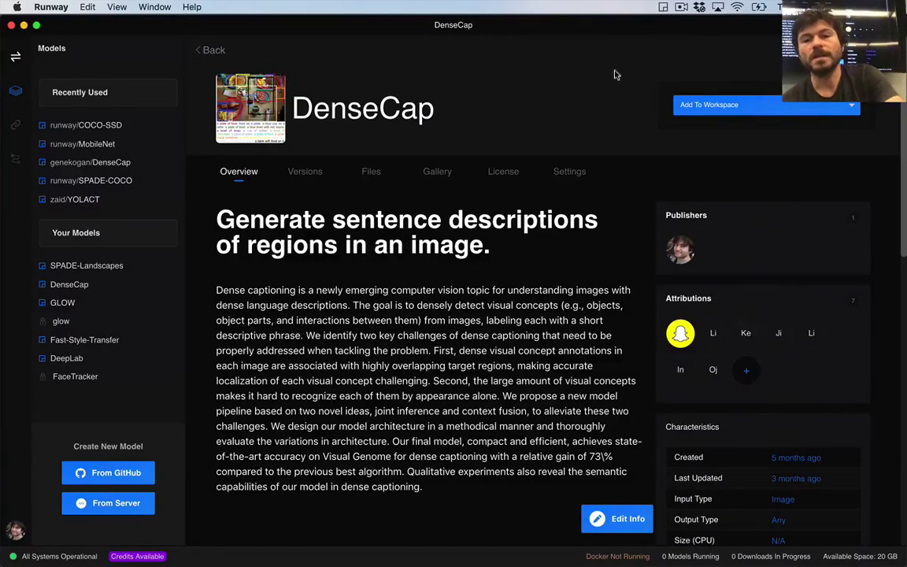
pyautogui.click(756, 105)
pyautogui.click(717, 121)
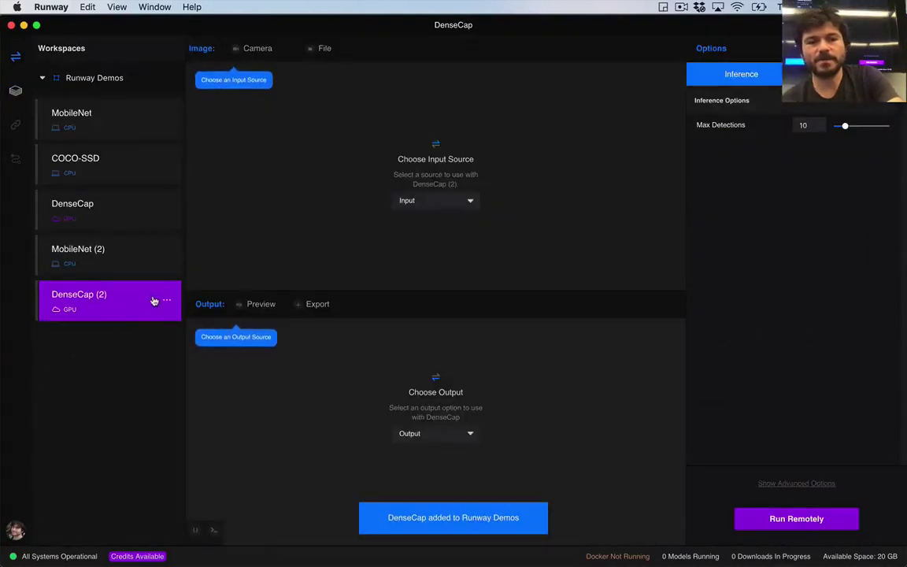
pyautogui.click(166, 299)
pyautogui.click(199, 325)
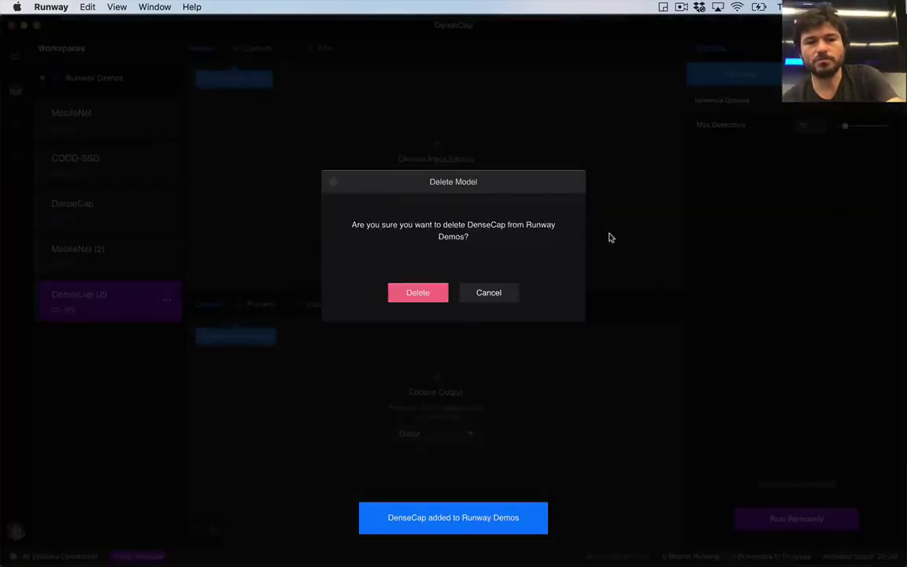
pyautogui.click(439, 293)
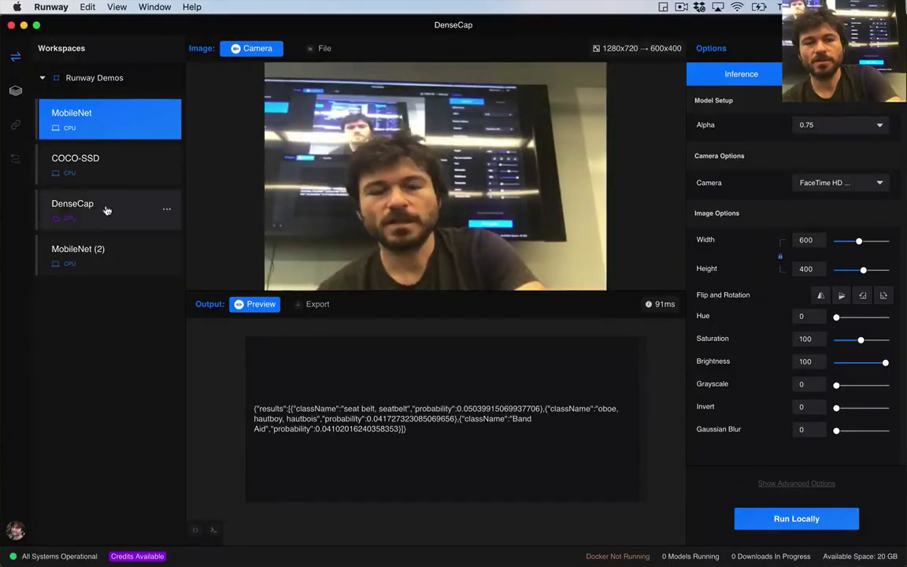
# - Look over the workspace's other models, select the existing DenseCap and activate its camera input
pyautogui.click(105, 211)
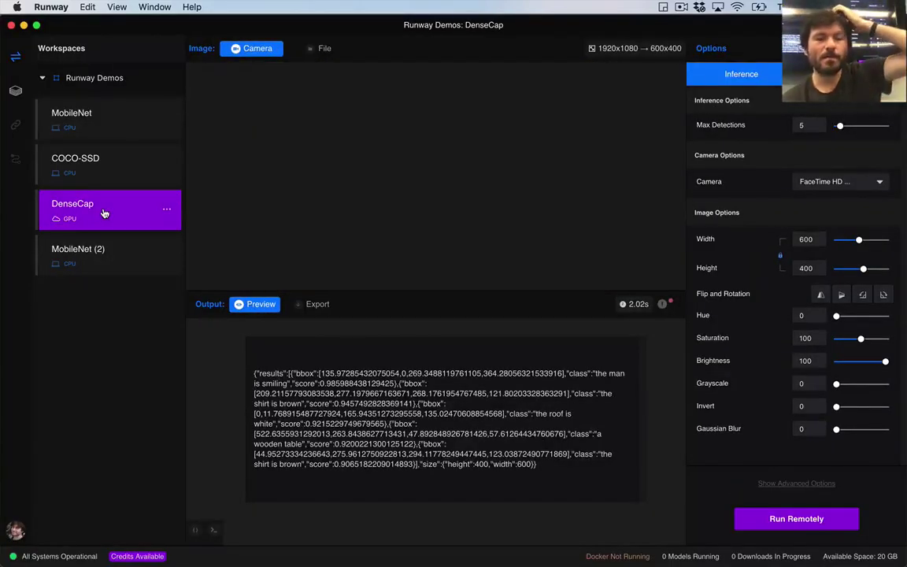
pyautogui.click(103, 253)
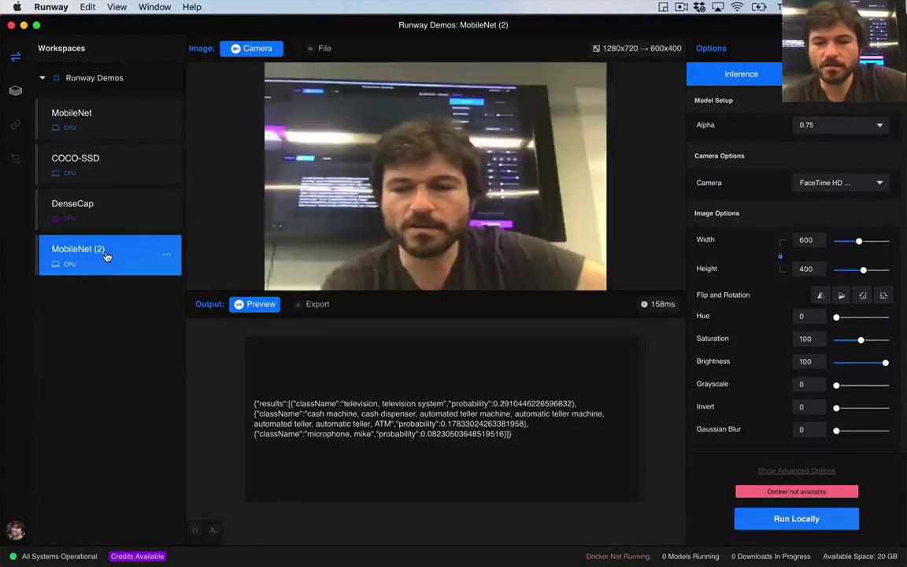
pyautogui.click(113, 171)
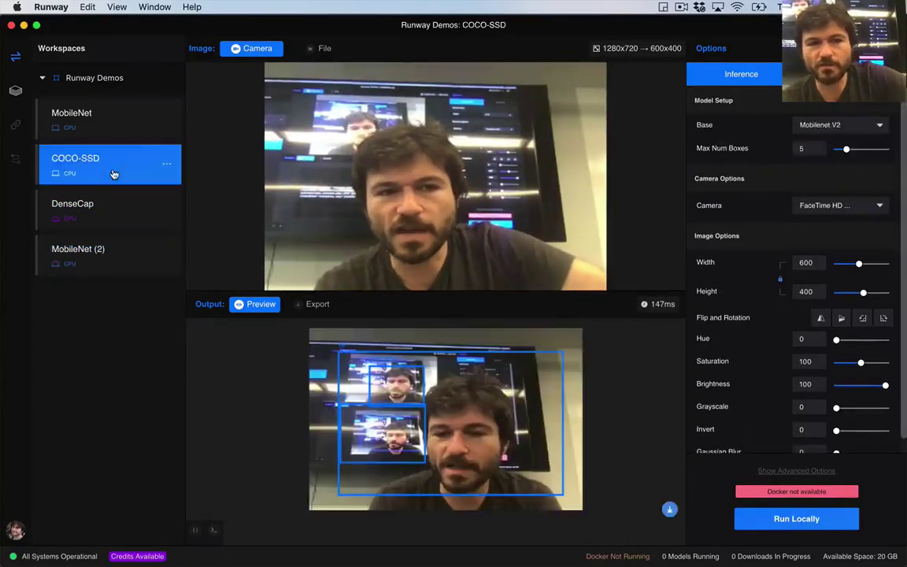
pyautogui.click(113, 207)
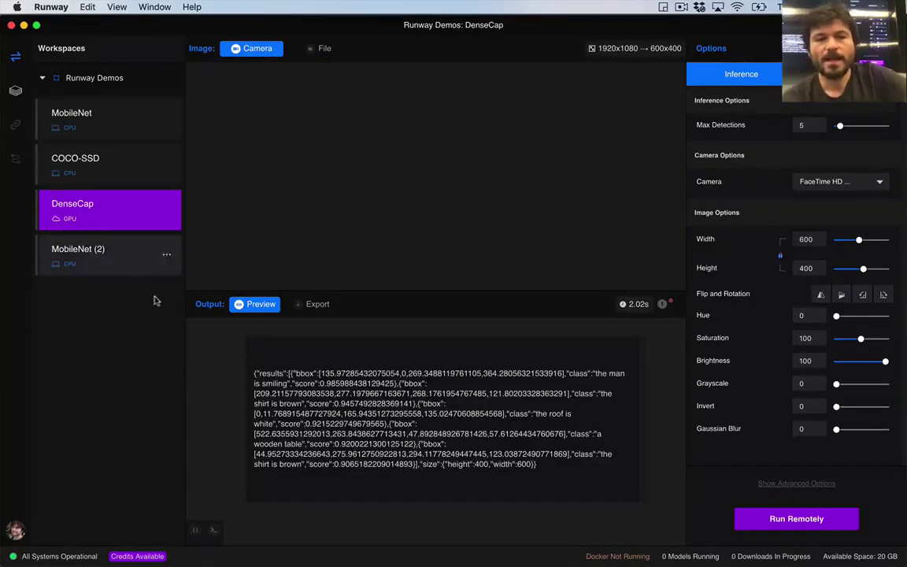
pyautogui.click(265, 53)
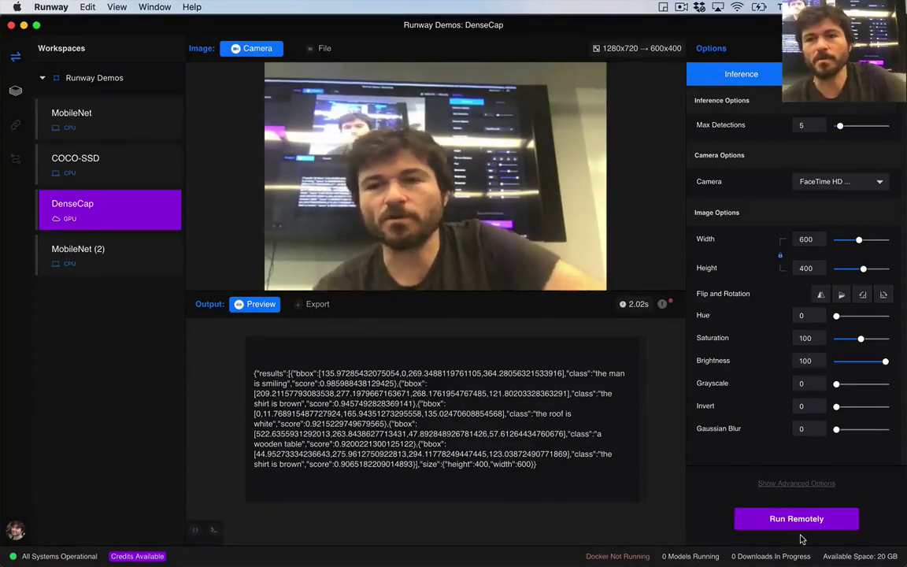
# - Show DenseCap's advanced options and check the available run locations
pyautogui.click(812, 483)
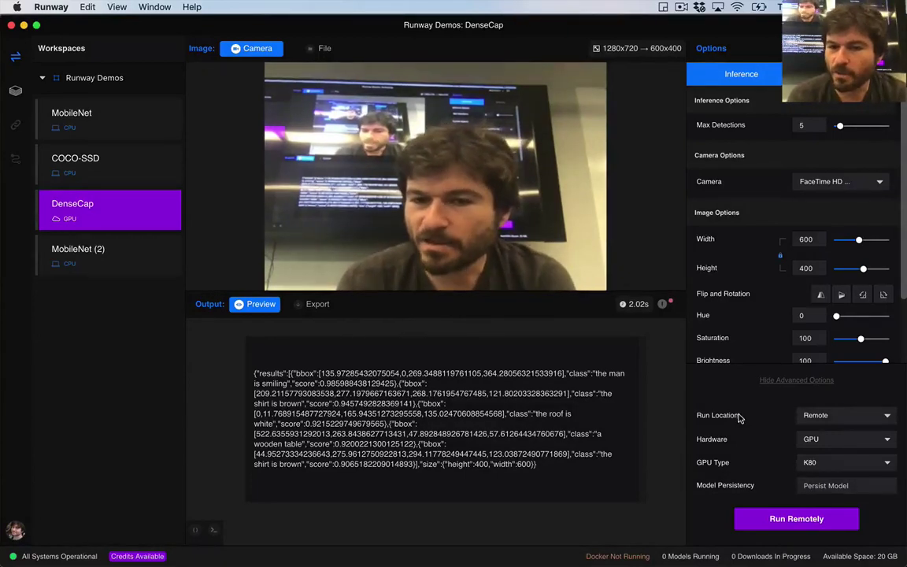
pyautogui.click(819, 415)
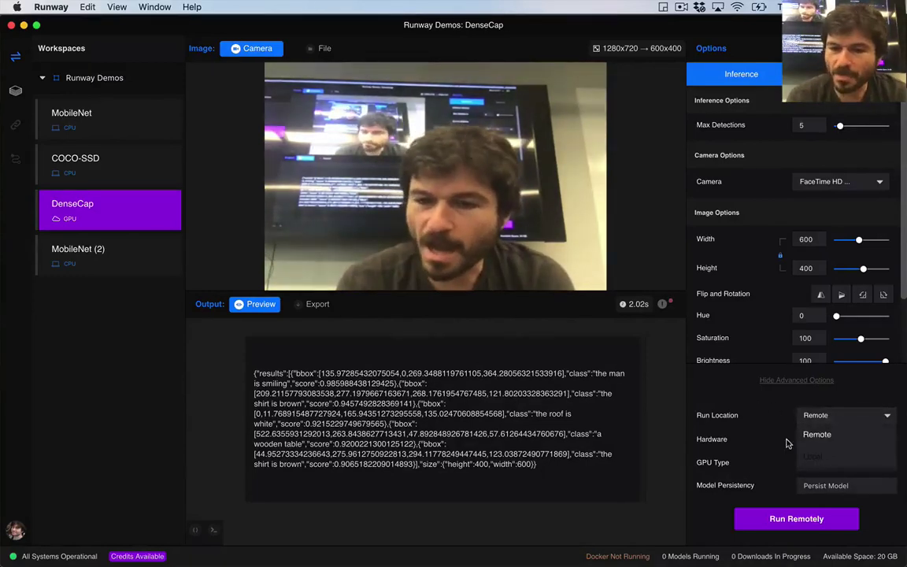
pyautogui.click(785, 438)
pyautogui.click(828, 417)
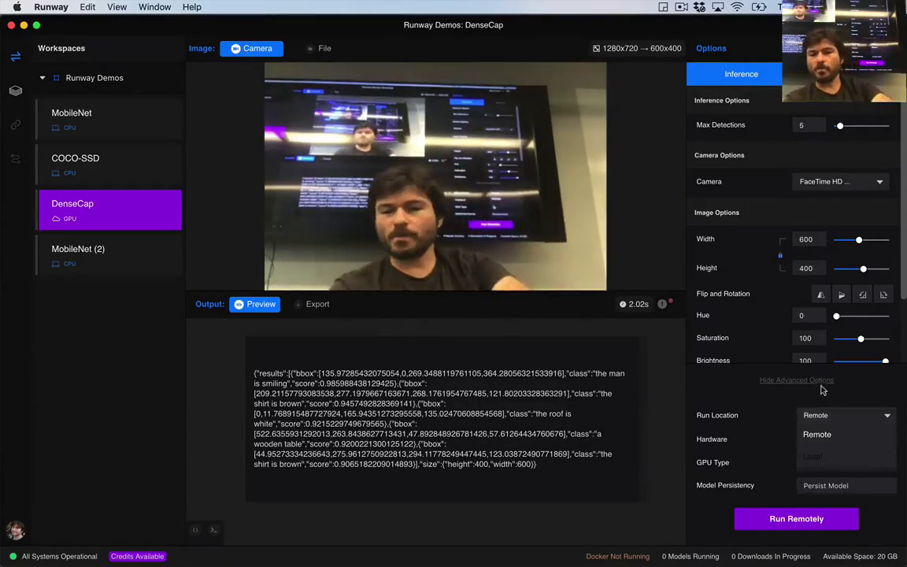
# - Keep DenseCap's run location on Remote, run it on the live camera input and stop the run
pyautogui.click(815, 434)
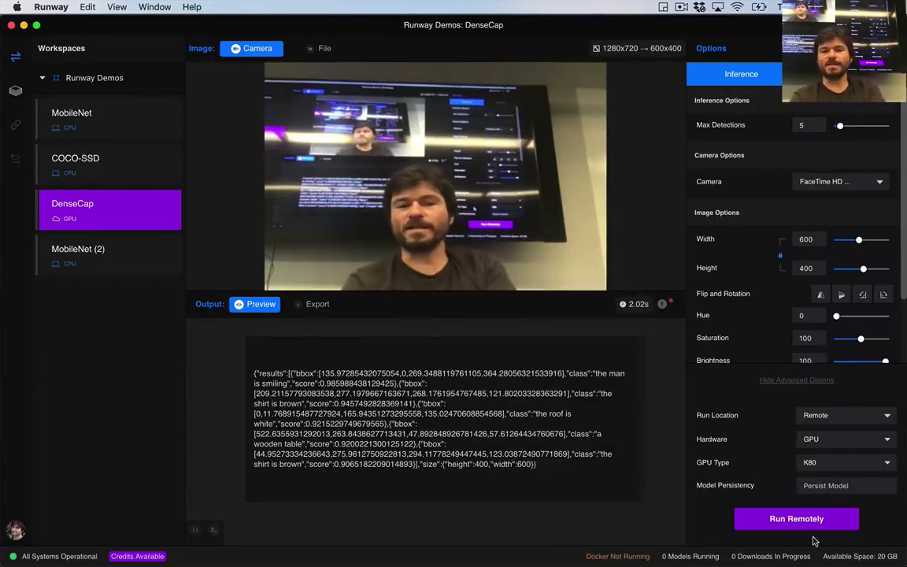
pyautogui.click(786, 522)
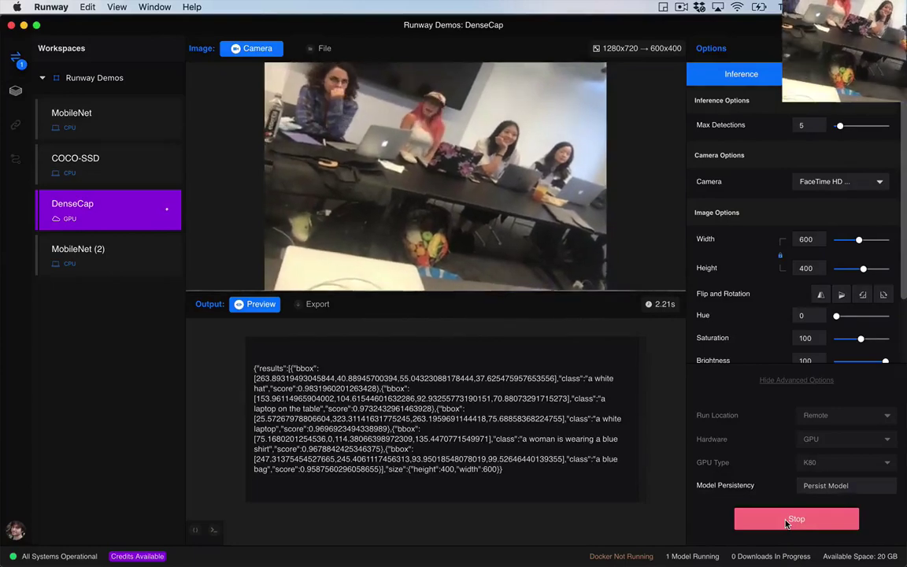
pyautogui.click(786, 521)
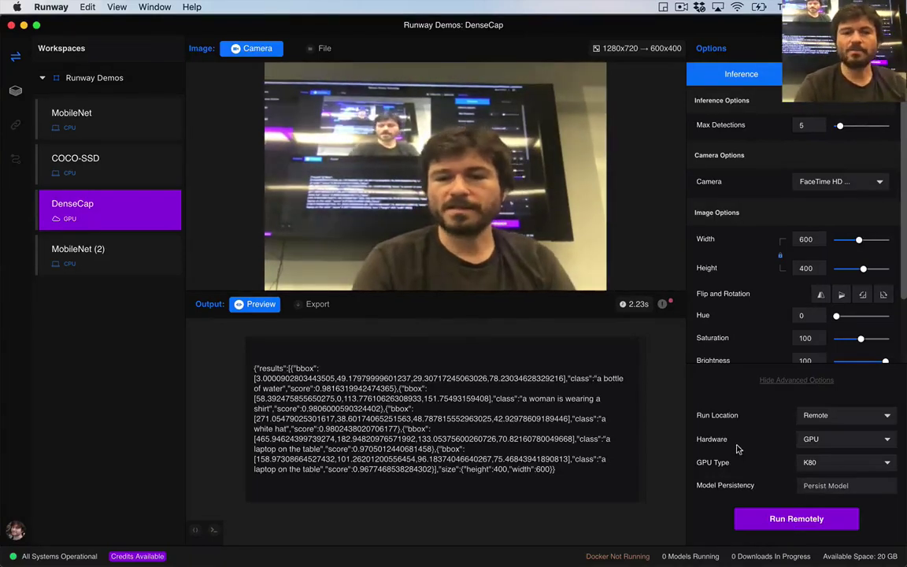
# - Browse the model library's Recognition section and open the Face-Recognition model page
pyautogui.click(15, 90)
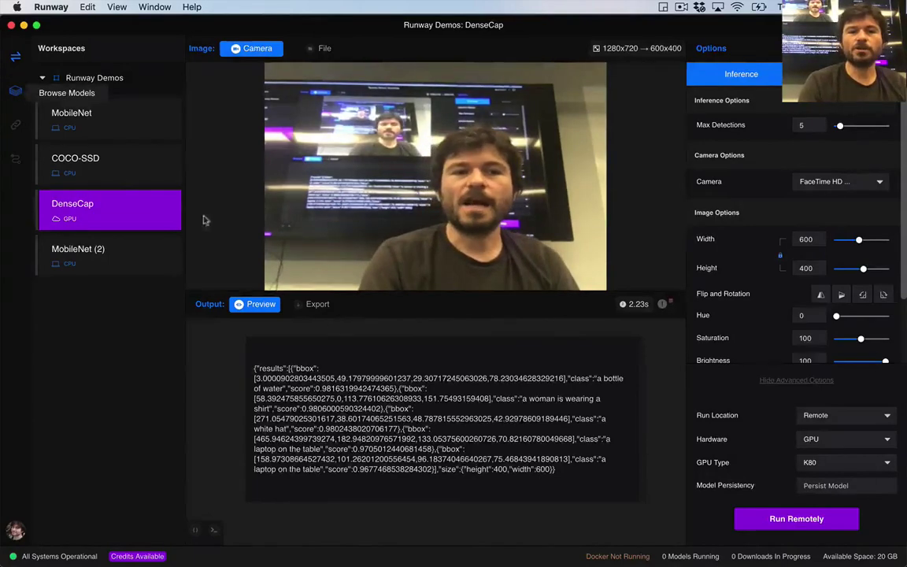
pyautogui.scroll(-5, 439, 381)
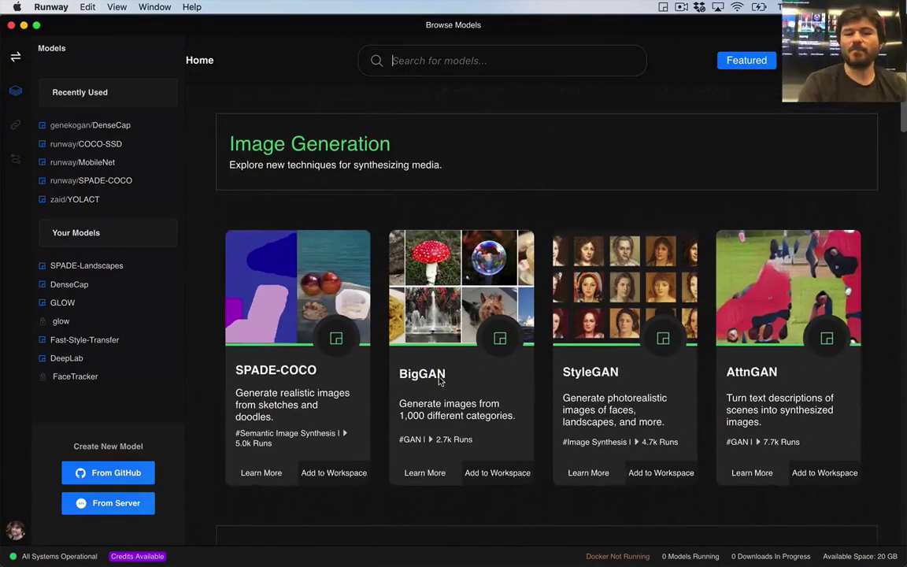
pyautogui.scroll(5, 439, 381)
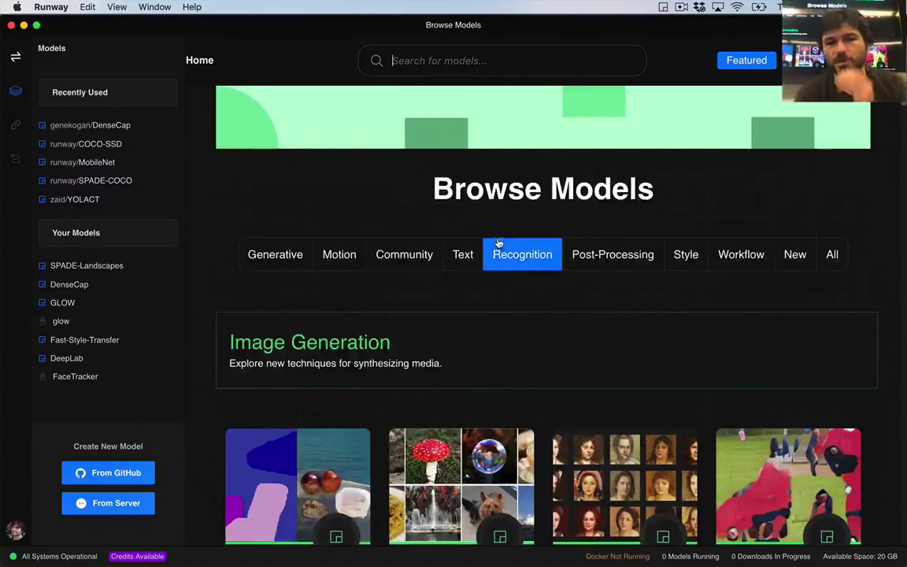
pyautogui.click(525, 256)
pyautogui.scroll(-2, 486, 307)
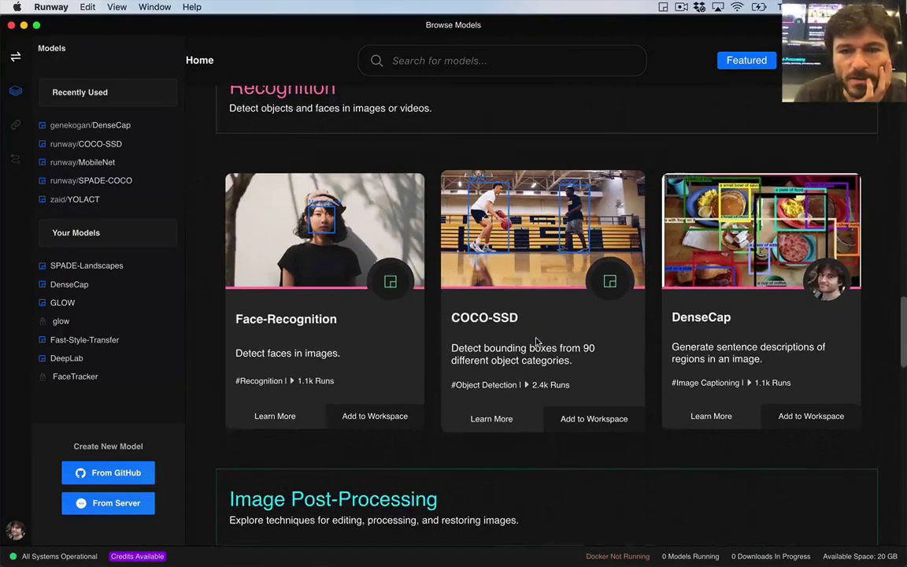
pyautogui.scroll(-8, 535, 344)
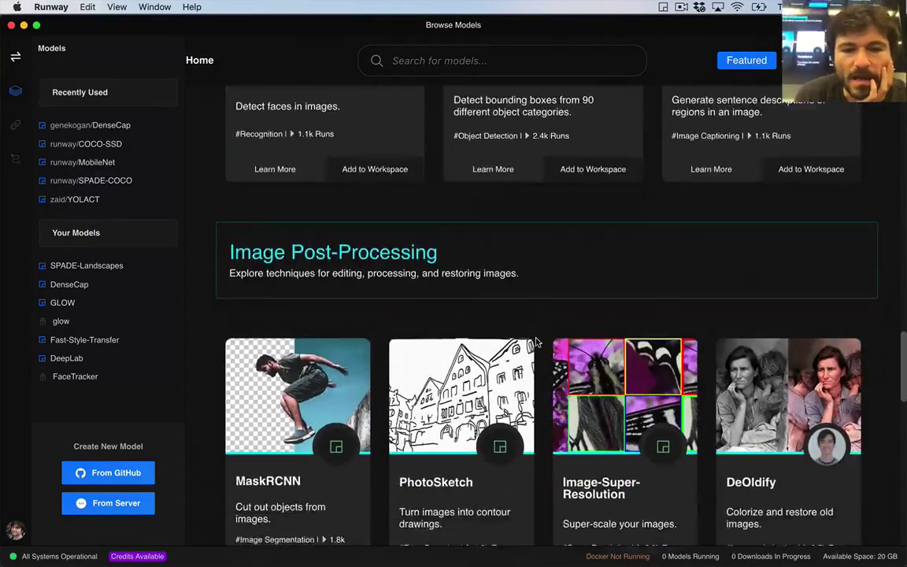
pyautogui.scroll(-3, 536, 342)
pyautogui.scroll(10, 536, 344)
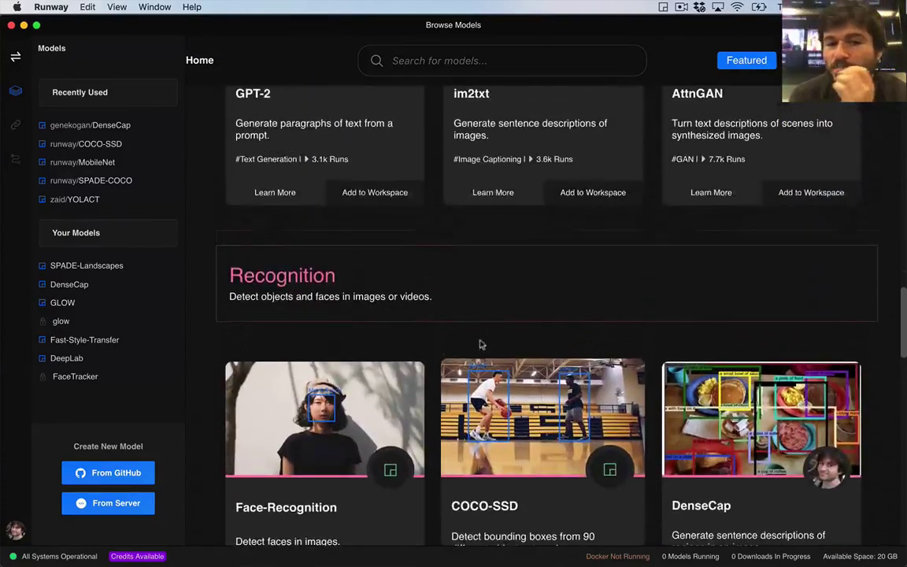
pyautogui.scroll(-2, 385, 381)
pyautogui.click(328, 326)
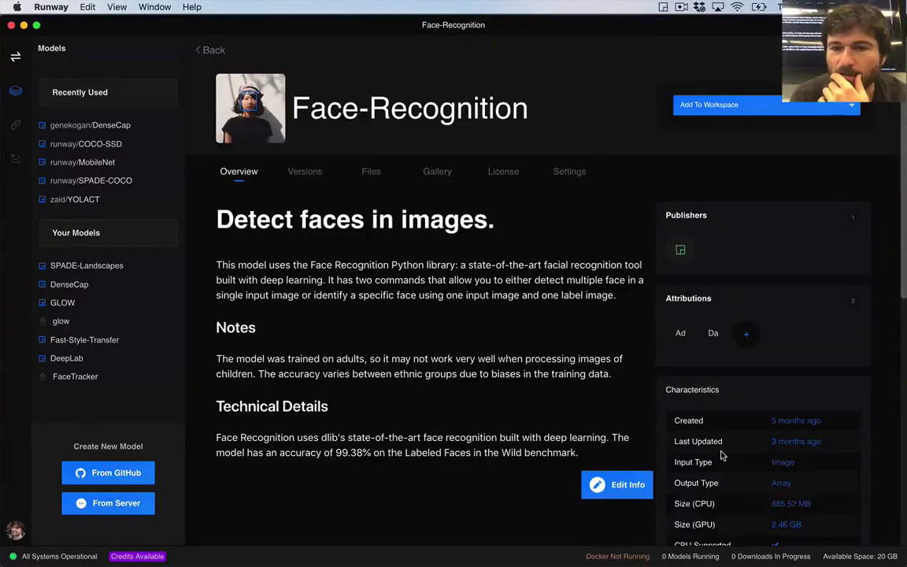
# - Review Face-Recognition's details and add the model to the Runway Demos workspace
pyautogui.scroll(-5, 721, 455)
pyautogui.scroll(-3, 722, 455)
pyautogui.scroll(8, 715, 364)
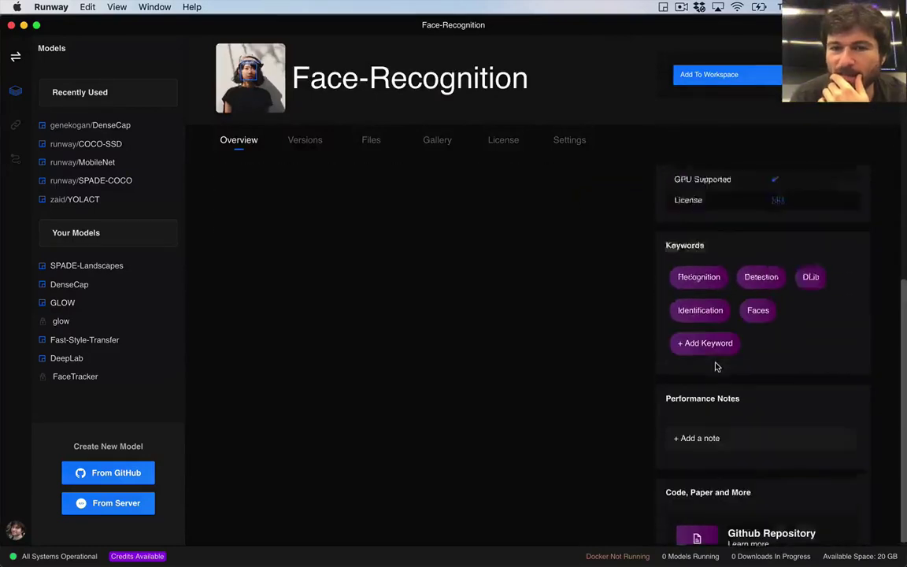
pyautogui.click(709, 105)
pyautogui.click(713, 122)
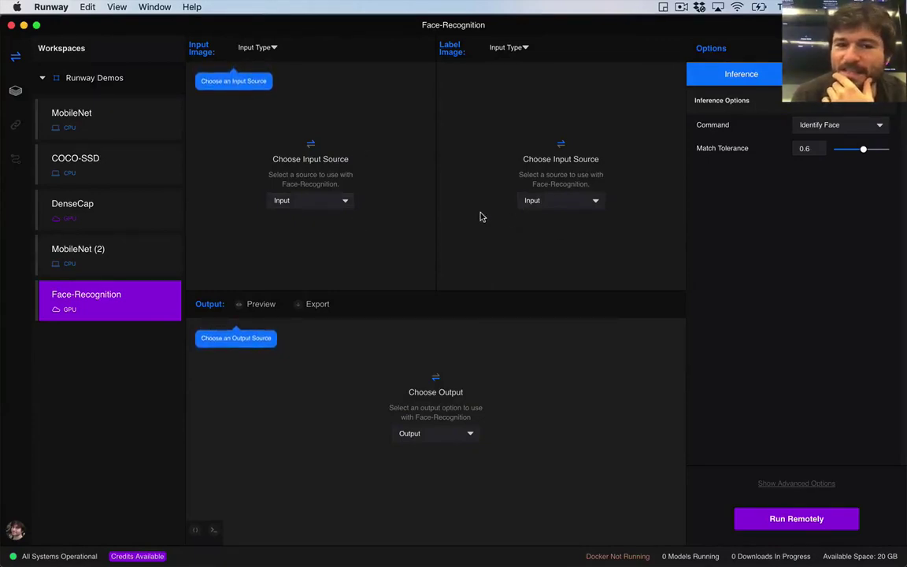
# - Run Face-Recognition remotely with the camera as input image and Preview as output, and check its raw output data
pyautogui.click(332, 203)
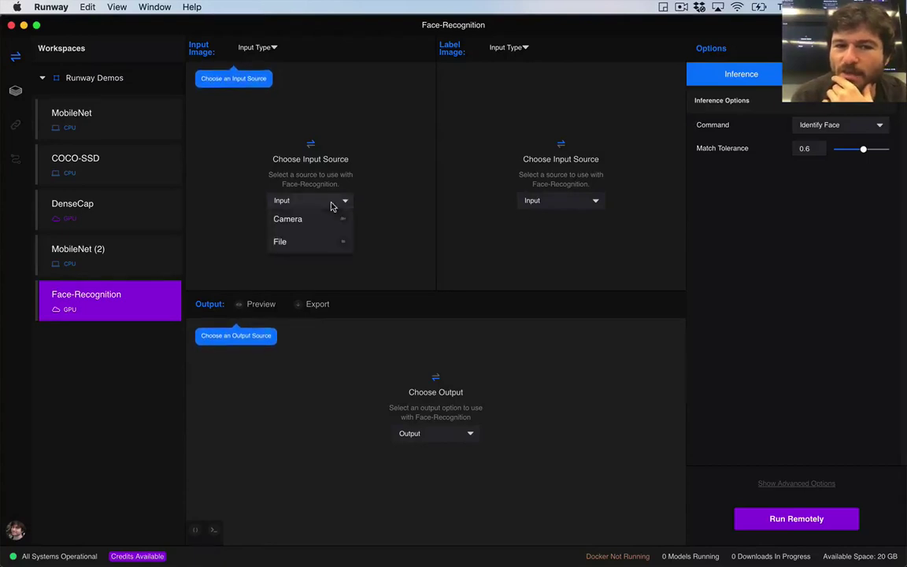
pyautogui.click(323, 218)
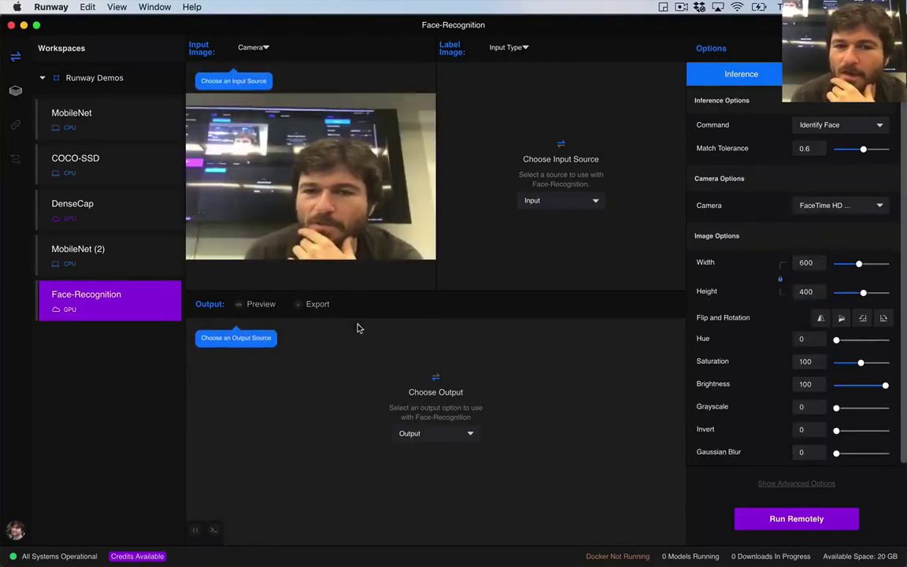
pyautogui.click(259, 304)
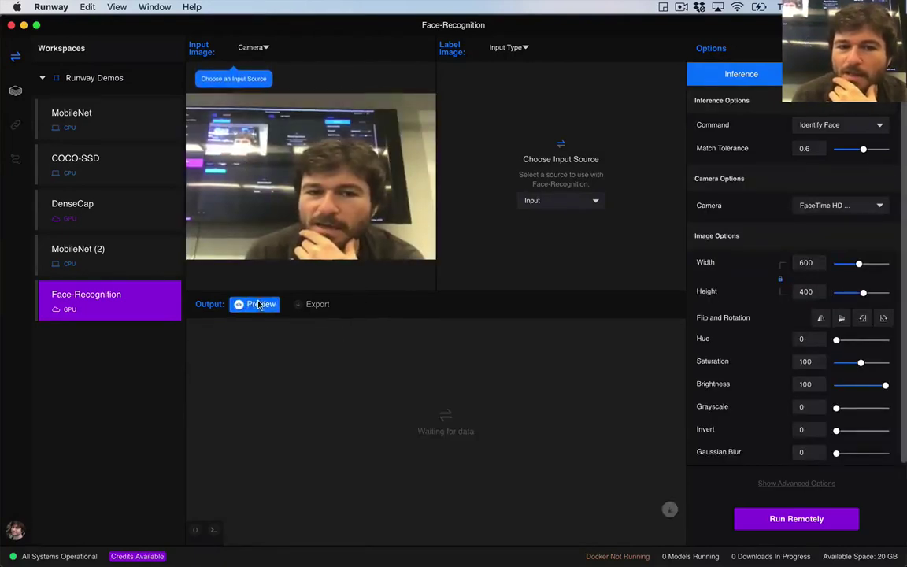
pyautogui.click(778, 522)
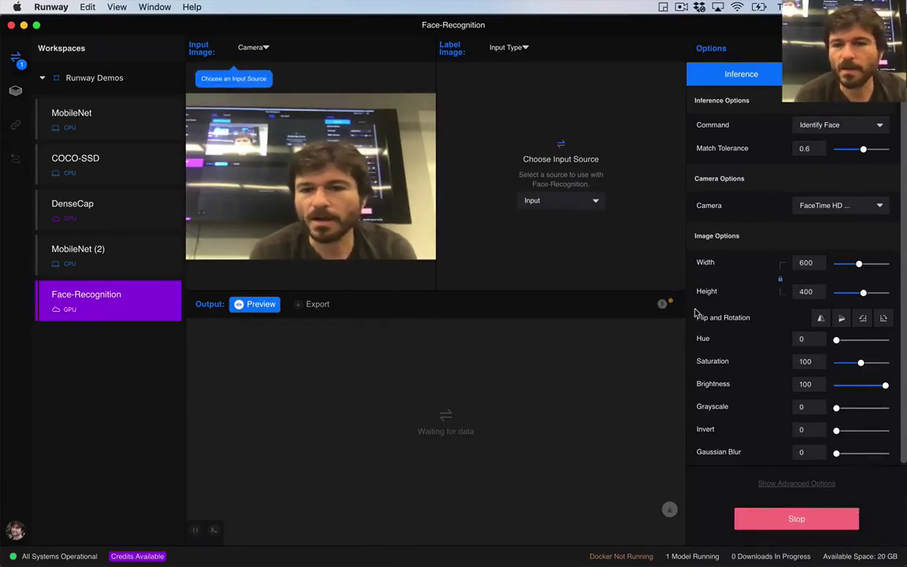
pyautogui.click(662, 304)
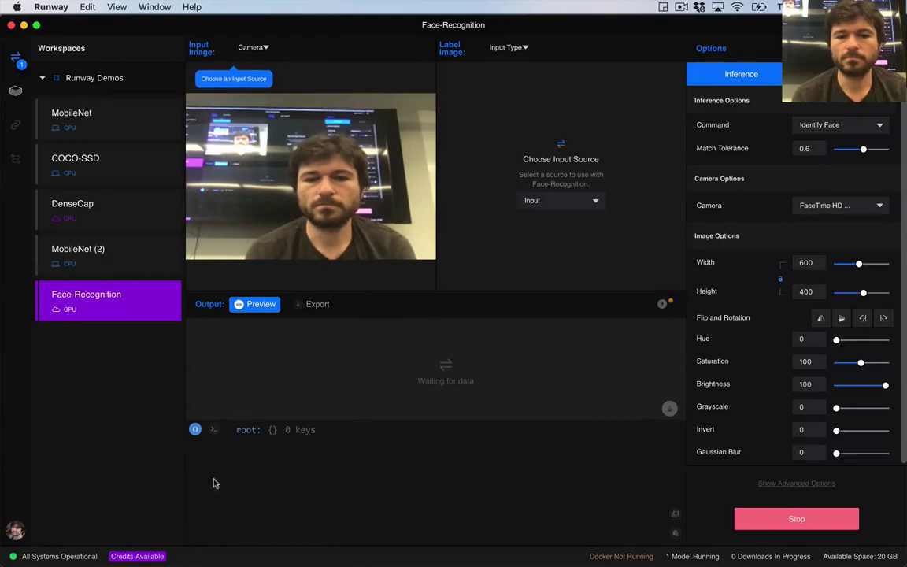
pyautogui.click(196, 430)
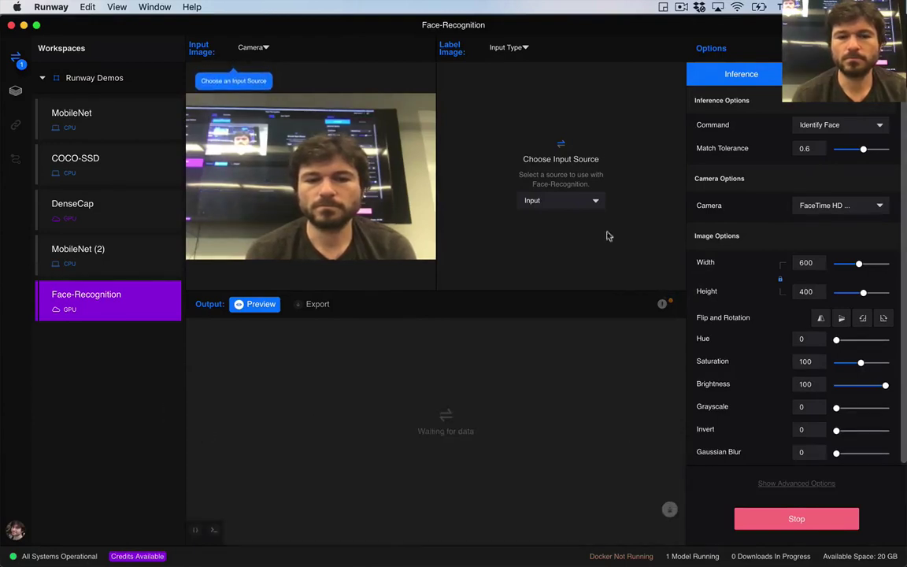
# - Set the label image source to a file and browse to the profiles folder inside Pictures
pyautogui.click(542, 203)
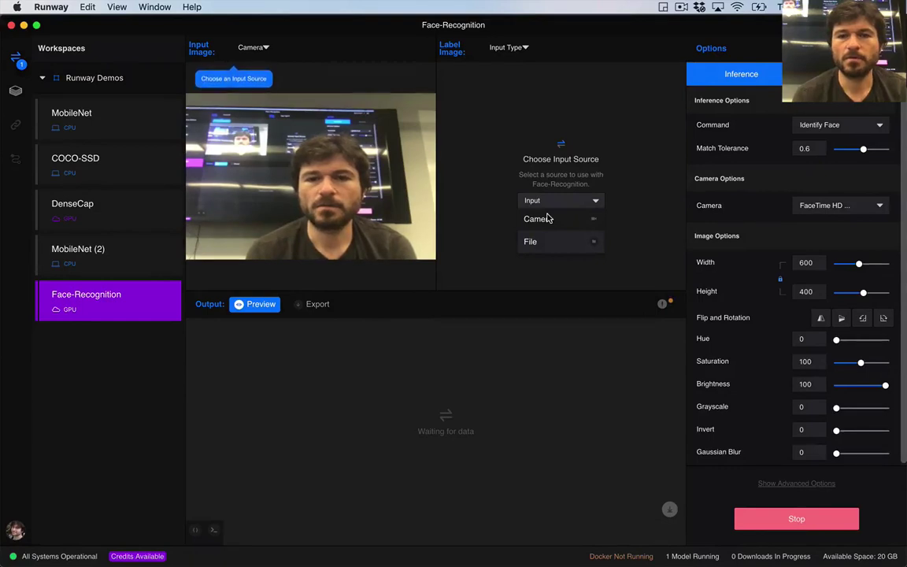
pyautogui.click(553, 236)
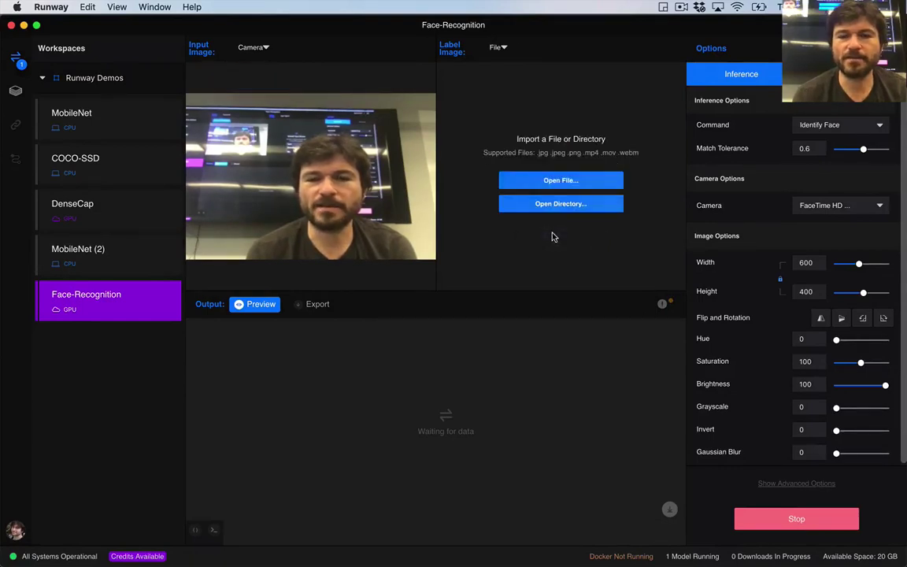
pyautogui.click(545, 186)
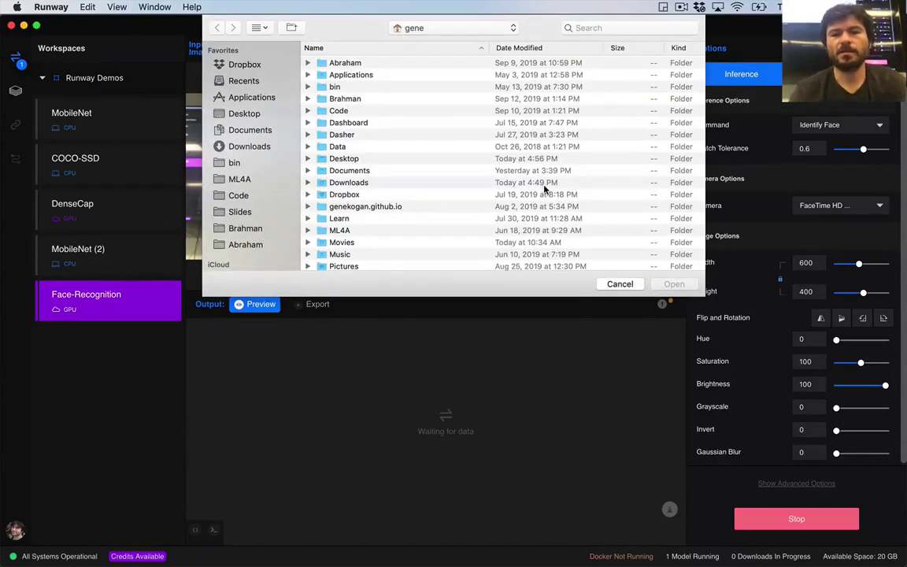
pyautogui.click(415, 194)
pyautogui.press('Down')
pyautogui.press('Down')
pyautogui.press('Down')
pyautogui.press('Down')
pyautogui.press('Down')
pyautogui.press('Down')
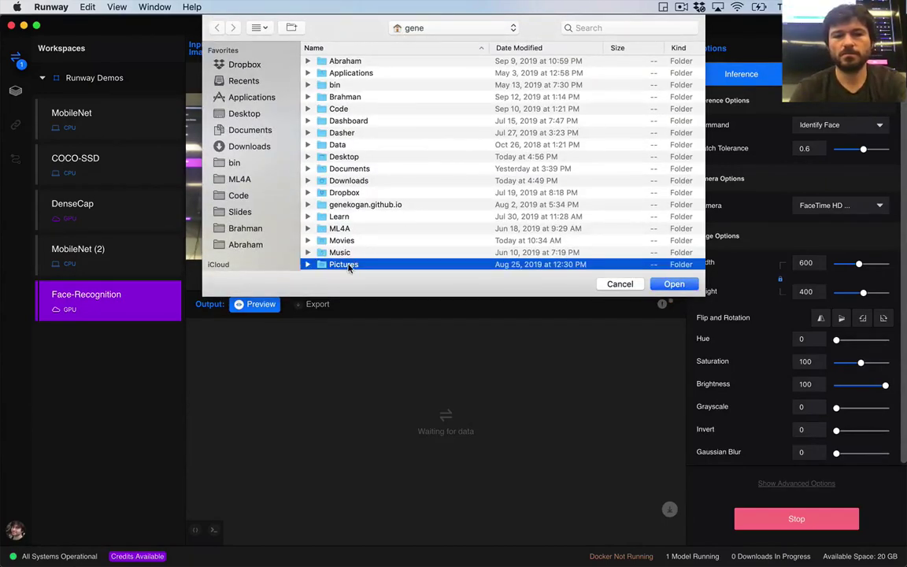
pyautogui.doubleClick(347, 264)
pyautogui.click(358, 99)
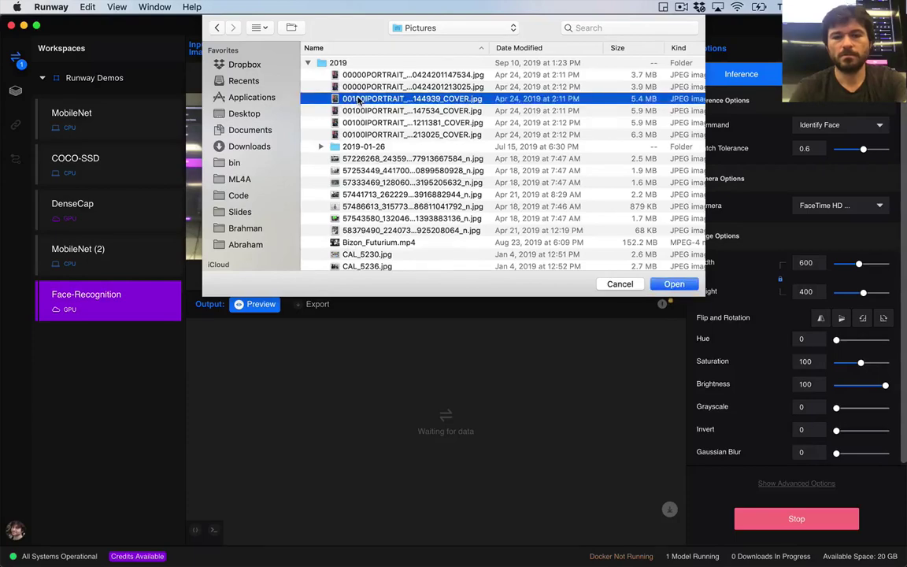
pyautogui.write('pr')
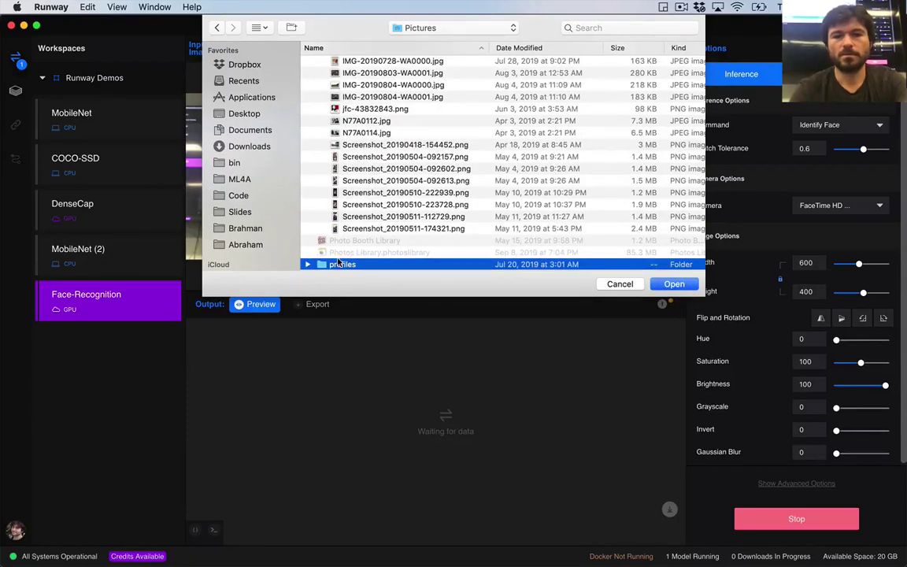
pyautogui.doubleClick(339, 264)
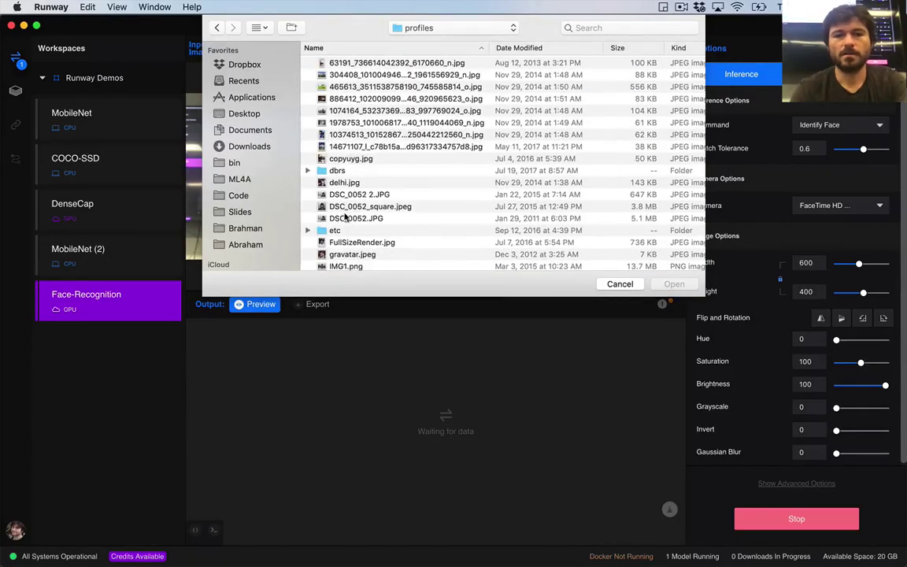
# - Load sfpc_profile.jpg as the label image for face identification, and stop the model after the live comparison
pyautogui.scroll(-5, 350, 238)
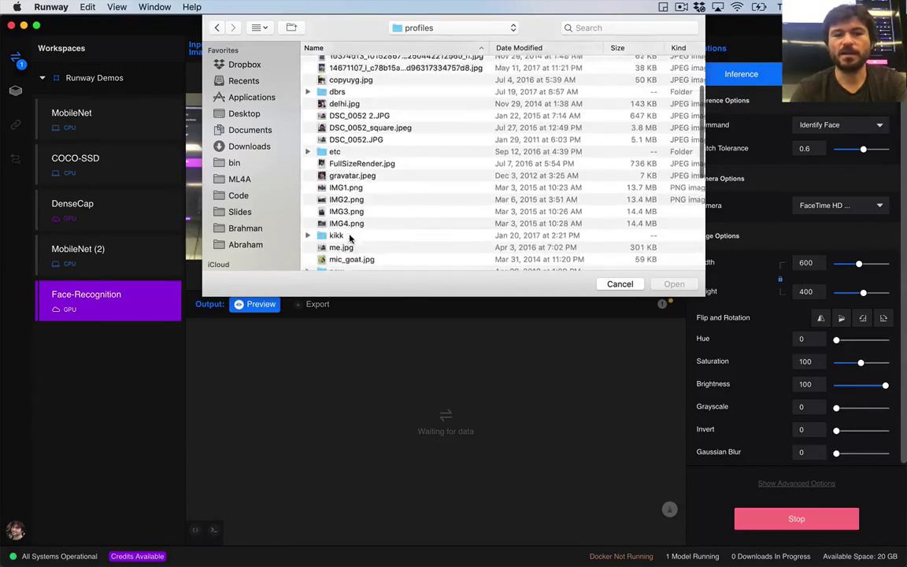
pyautogui.scroll(-4, 351, 239)
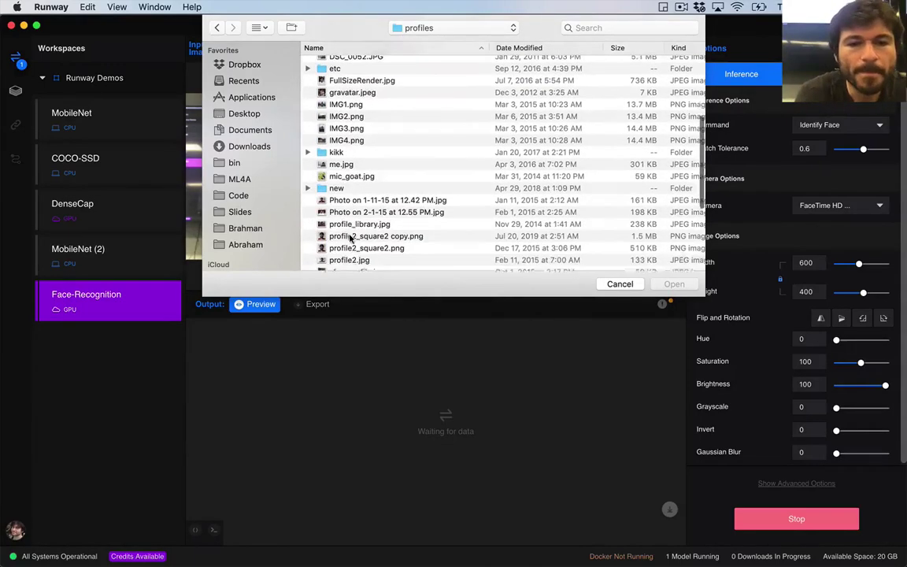
pyautogui.click(352, 223)
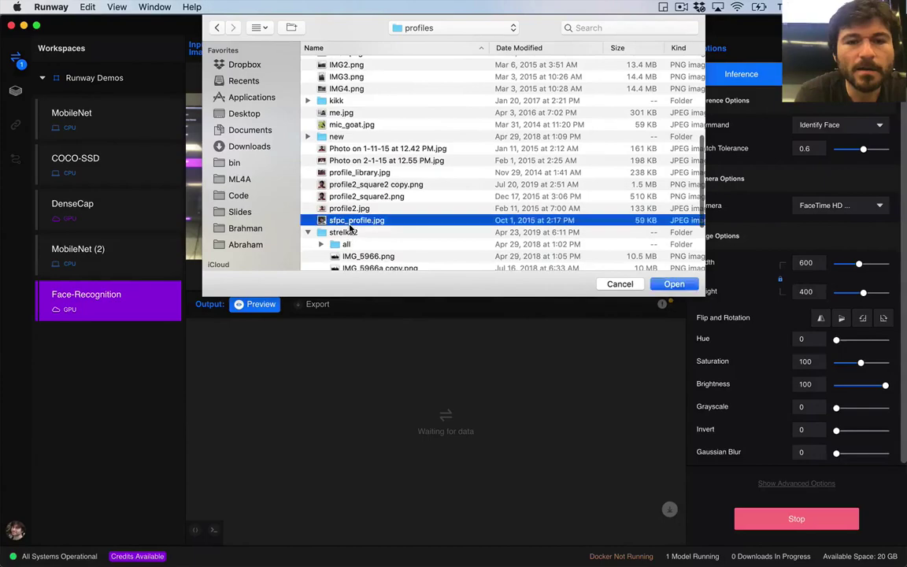
pyautogui.doubleClick(352, 222)
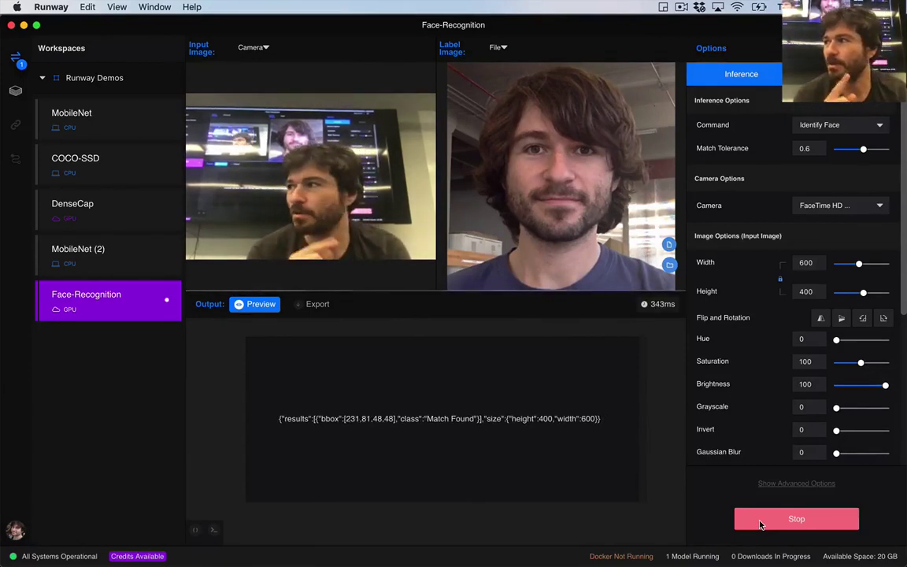
pyautogui.click(819, 521)
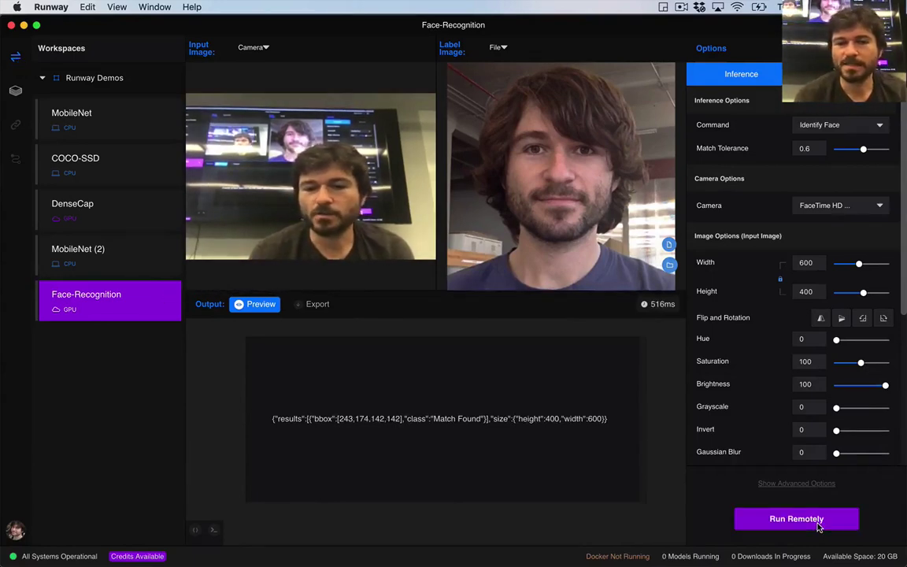
# - Browse the featured Image Generation, Motion Capture and Community models in the model library
pyautogui.click(15, 91)
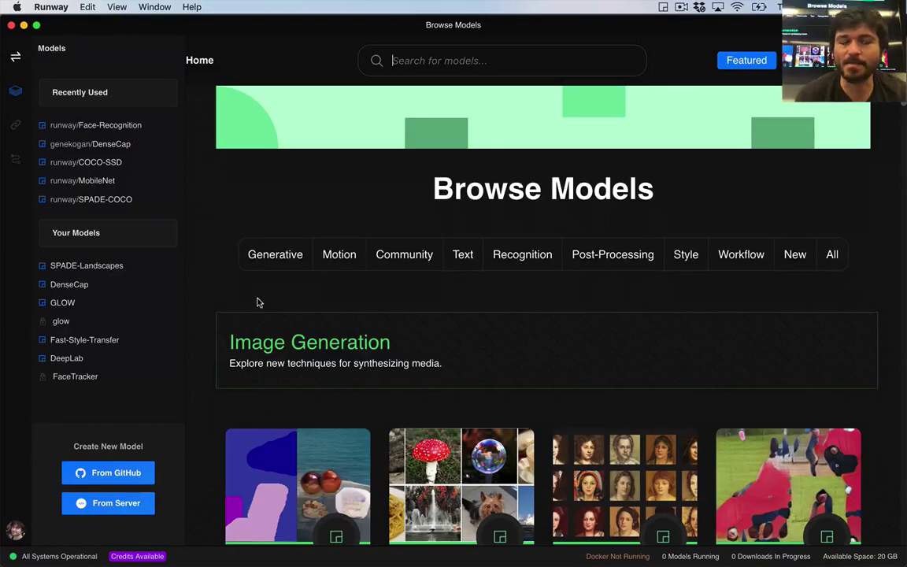
pyautogui.scroll(-4, 435, 496)
pyautogui.scroll(-3, 434, 496)
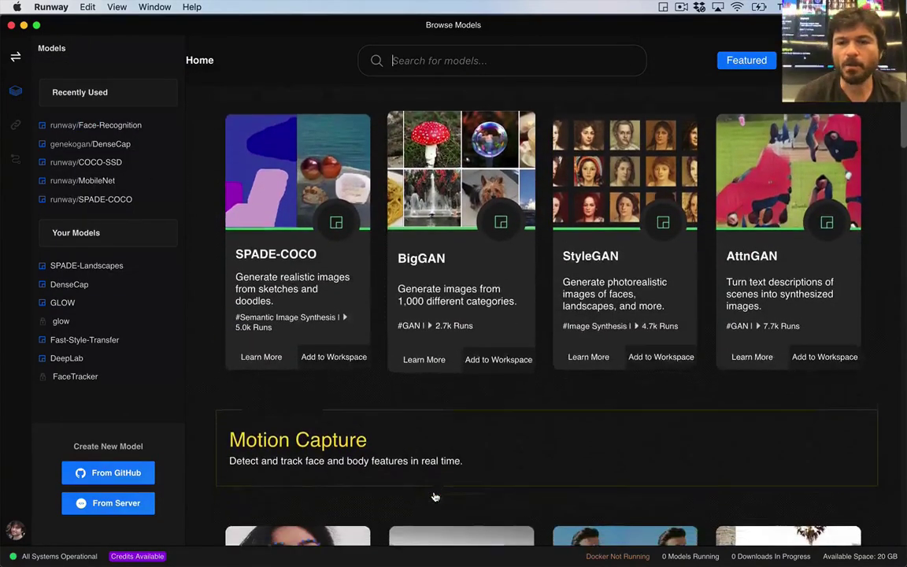
pyautogui.scroll(-4, 433, 492)
pyautogui.scroll(-2, 434, 495)
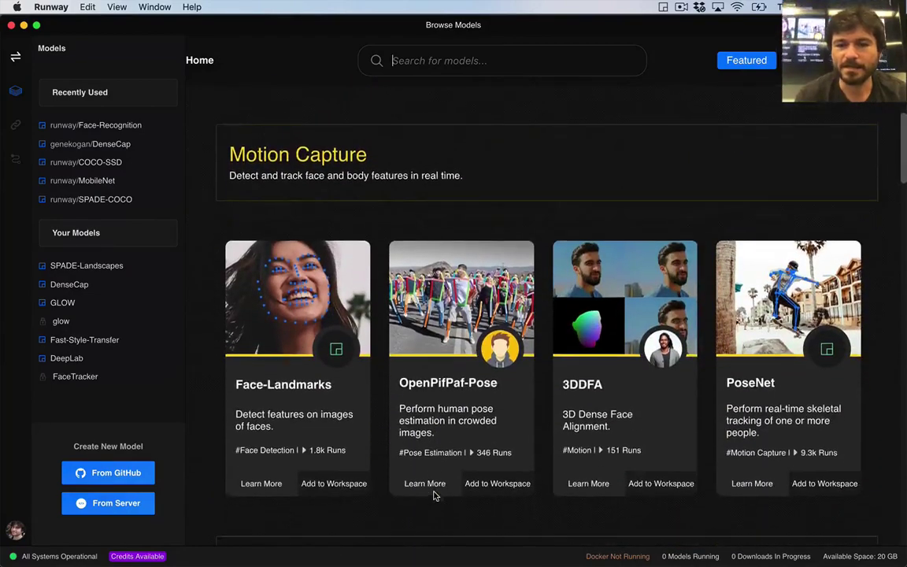
pyautogui.scroll(-3, 434, 496)
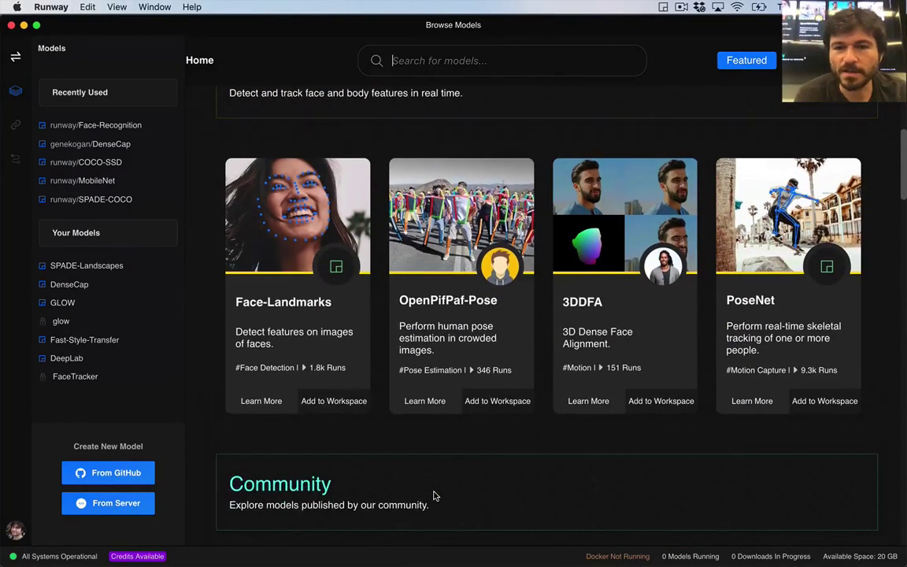
pyautogui.scroll(-5, 434, 496)
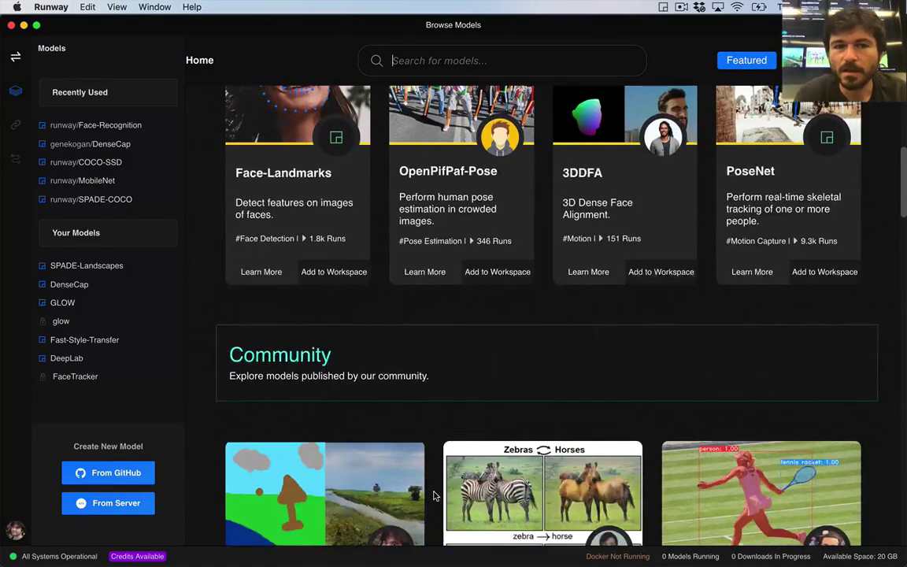
pyautogui.scroll(10, 433, 495)
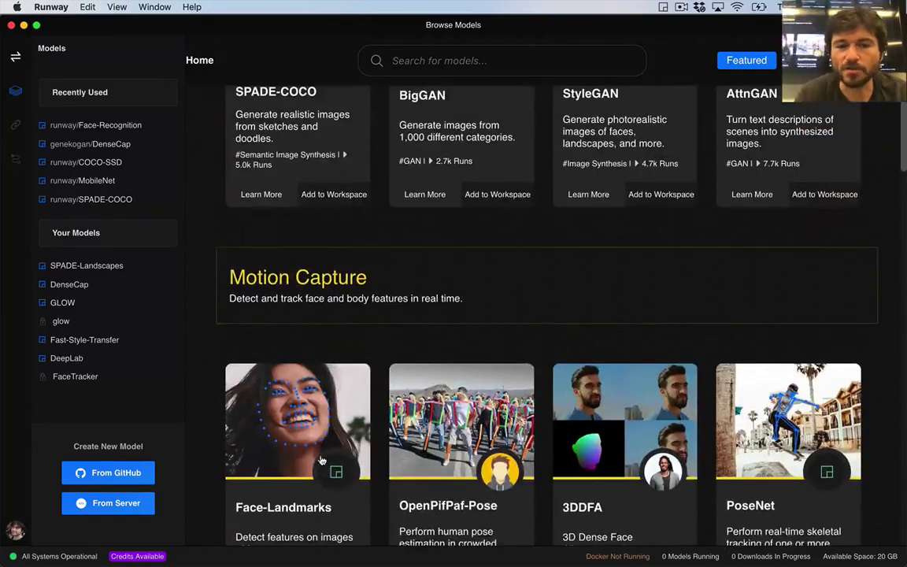
pyautogui.scroll(-1, 295, 428)
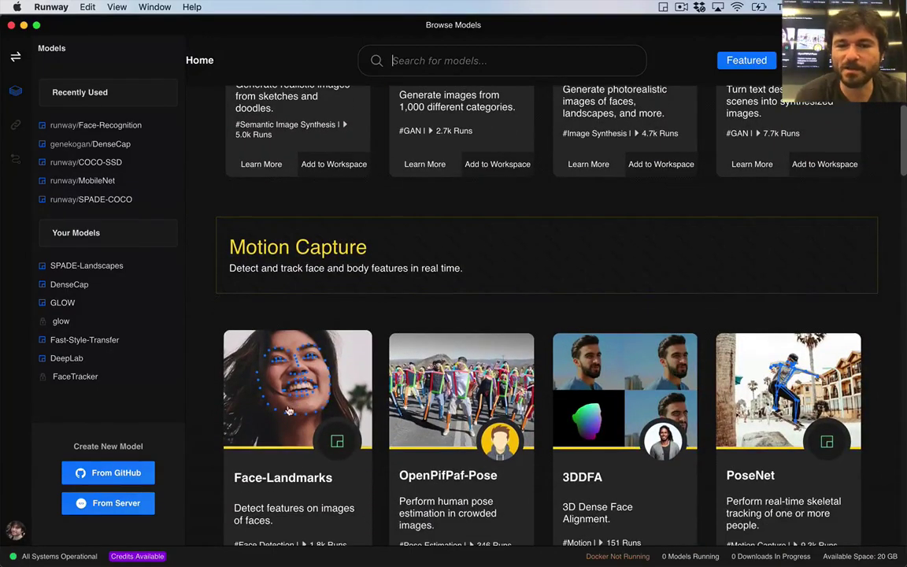
pyautogui.scroll(-8, 366, 401)
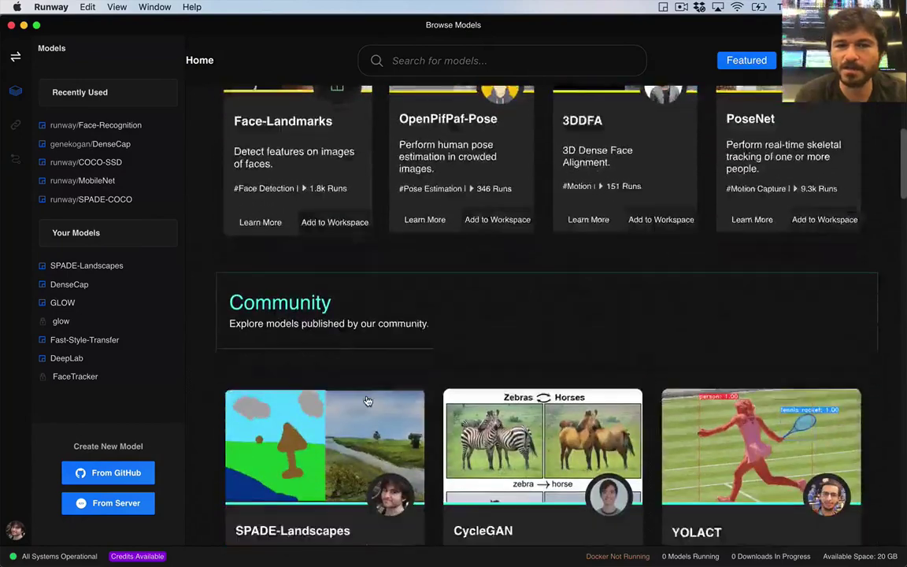
pyautogui.scroll(1, 367, 402)
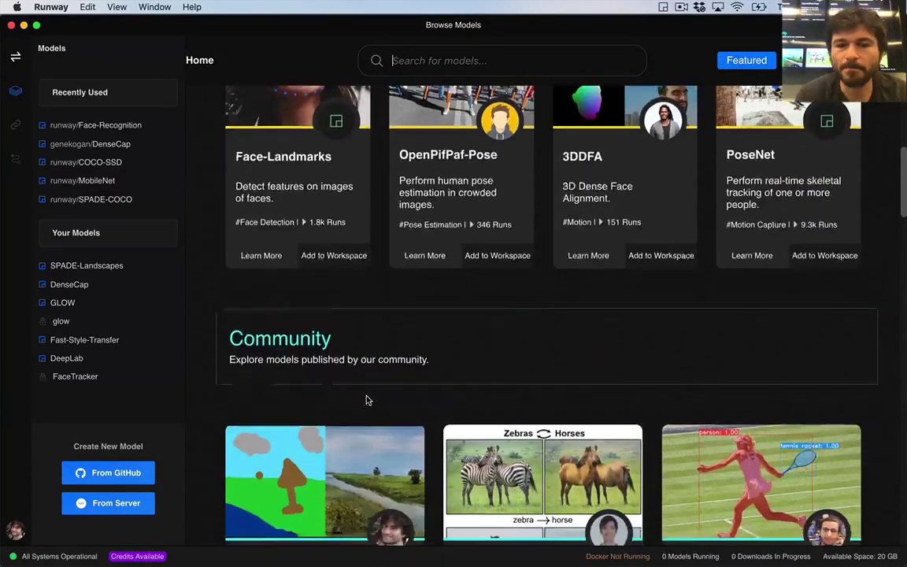
pyautogui.scroll(-5, 367, 401)
pyautogui.scroll(-2, 366, 401)
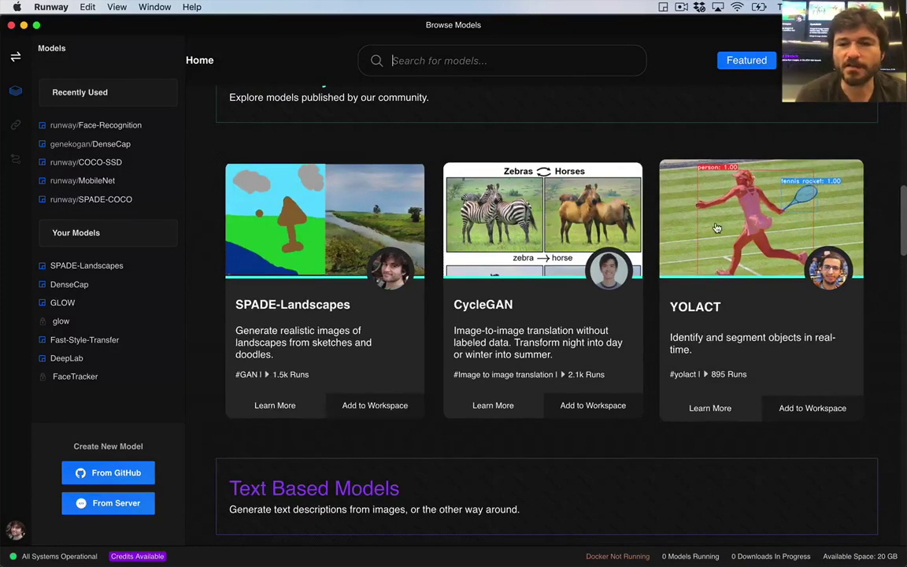
# - Open YOLACT's details from the Community models and add the model to the Runway Demos workspace
pyautogui.click(717, 228)
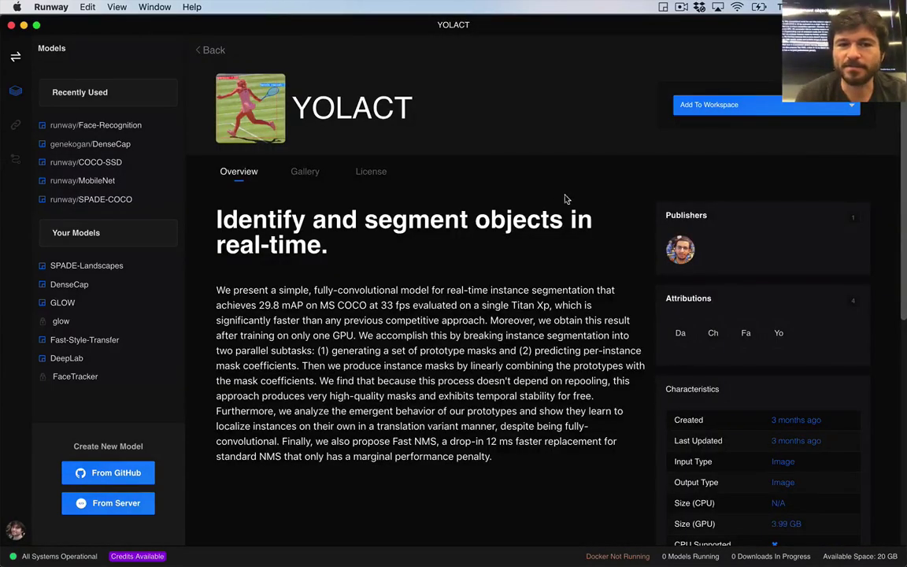
pyautogui.click(698, 110)
pyautogui.click(703, 122)
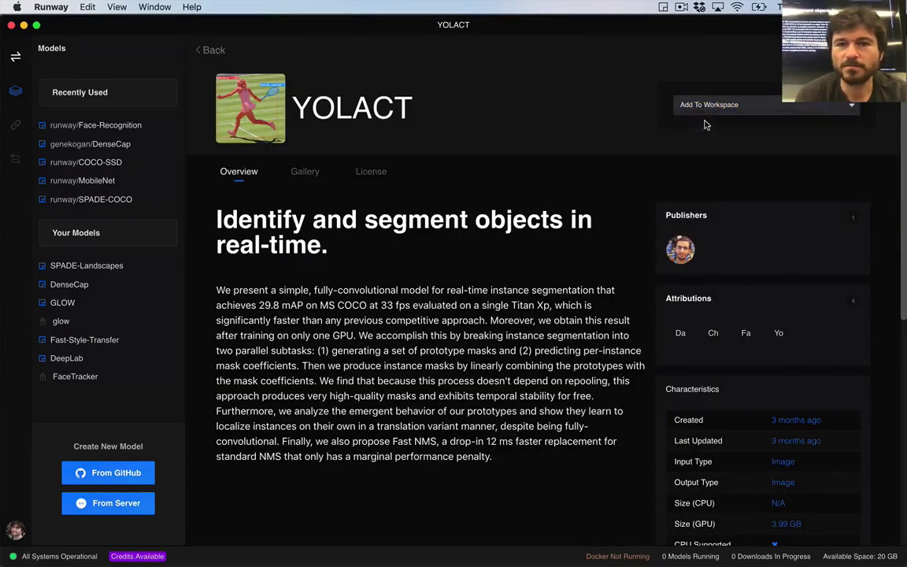
# - Run YOLACT remotely with the camera as input image and Preview as output, and stop it after the live segmentation
pyautogui.click(405, 203)
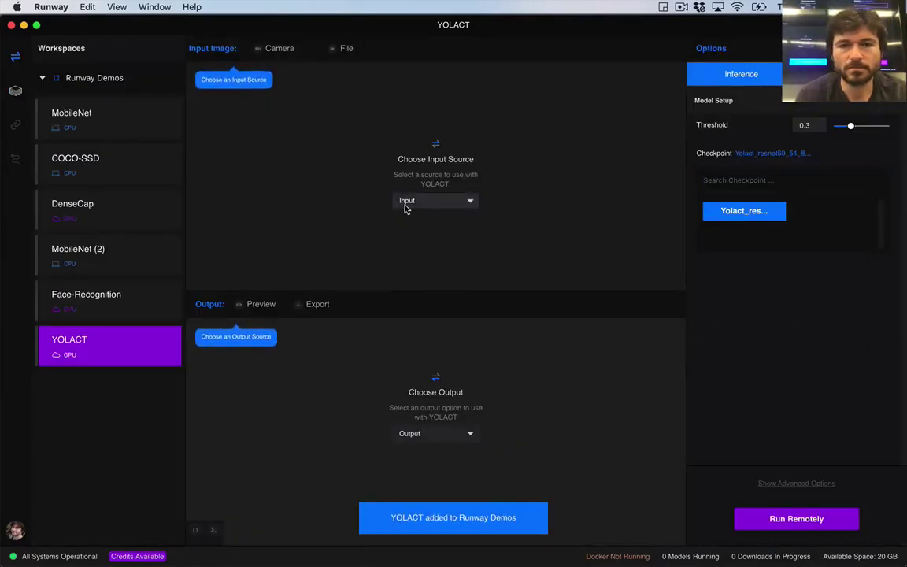
pyautogui.click(406, 218)
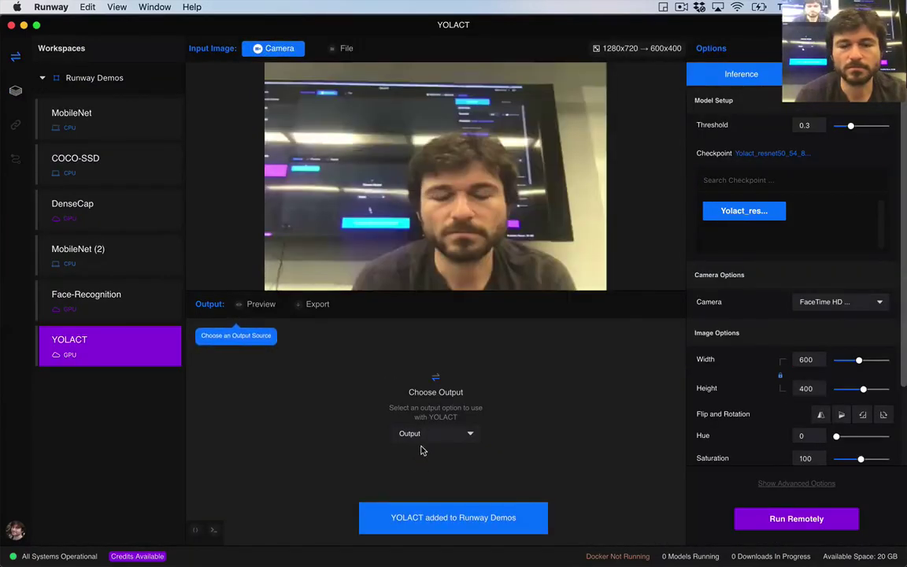
pyautogui.click(418, 436)
pyautogui.click(411, 452)
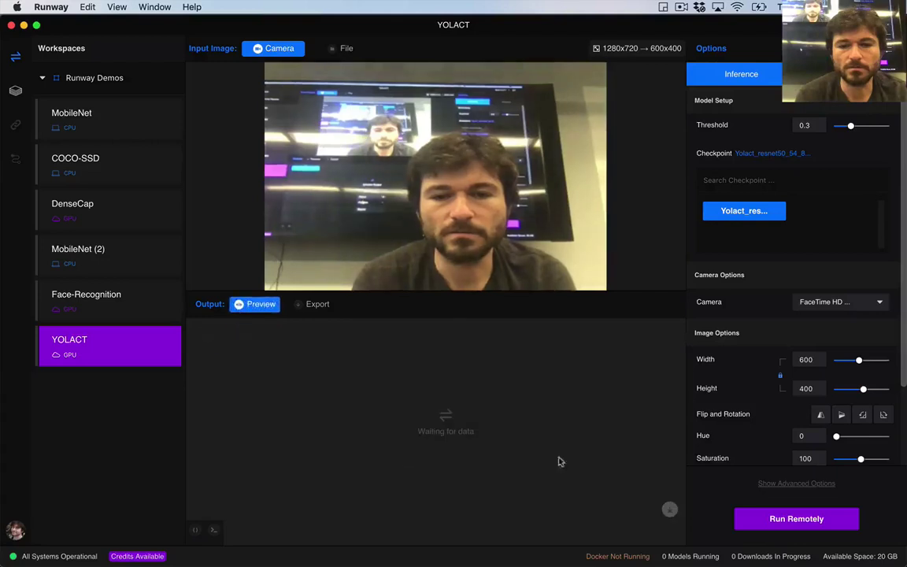
pyautogui.click(787, 526)
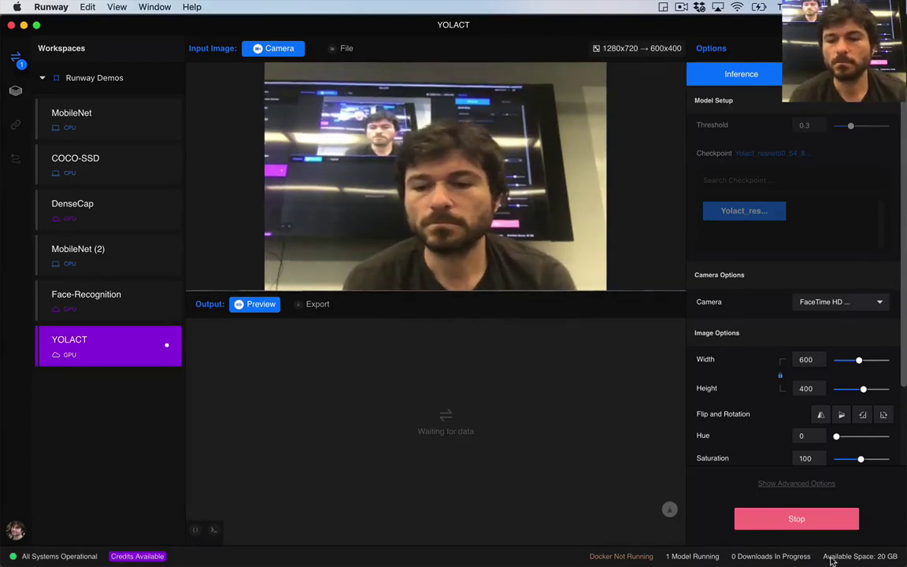
pyautogui.scroll(-3, 707, 442)
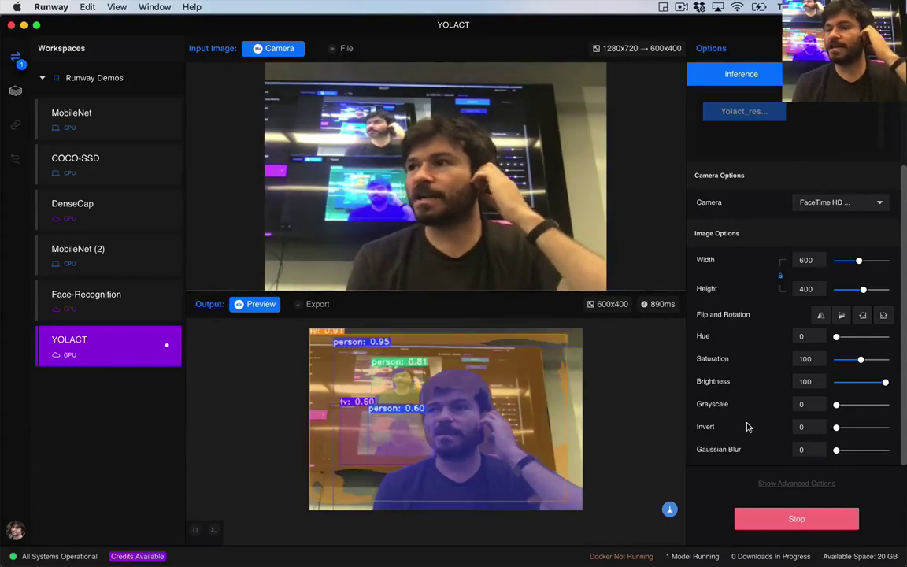
pyautogui.click(760, 523)
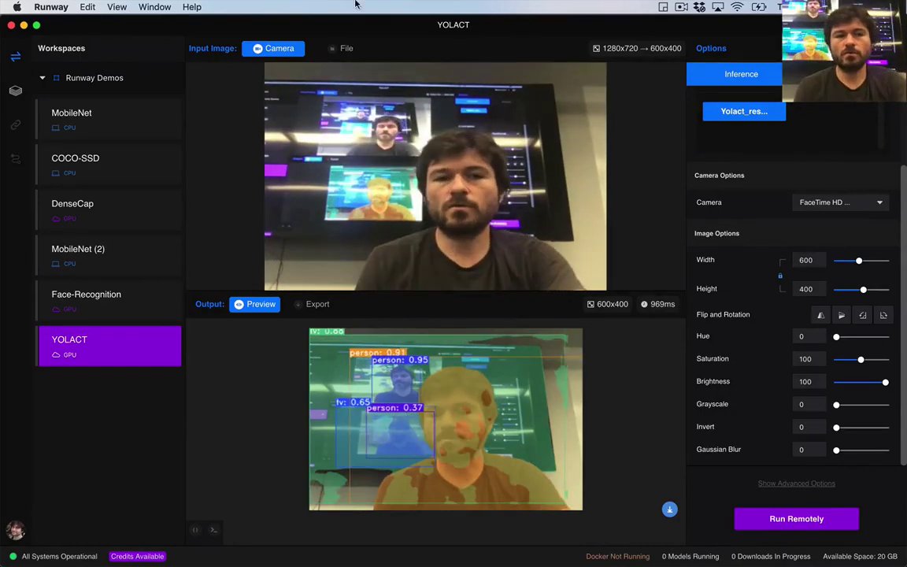
# - Search the model library for im2txt and add the model to the Runway Demos workspace
pyautogui.click(6, 88)
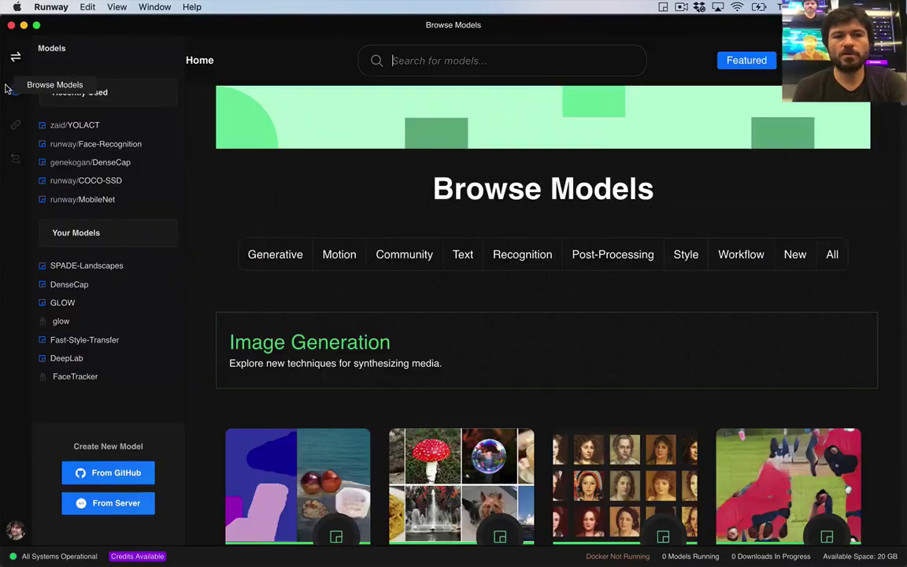
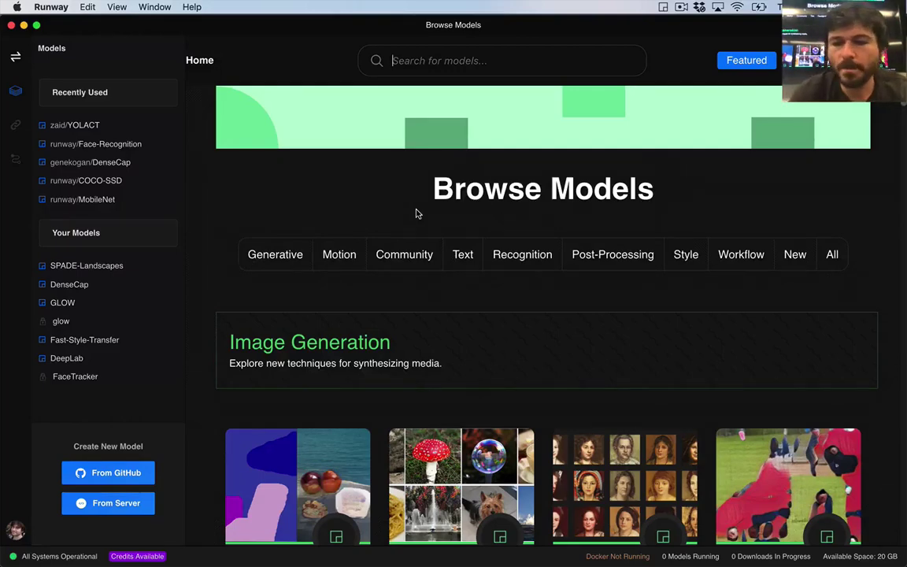
pyautogui.scroll(-5, 417, 214)
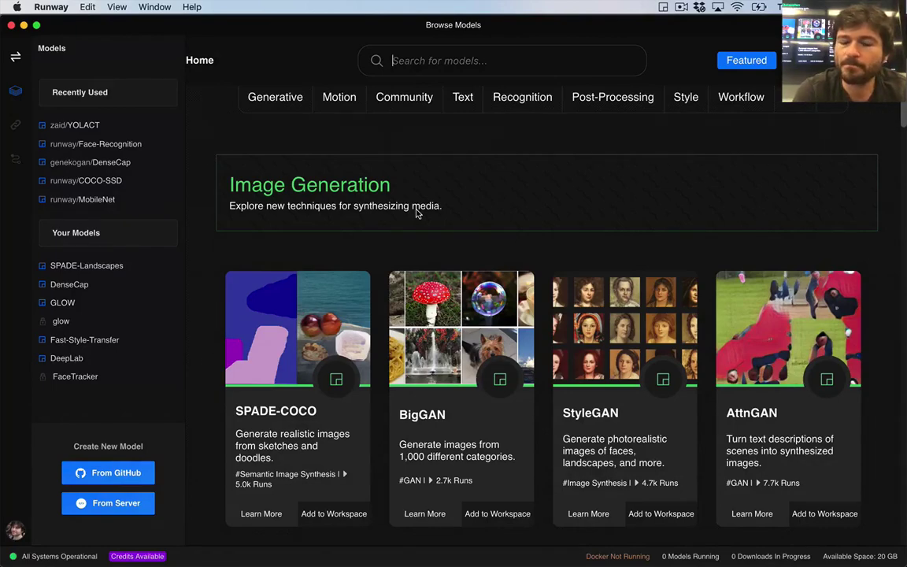
pyautogui.scroll(5, 417, 214)
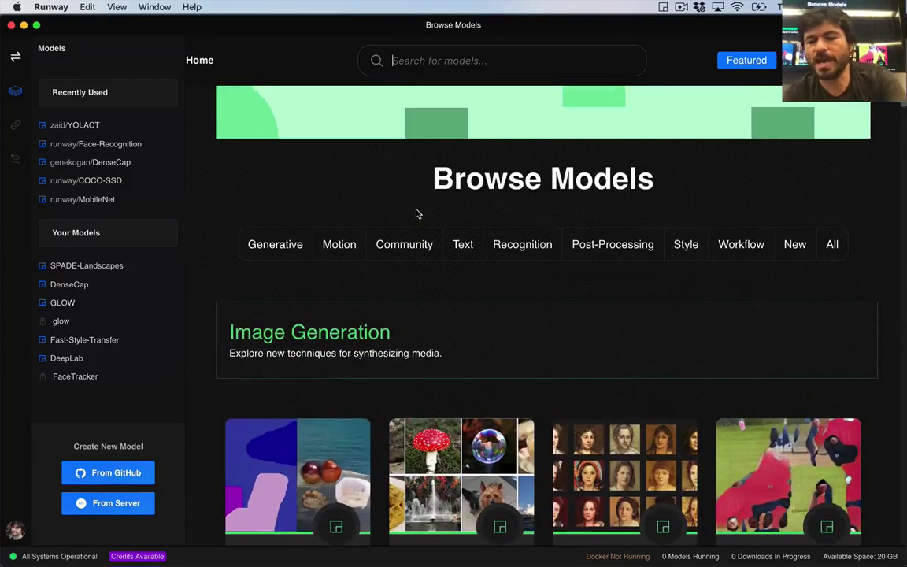
pyautogui.write('im2txt')
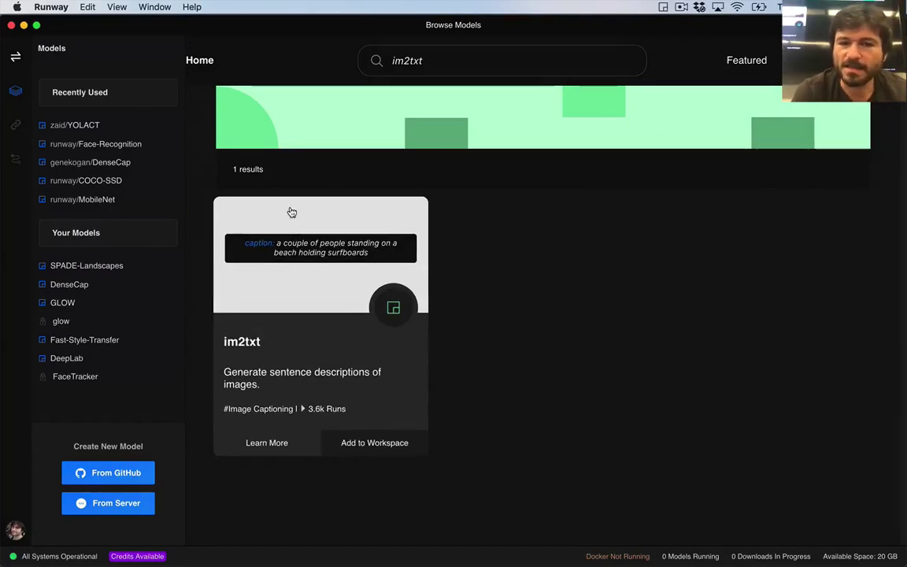
pyautogui.click(291, 277)
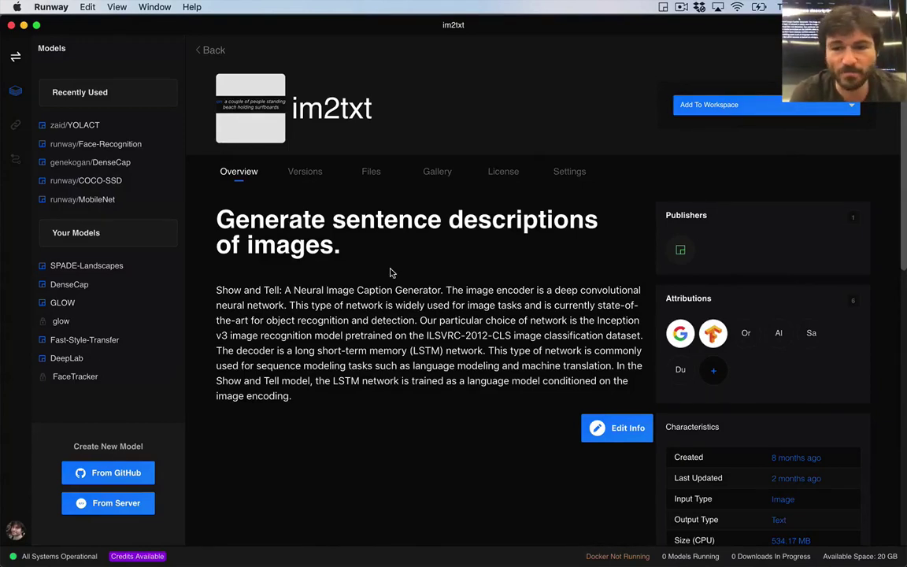
pyautogui.click(688, 104)
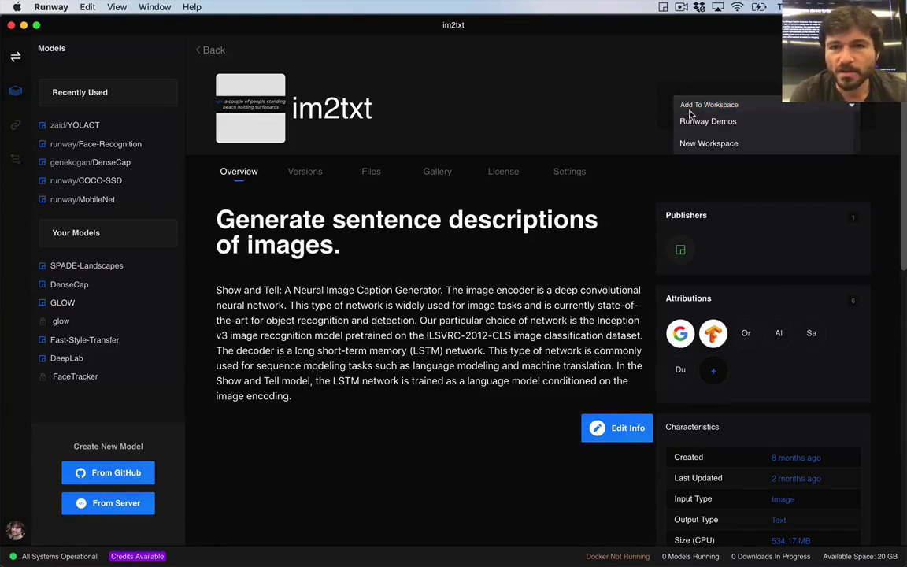
pyautogui.click(687, 123)
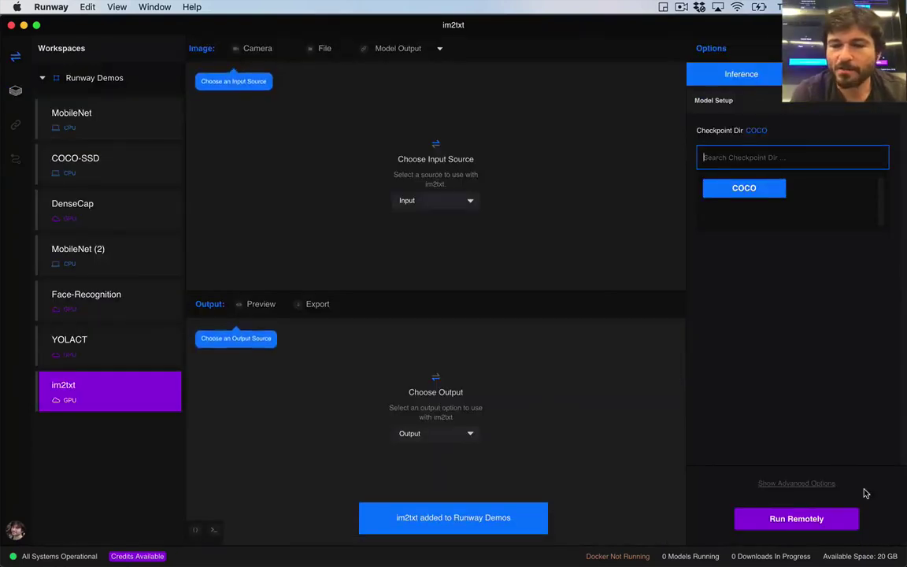
# - Run im2txt remotely with the camera as input image and Preview as output
pyautogui.click(821, 519)
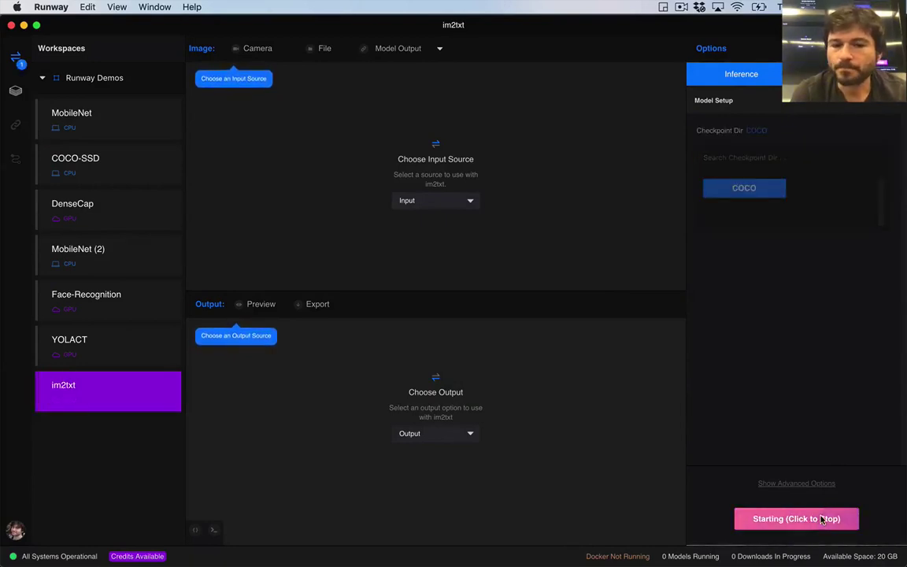
pyautogui.click(404, 203)
pyautogui.click(404, 219)
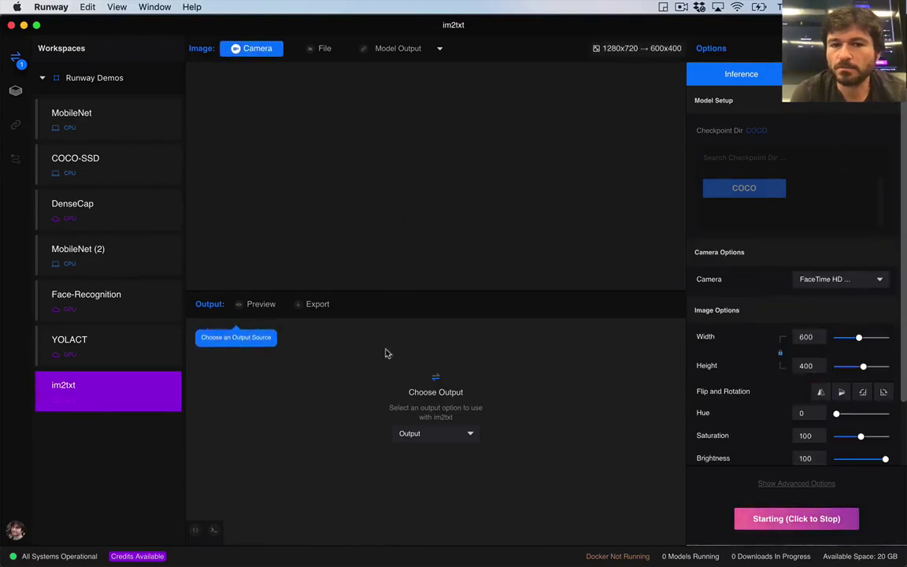
pyautogui.click(408, 433)
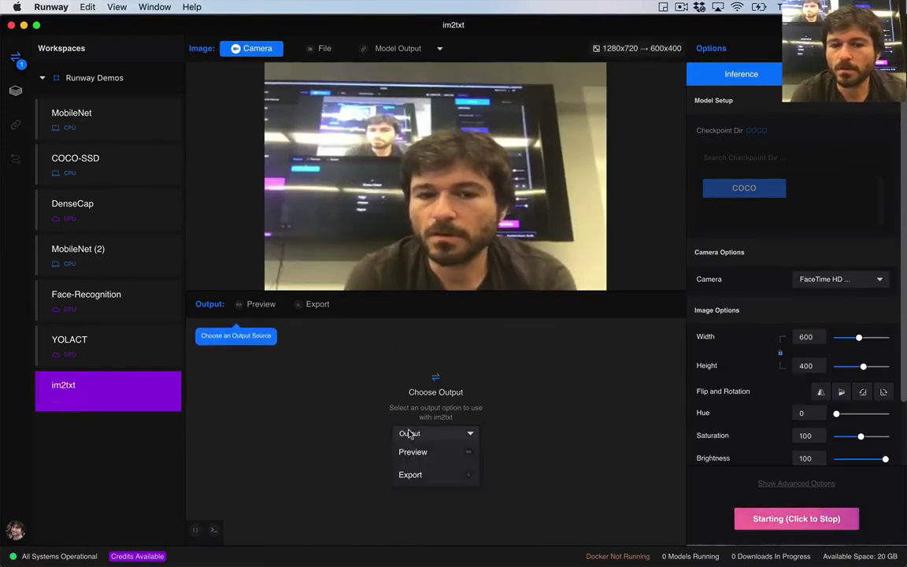
pyautogui.click(409, 435)
pyautogui.click(408, 434)
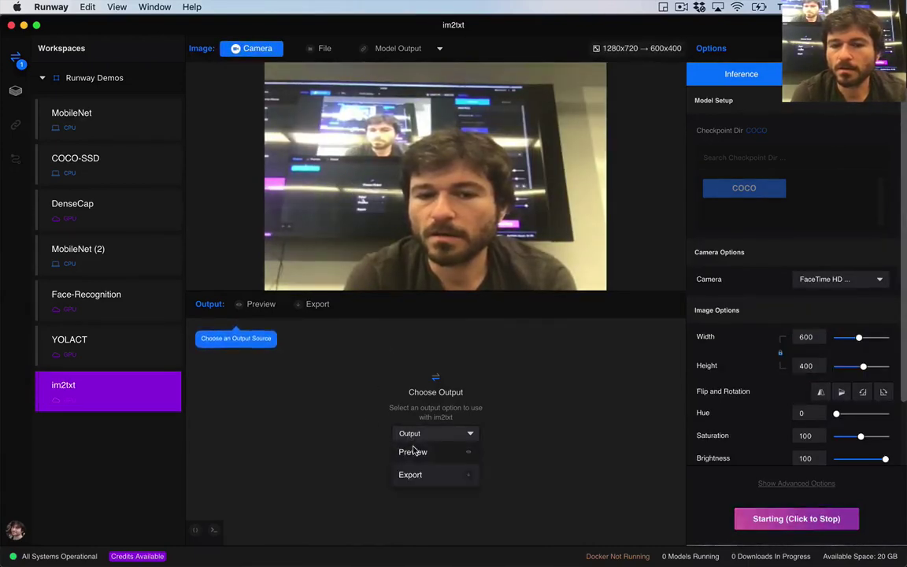
pyautogui.click(414, 452)
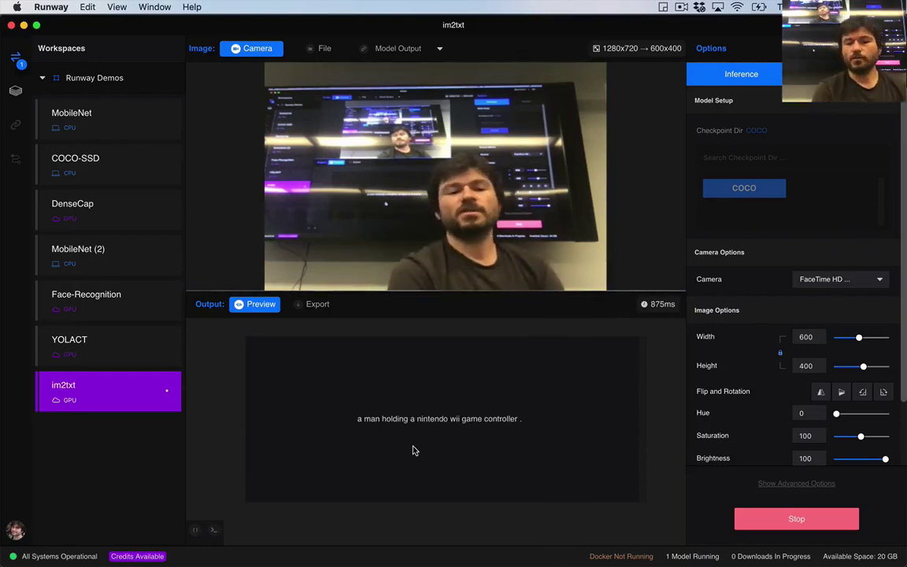
# - Switch im2txt's output to Export and review the export type and format choices, keeping Text and CSV
pyautogui.click(308, 305)
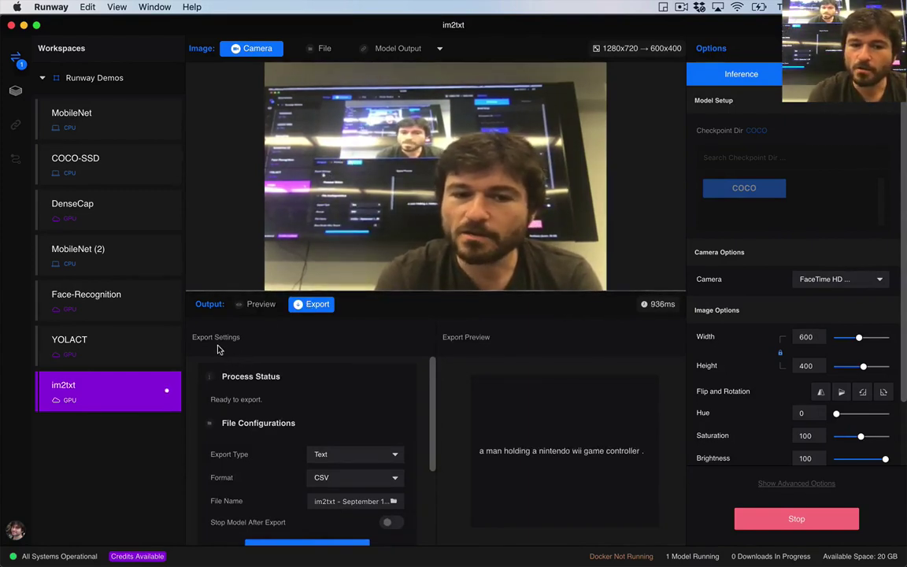
pyautogui.scroll(-2, 248, 437)
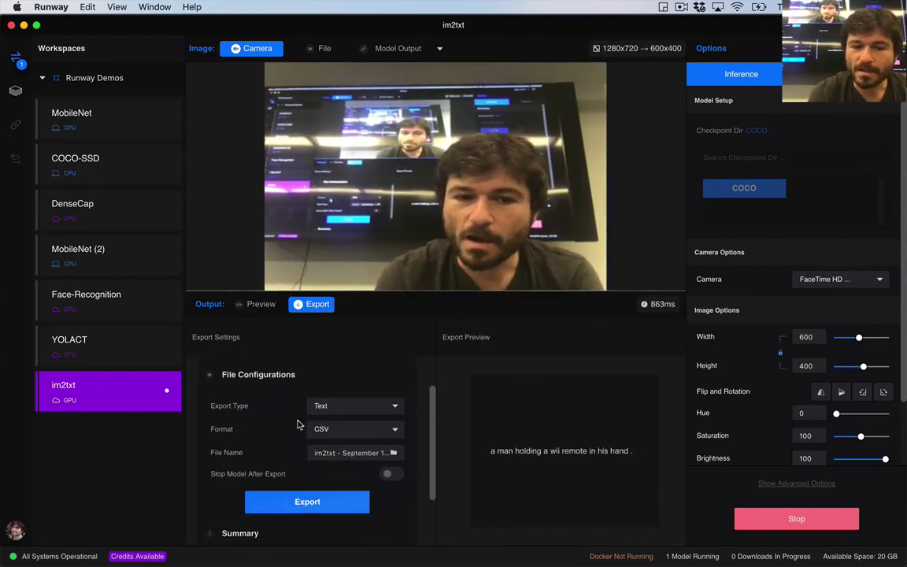
pyautogui.click(347, 411)
pyautogui.click(322, 424)
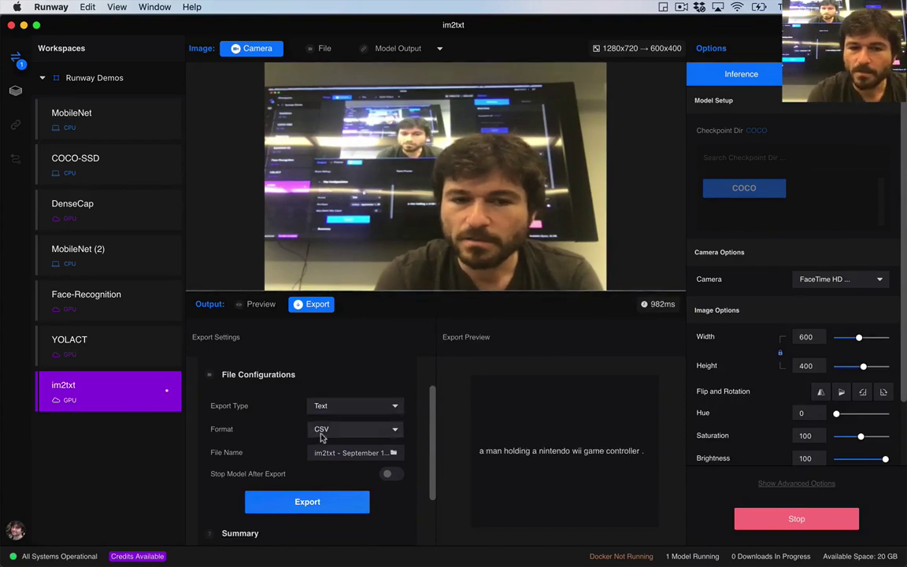
pyautogui.click(323, 431)
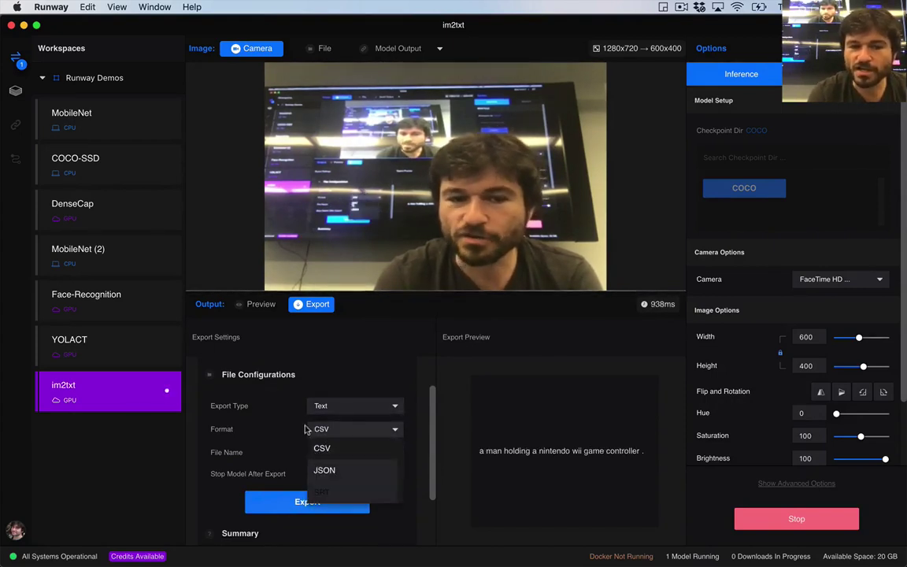
pyautogui.click(315, 431)
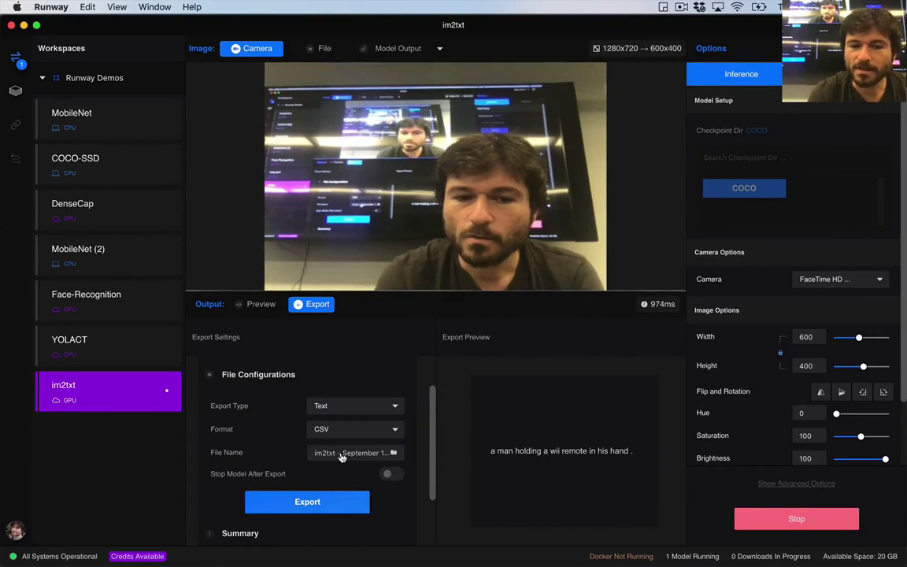
# - Set the Desktop as the destination folder for the im2txt export file
pyautogui.click(341, 455)
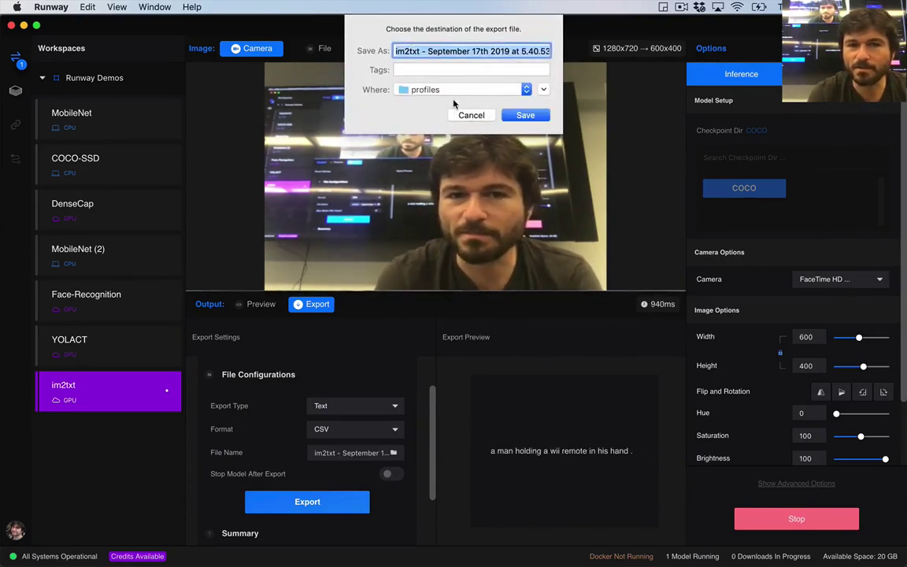
pyautogui.click(456, 90)
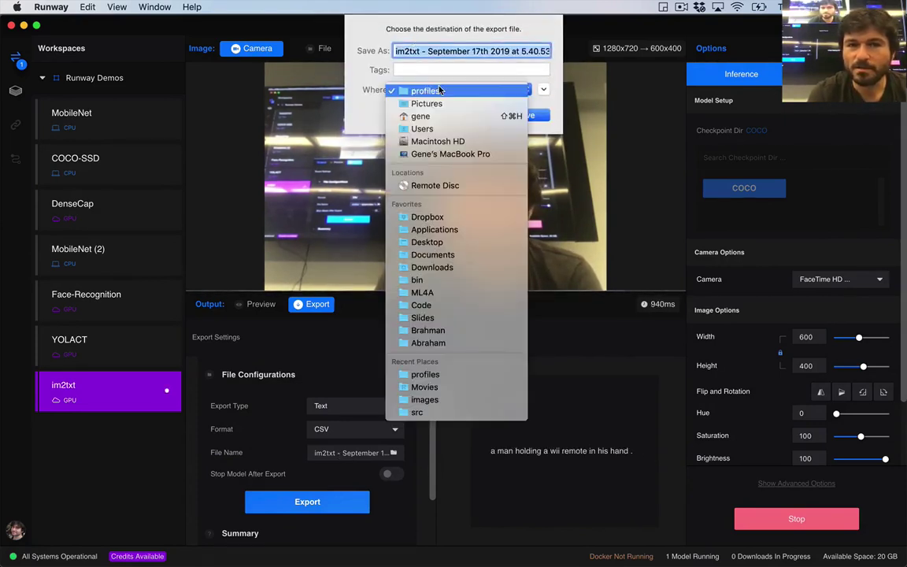
pyautogui.click(426, 242)
pyautogui.click(525, 115)
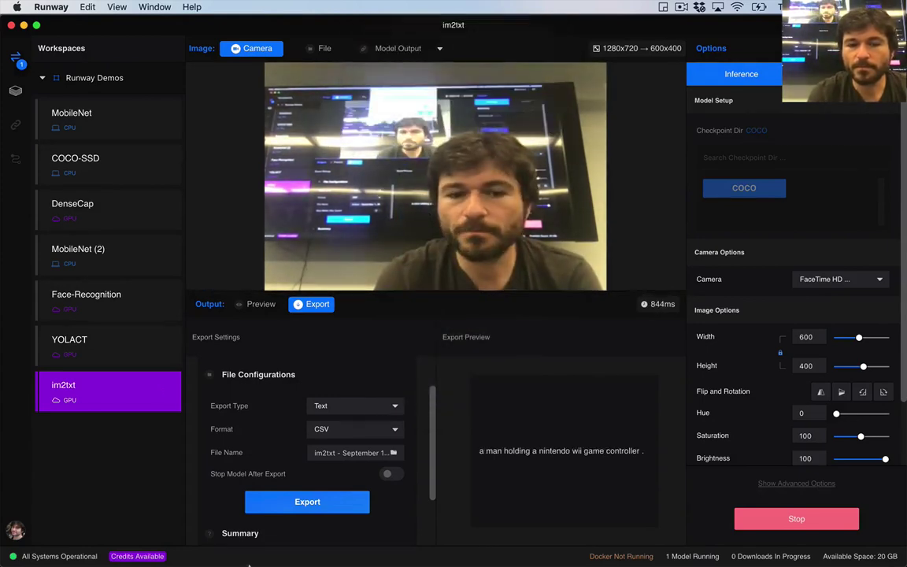
# - Export the live im2txt captions to the CSV file, and stop the export after several captions are recorded
pyautogui.scroll(-2, 253, 400)
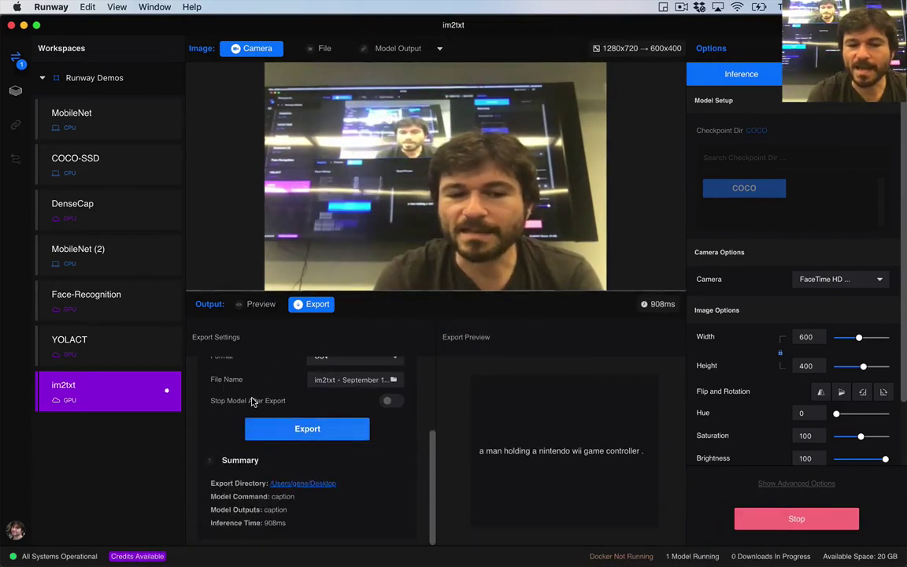
pyautogui.click(297, 432)
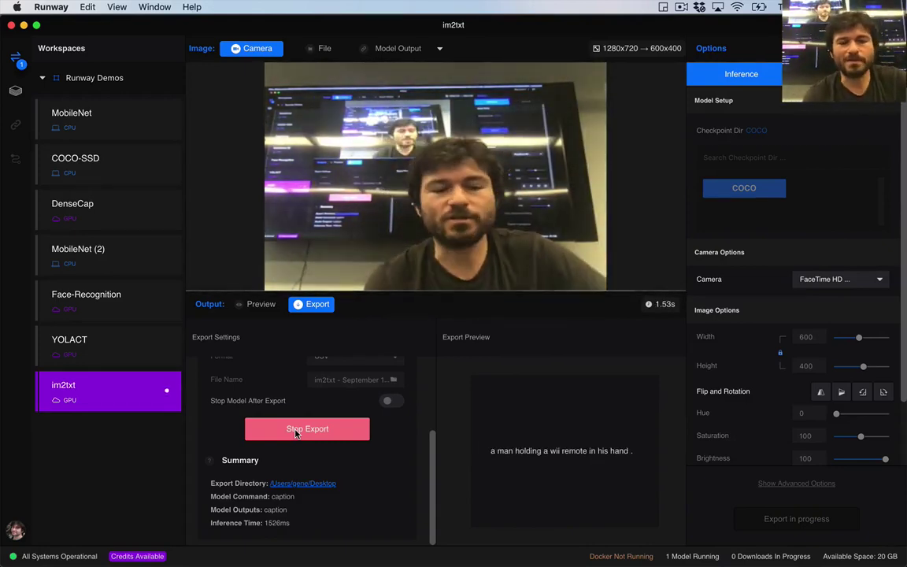
pyautogui.click(296, 432)
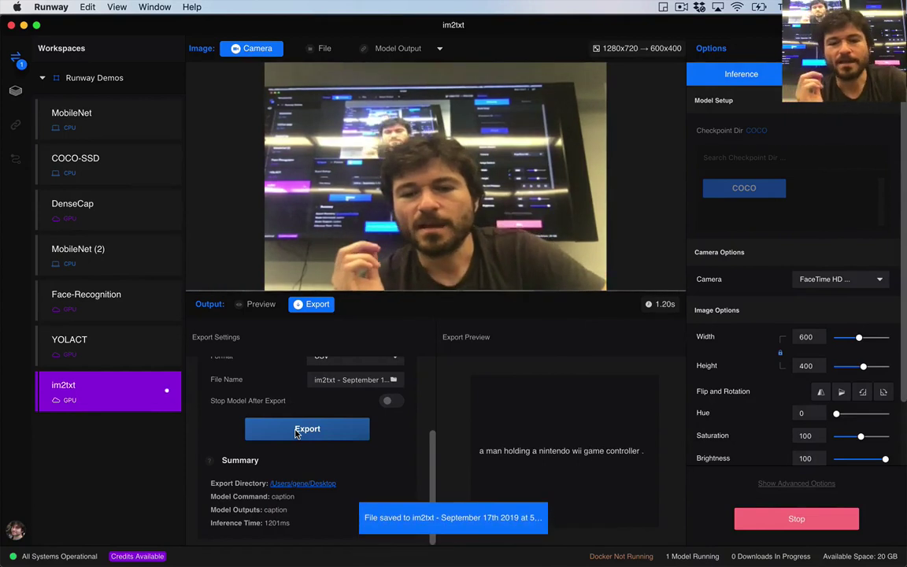
# - Switch to Finder, close the extra Desktop window, and show the Desktop folder sorted by date modified in the remaining one
pyautogui.press('super+Tab')
pyautogui.press('super+Tab')
pyautogui.press('super+Tab')
pyautogui.press('super+Tab')
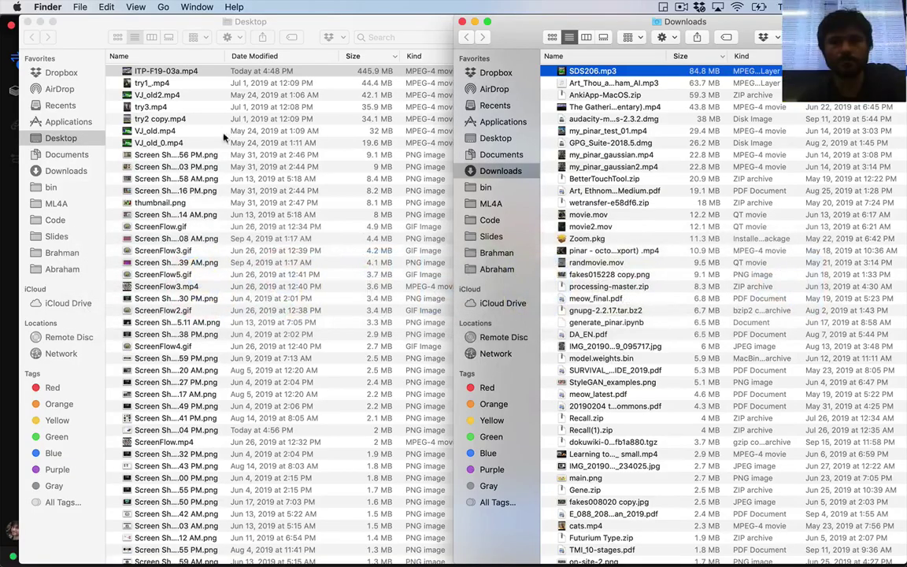
pyautogui.click(126, 120)
pyautogui.press('super+w')
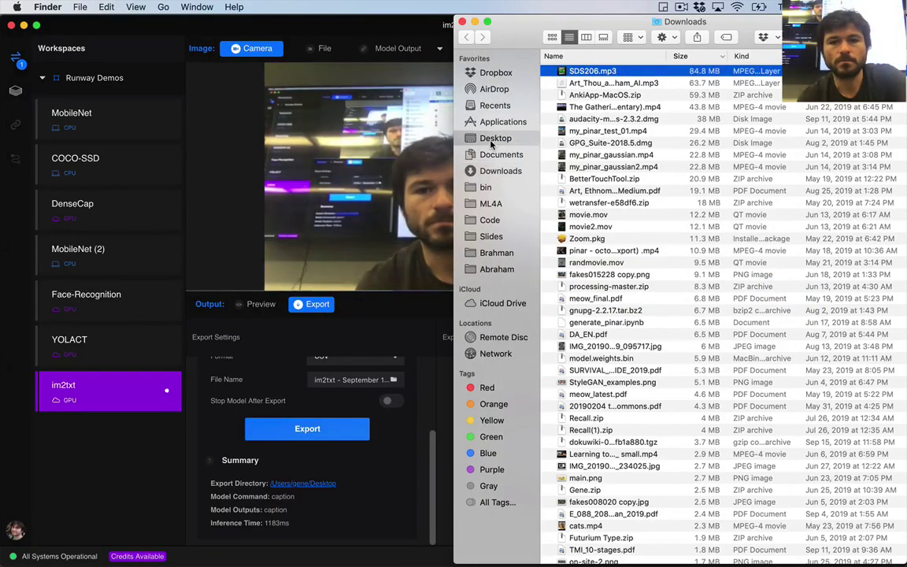
pyautogui.click(493, 140)
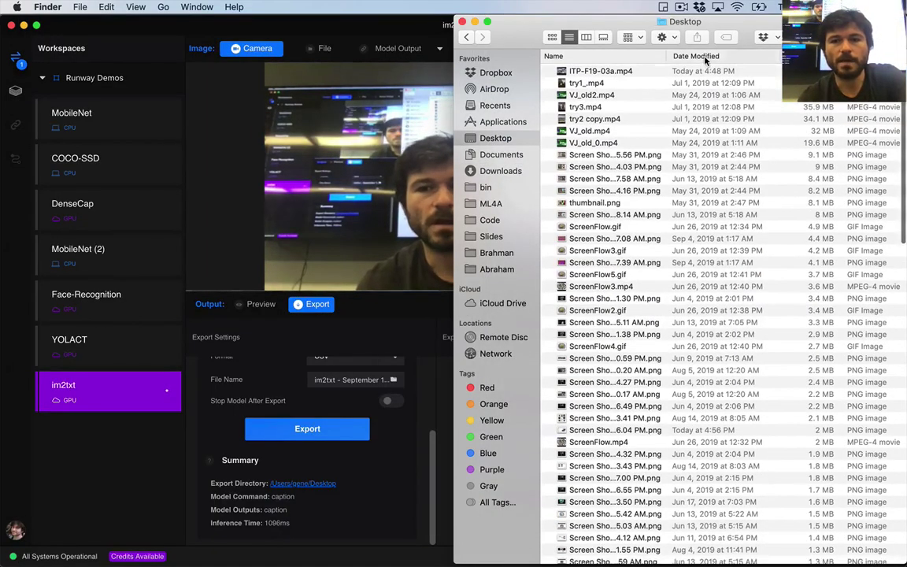
pyautogui.click(693, 56)
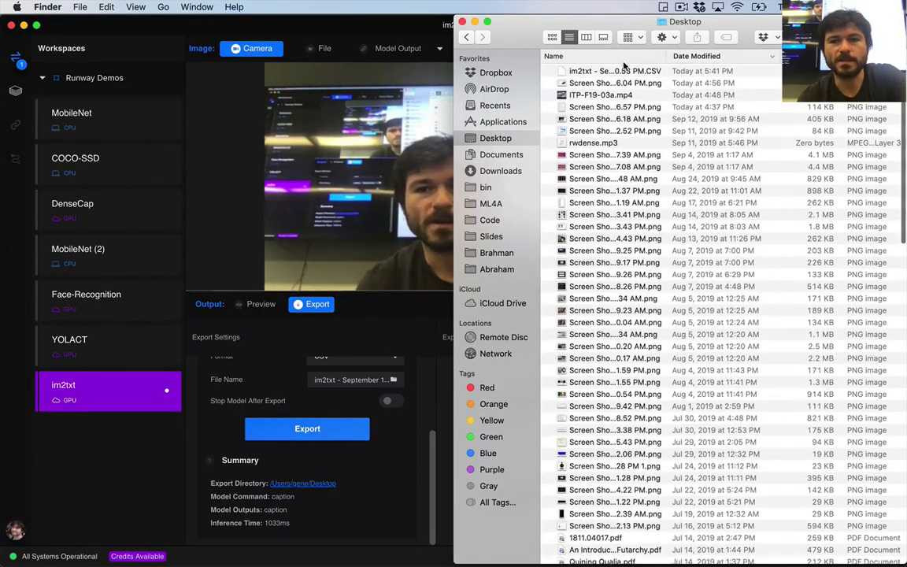
# - Open the exported im2txt CSV file in TextEdit, enlarge its window to read the timestamped captions, and close it
pyautogui.click(606, 71)
pyautogui.rightClick(615, 83)
pyautogui.click(606, 71)
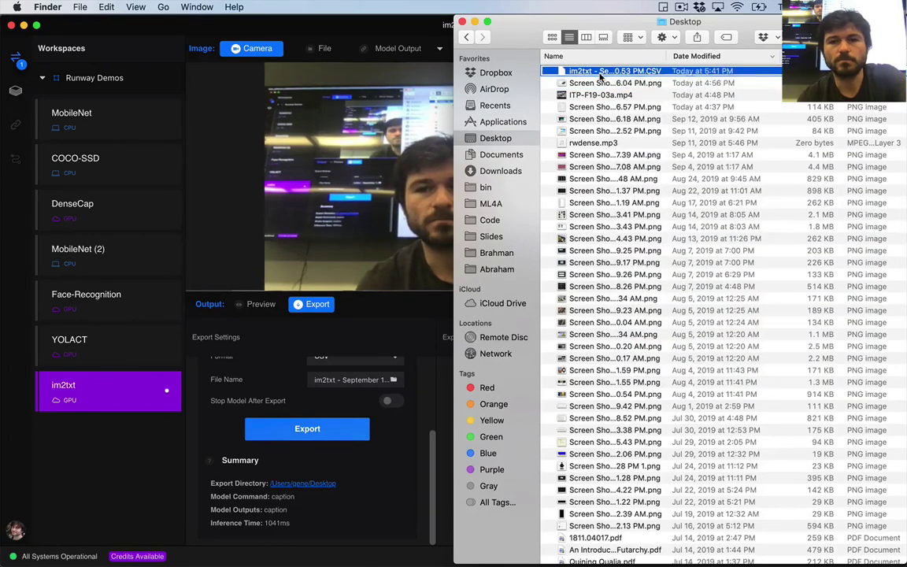
pyautogui.rightClick(608, 71)
pyautogui.moveTo(620, 93)
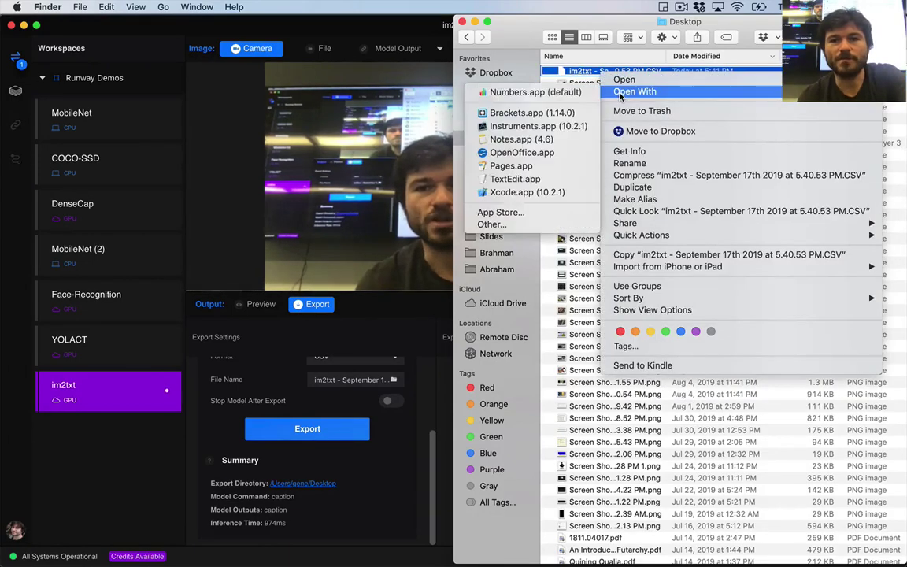
pyautogui.click(526, 183)
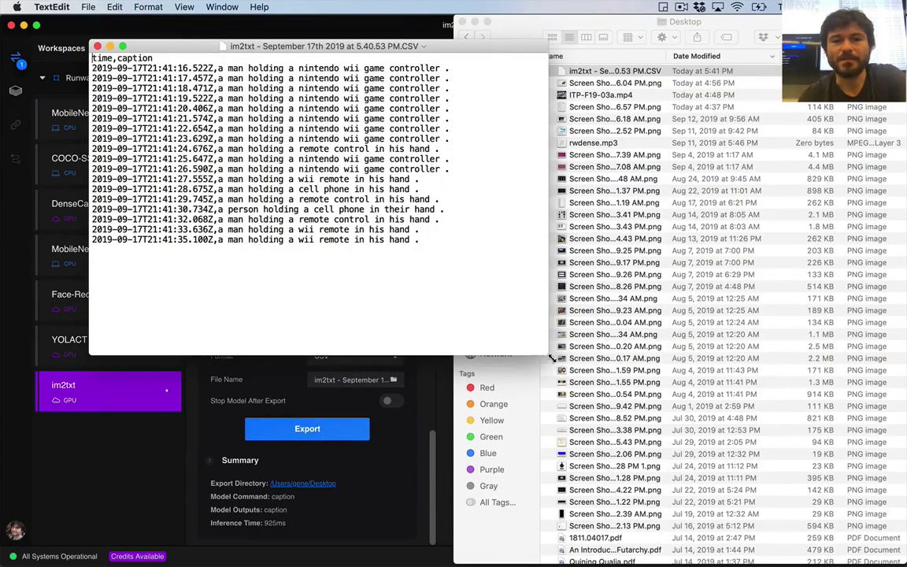
pyautogui.moveTo(552, 358); pyautogui.dragTo(811, 562)
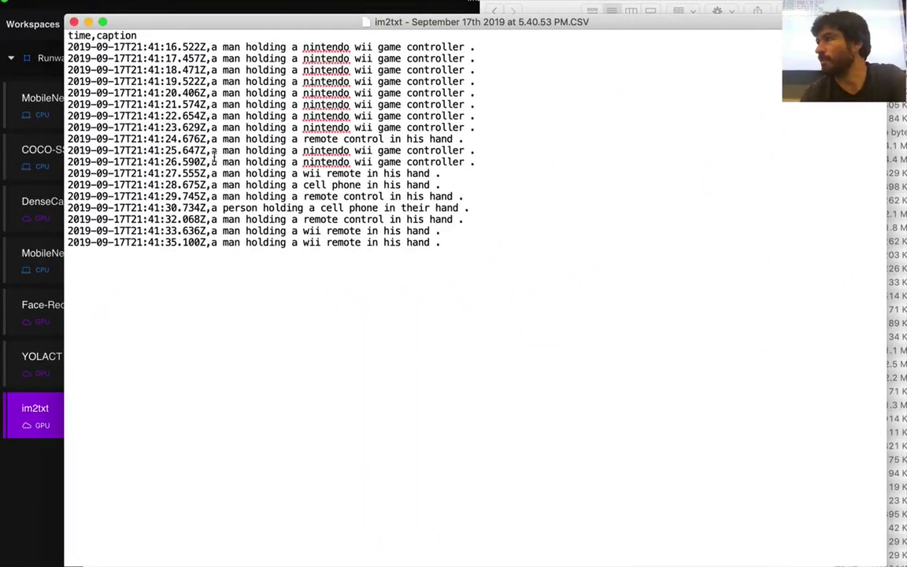
pyautogui.press('super+w')
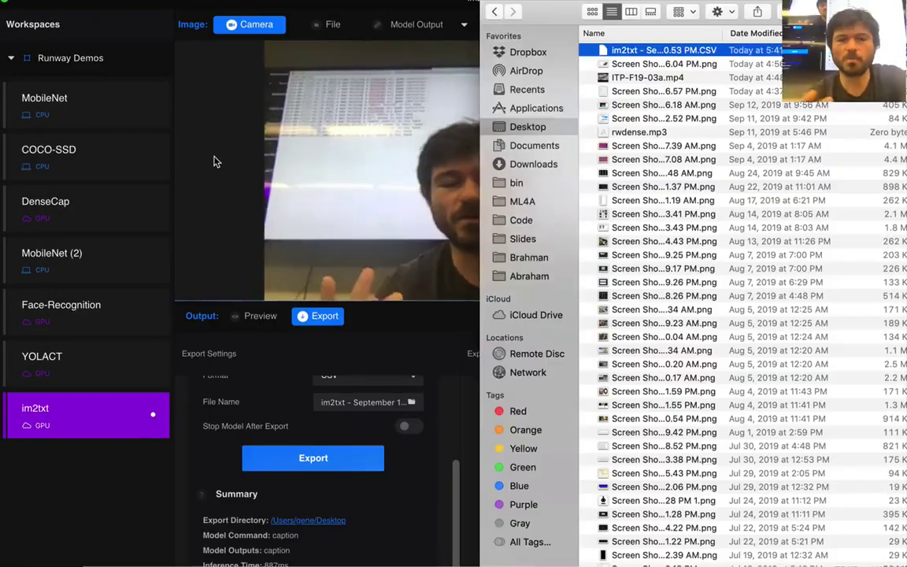
# - Return to Runway and add " 2" to the end of the export file's name, keeping the Desktop as destination
pyautogui.click(192, 210)
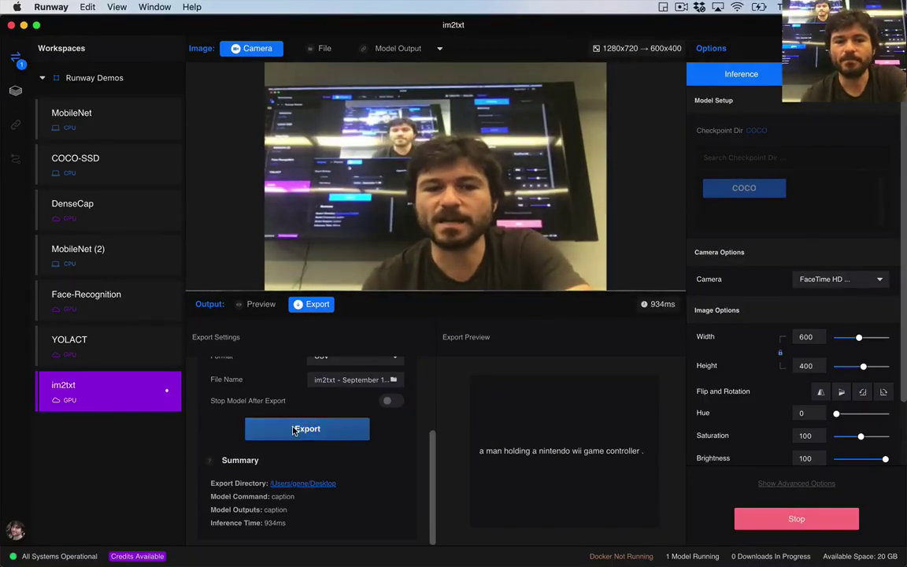
pyautogui.scroll(5, 296, 429)
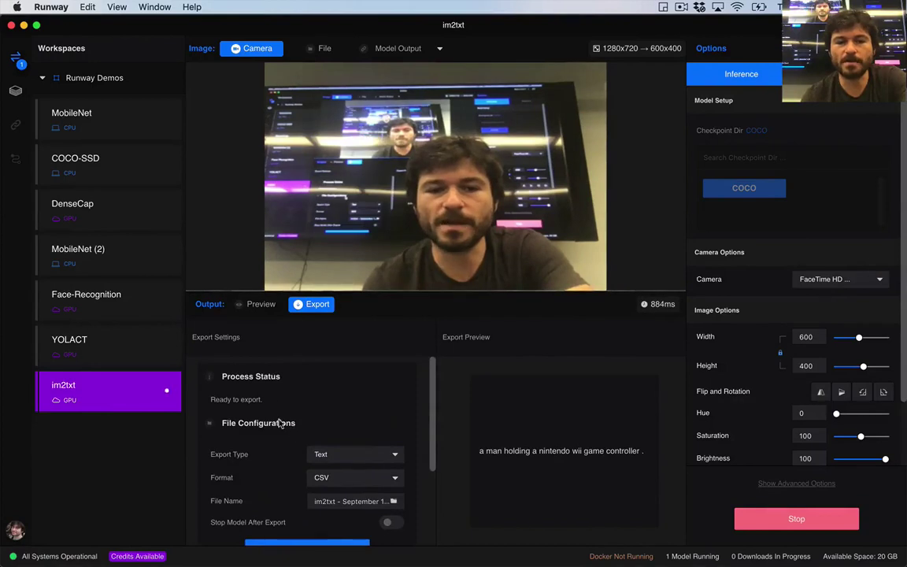
pyautogui.click(355, 509)
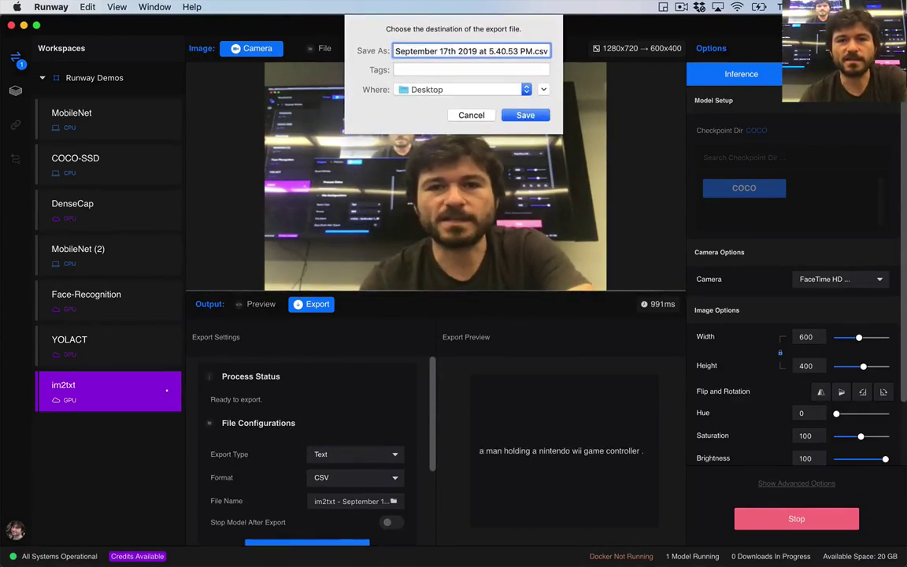
pyautogui.write('2')
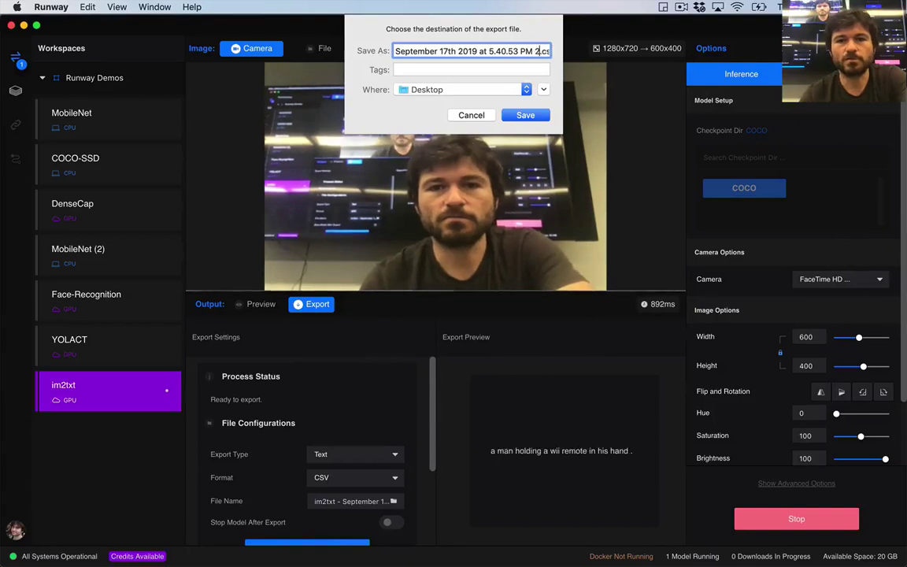
pyautogui.click(525, 115)
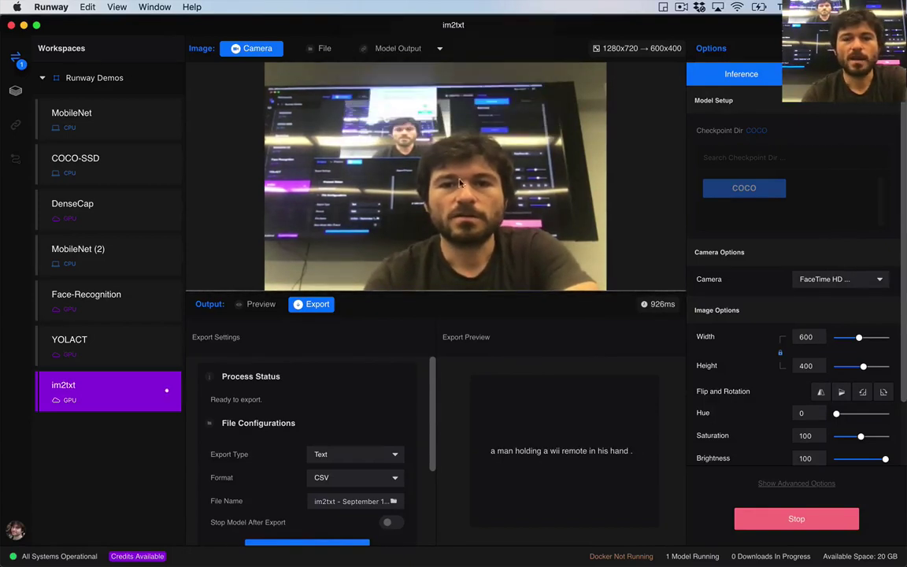
pyautogui.scroll(-3, 334, 429)
pyautogui.scroll(3, 333, 429)
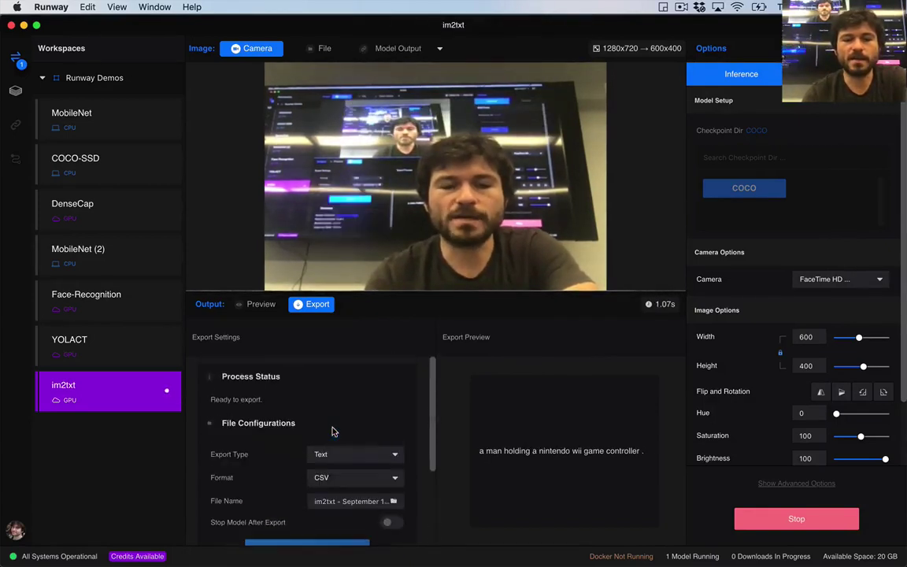
# - Change im2txt's image input to File and select miracles2.mp4 on the Desktop in the file chooser
pyautogui.click(315, 49)
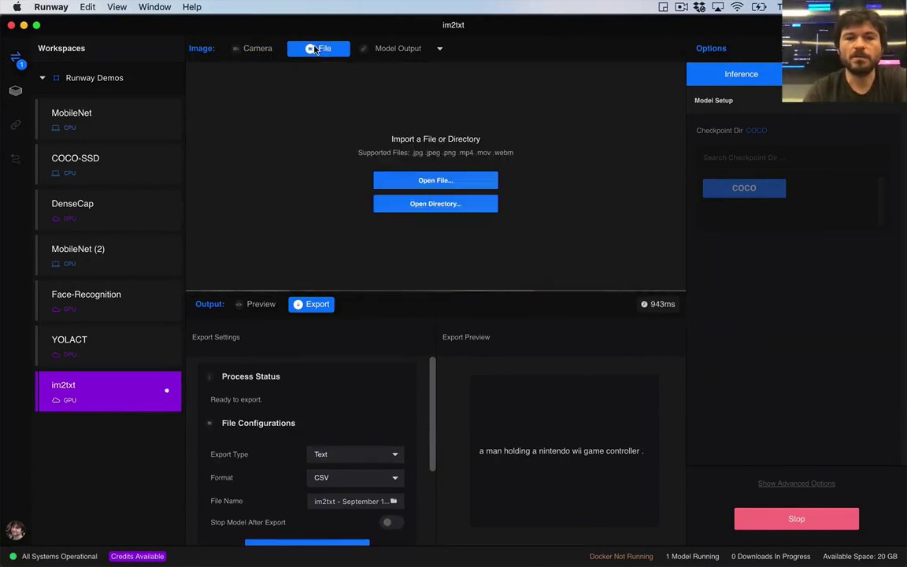
pyautogui.click(451, 187)
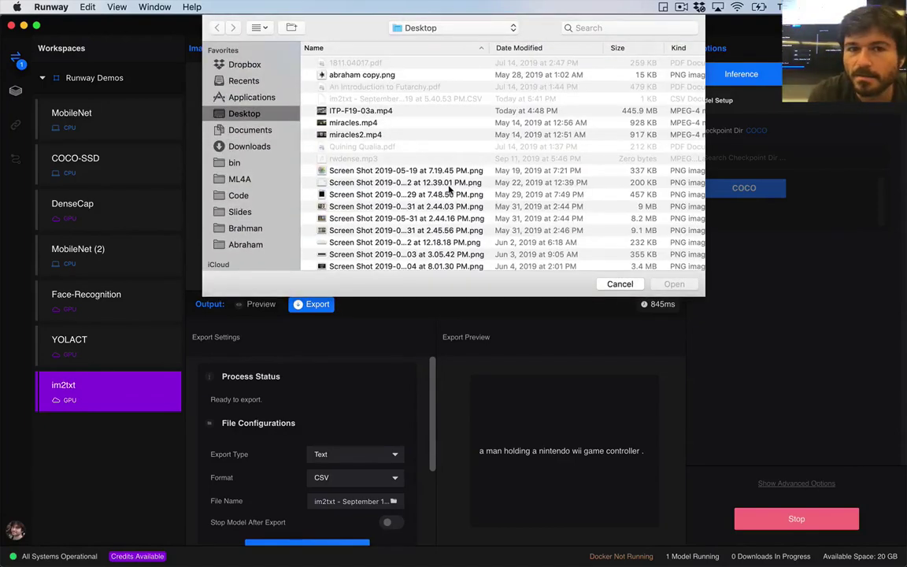
pyautogui.scroll(-1, 388, 130)
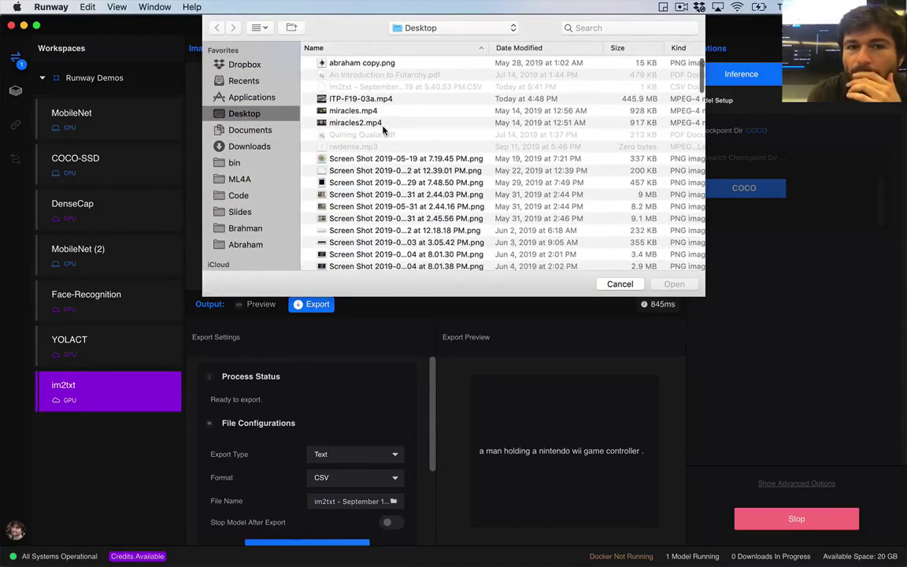
pyautogui.scroll(1, 383, 130)
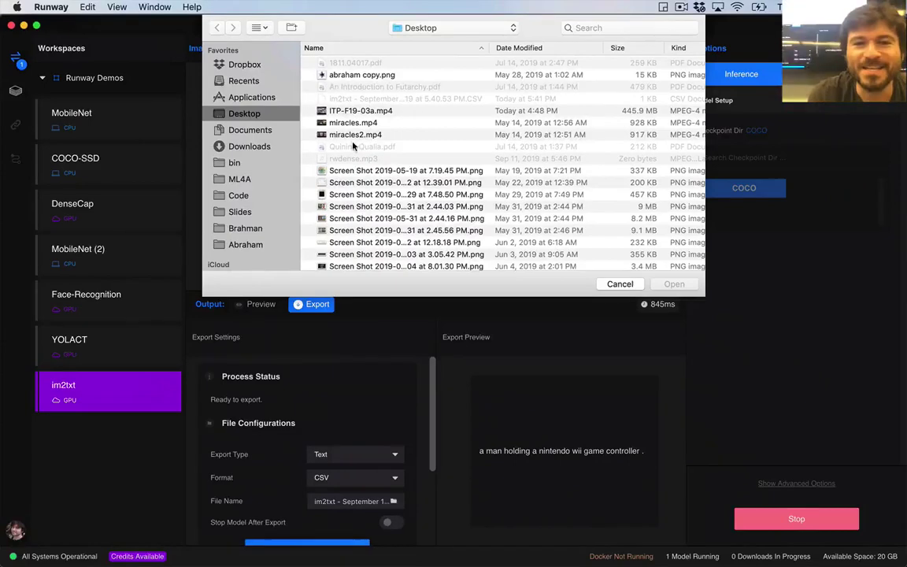
pyautogui.click(372, 220)
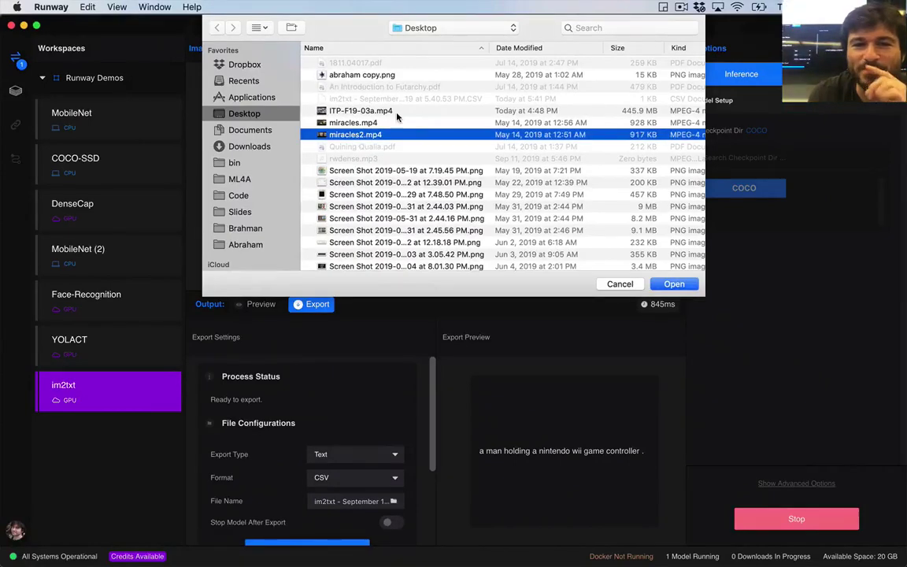
# - Search the computer for miracles2, play miracles2.mp4 in QuickTime Player to check its content, and close it
pyautogui.hotkey('alt', 'space')
pyautogui.write("'mirac")
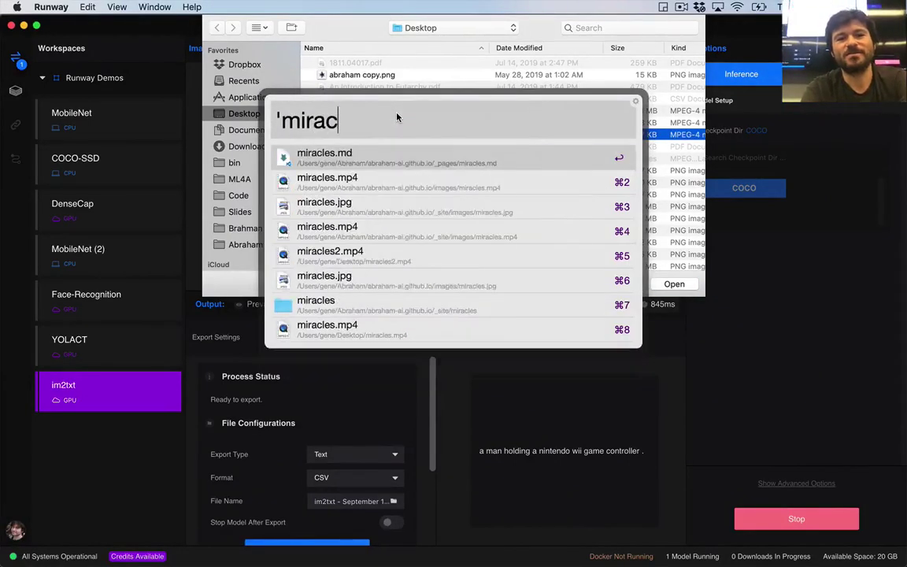
pyautogui.write('les2')
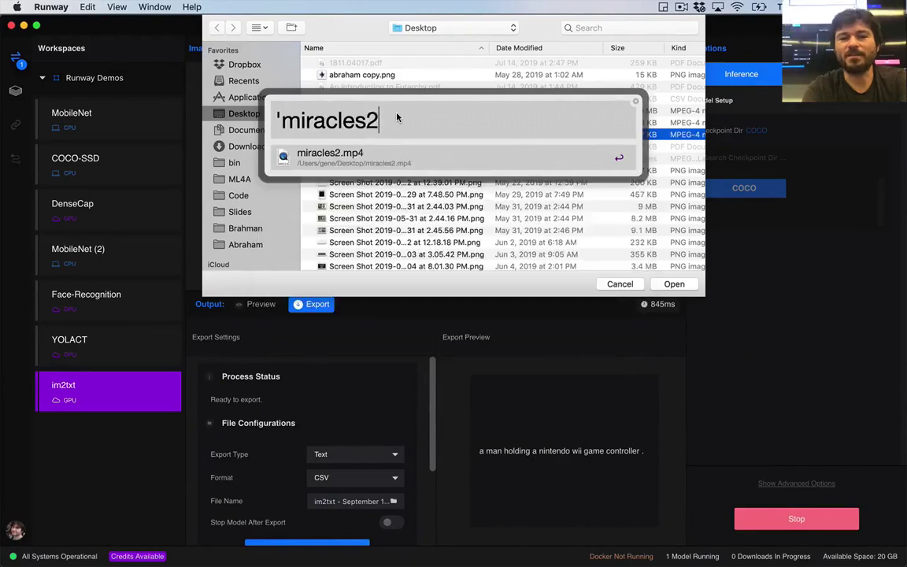
pyautogui.press('Return')
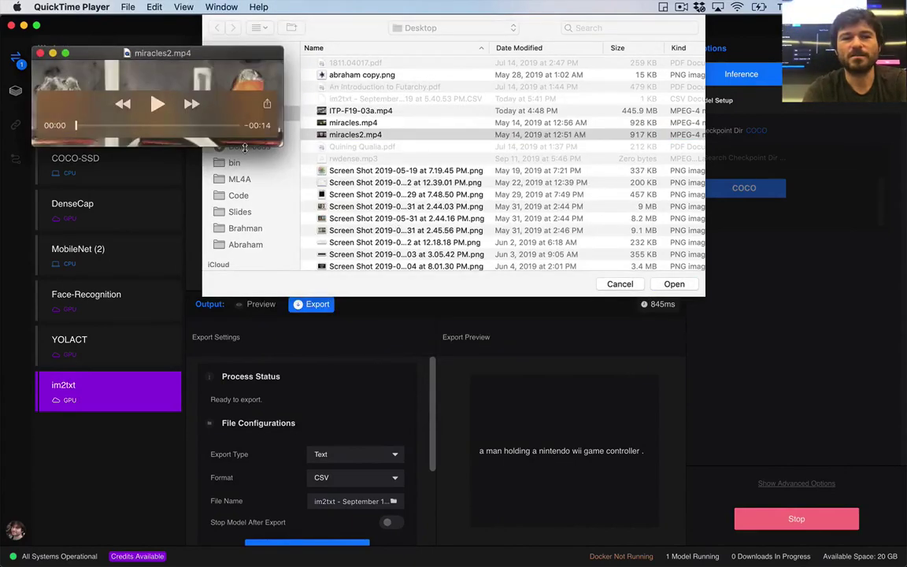
pyautogui.press('space')
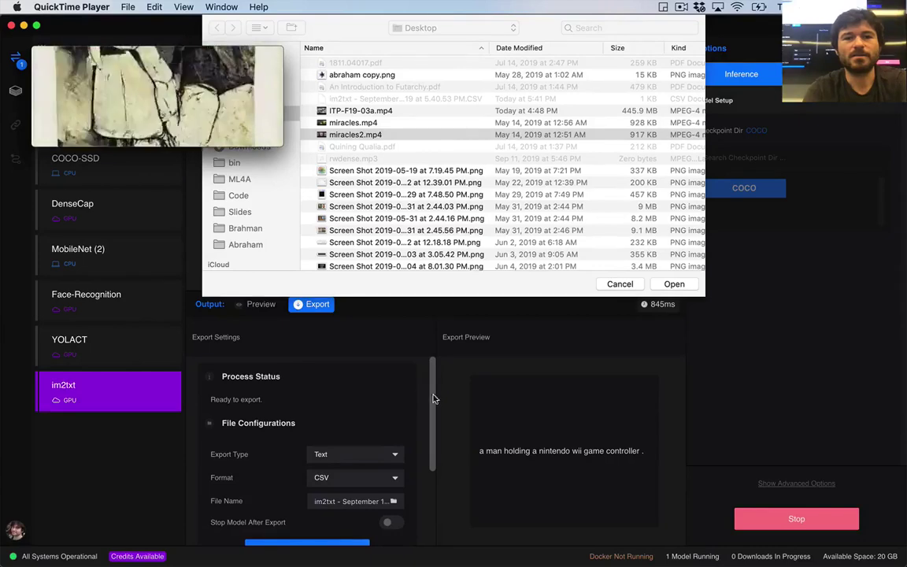
pyautogui.press('super+w')
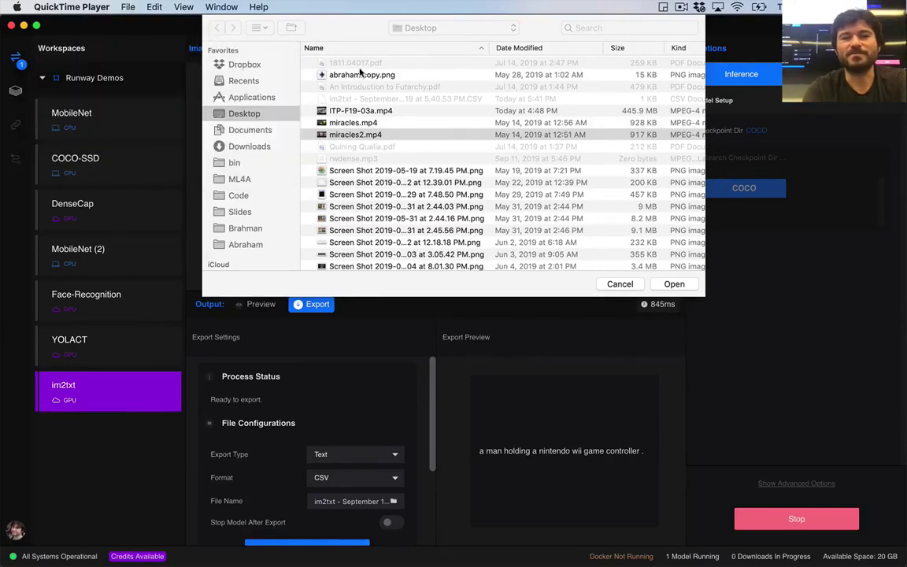
# - Load miracles2.mp4 from the Desktop as im2txt's input file
pyautogui.click(361, 114)
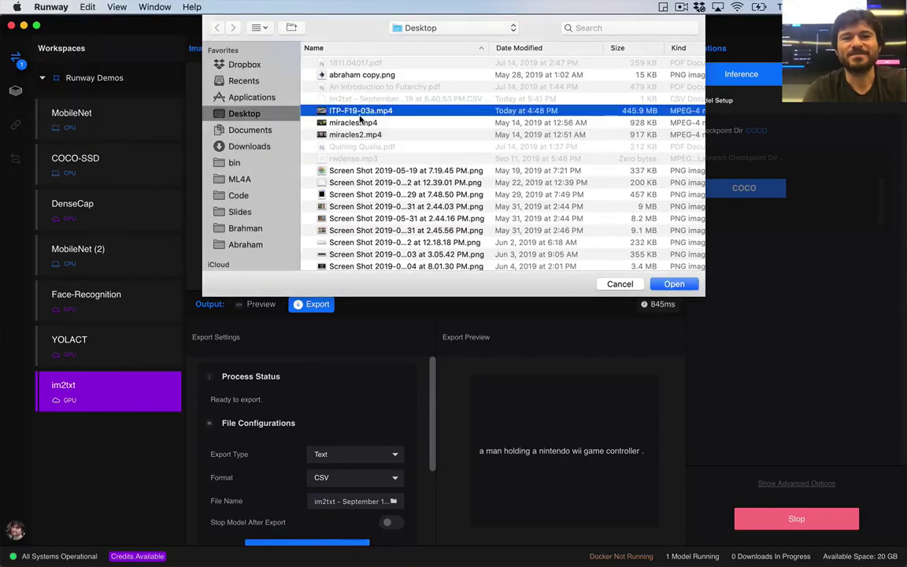
pyautogui.doubleClick(364, 137)
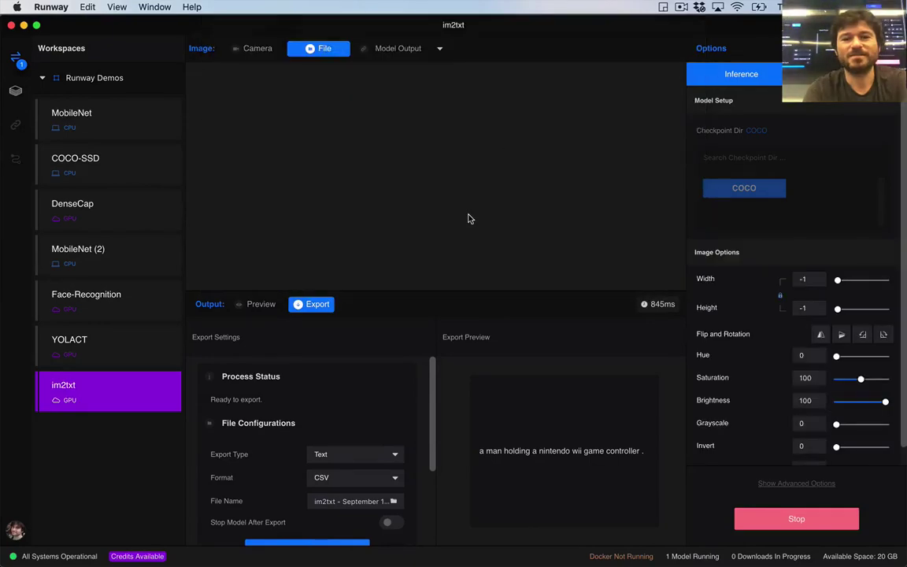